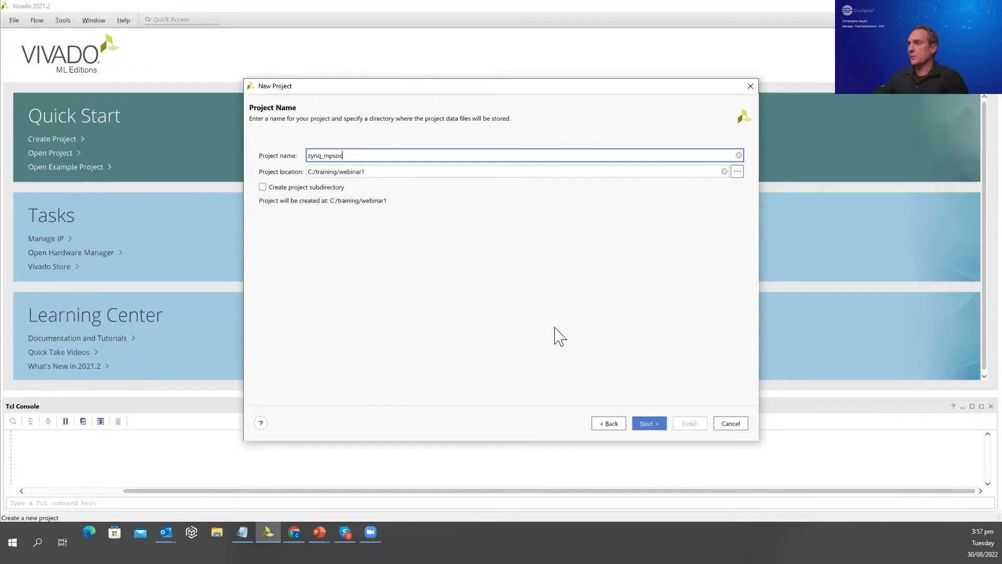
Step: Create the zynq_mpsoc RTL project without sources, using the Zynq UltraScale+ ZCU102 Evaluation Board found by searching the boards for zcu102
{"action": "left_click", "coordinate": [648, 424]}
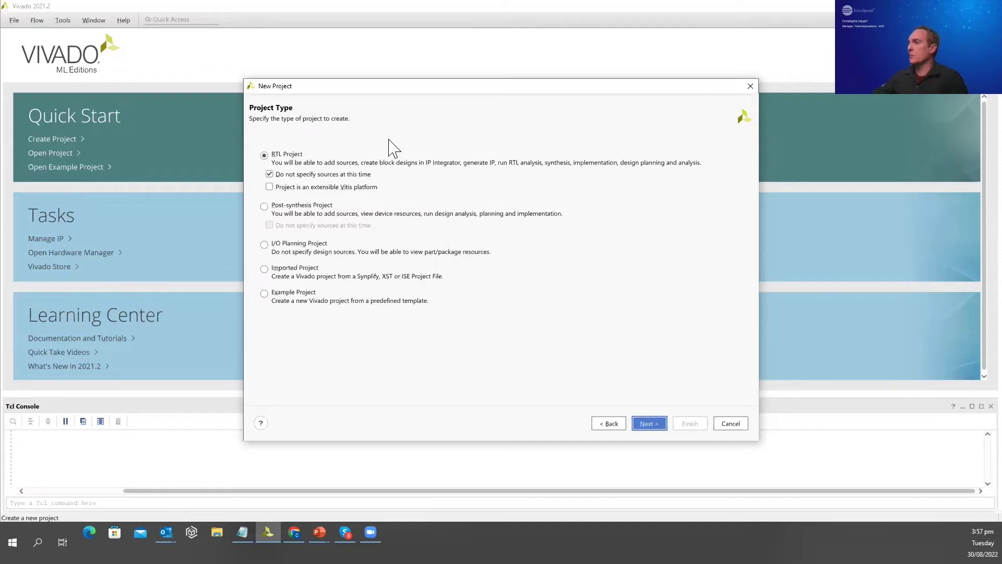
{"action": "left_click", "coordinate": [649, 423]}
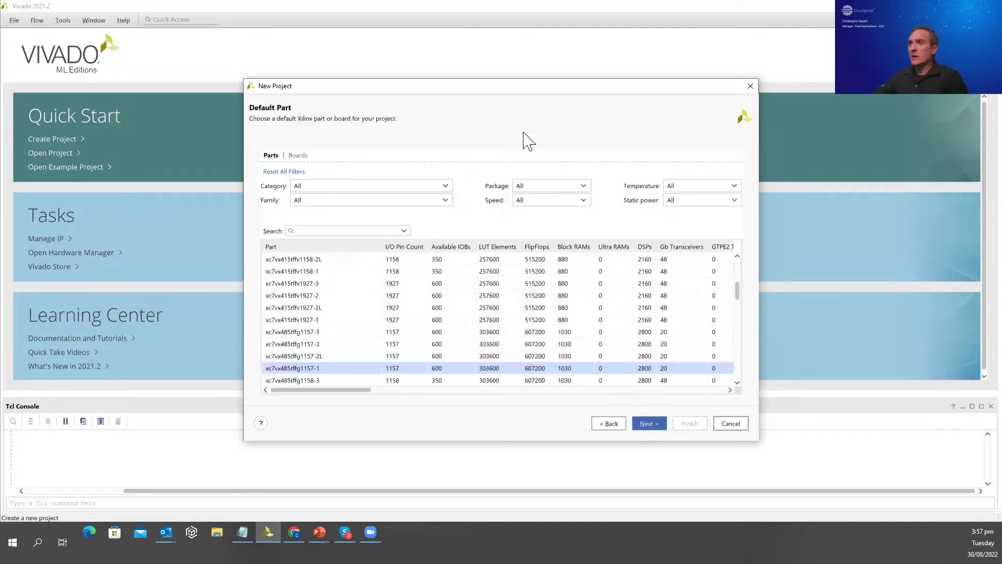
{"action": "left_click", "coordinate": [298, 155]}
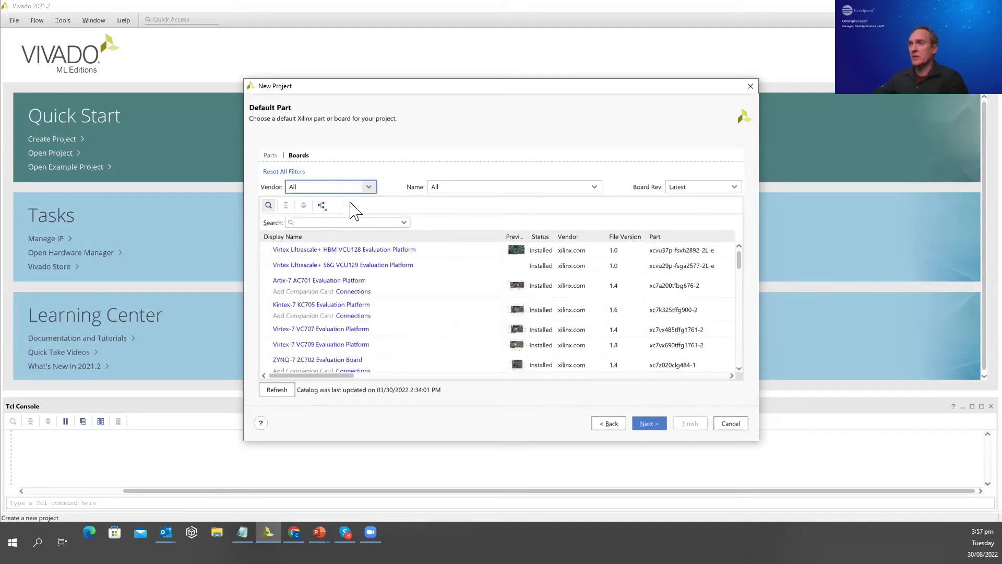
{"action": "left_click", "coordinate": [353, 222]}
{"action": "type", "text": "z"}
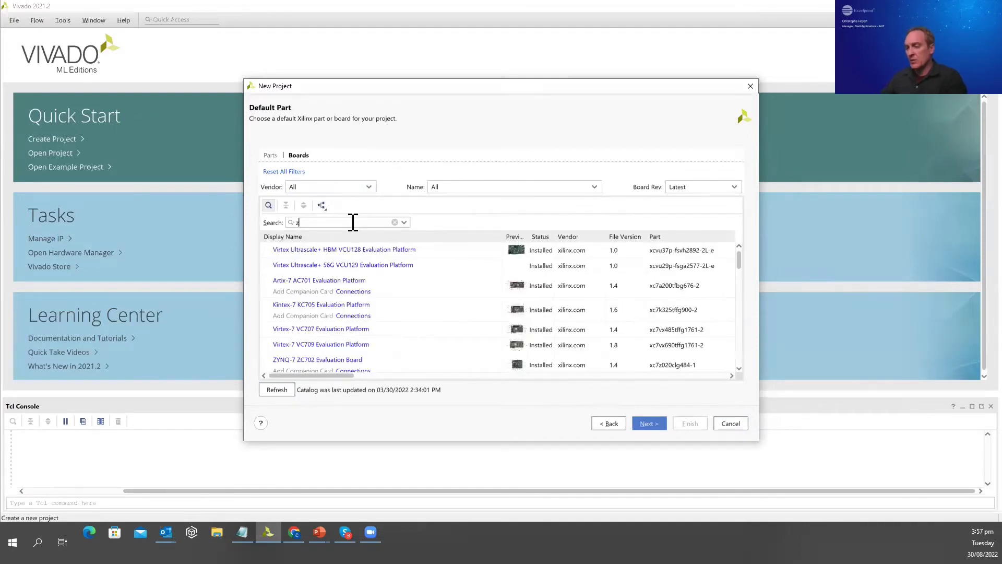
{"action": "type", "text": "cu102"}
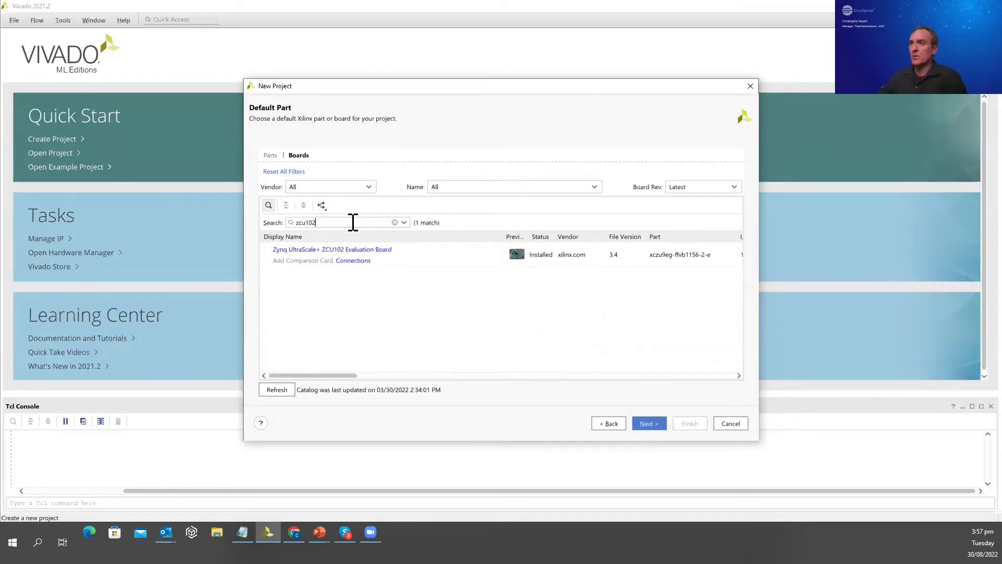
{"action": "left_click", "coordinate": [449, 253]}
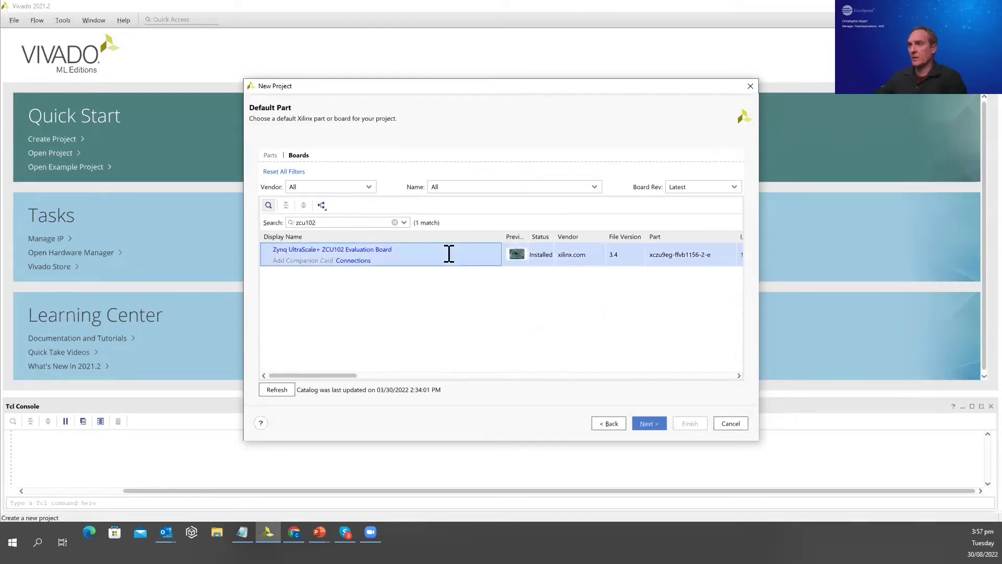
{"action": "left_click", "coordinate": [647, 422]}
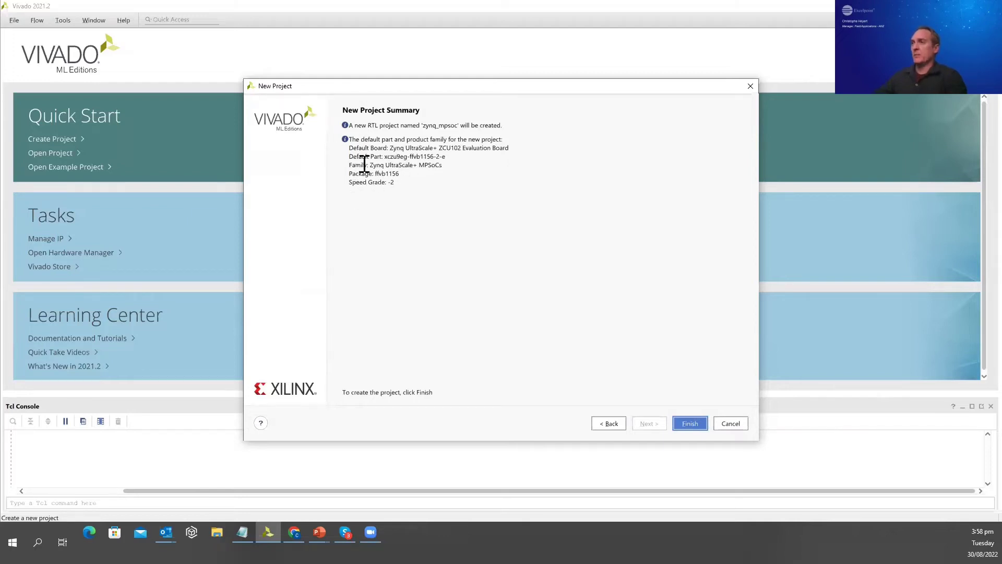
{"action": "left_click", "coordinate": [690, 423]}
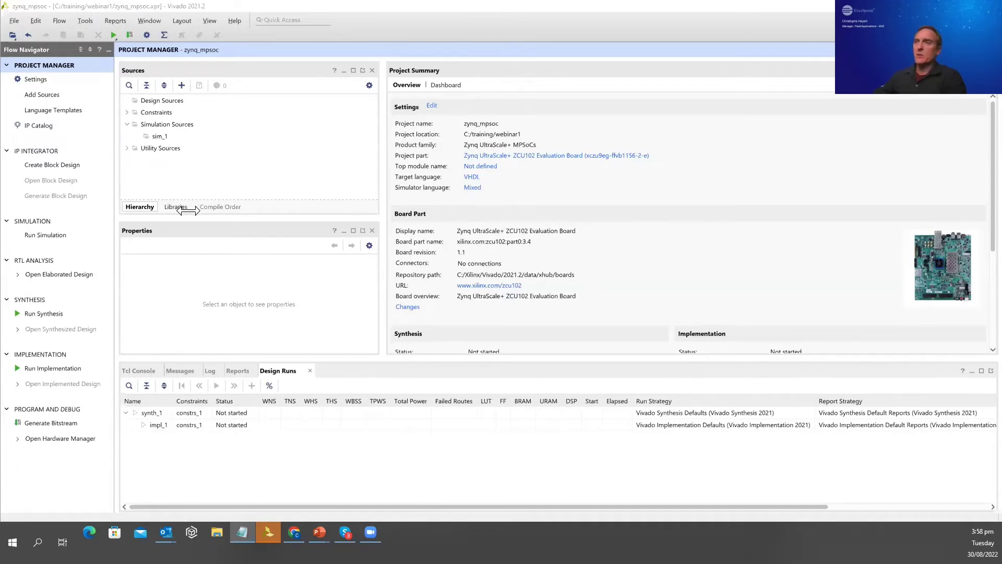
Step: Examine the new project's Design Sources, Tcl console, design runs, messages and log
{"action": "left_click", "coordinate": [145, 102]}
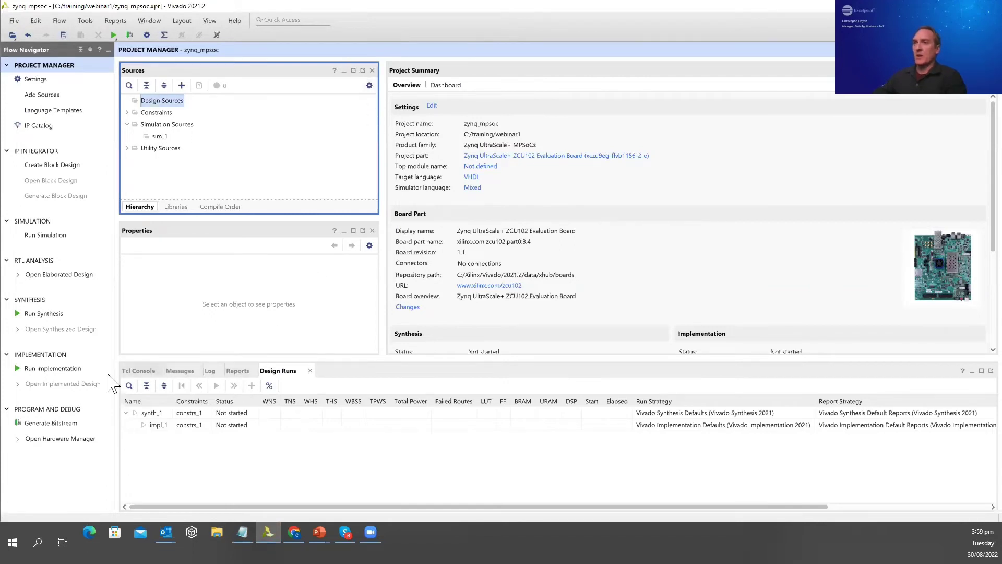
{"action": "left_click", "coordinate": [136, 371]}
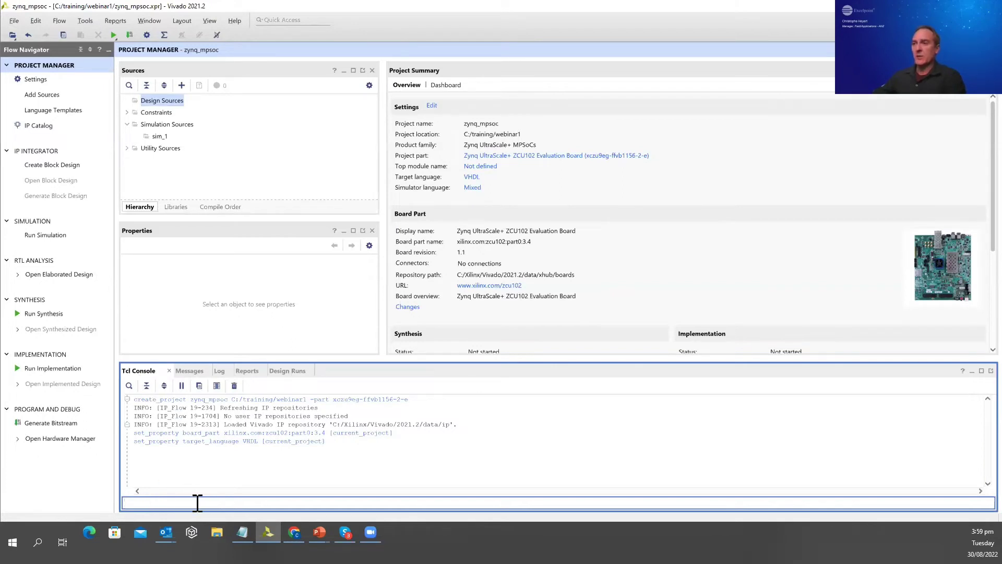
{"action": "left_click", "coordinate": [282, 371]}
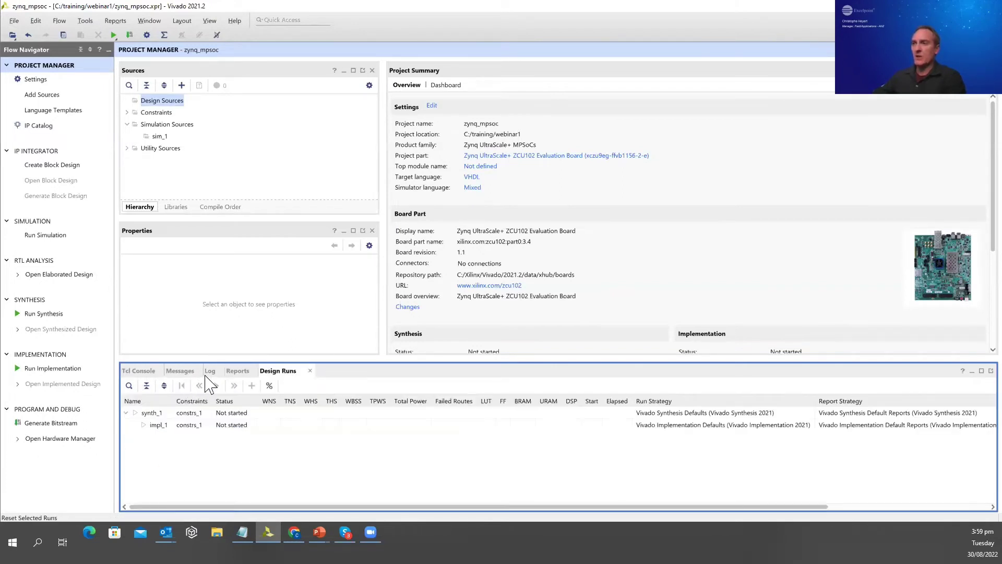
{"action": "left_click", "coordinate": [180, 371]}
{"action": "left_click", "coordinate": [210, 371]}
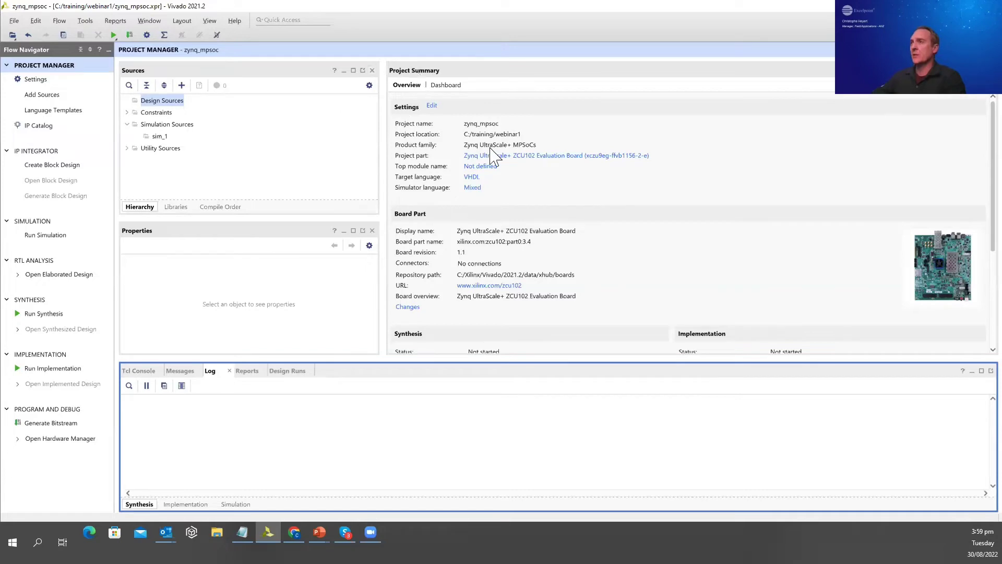
Step: Review the project summary's board, synthesis and implementation sections, and view the enlarged ZCU102 board picture before closing it
{"action": "scroll", "coordinate": [569, 187], "scroll_direction": "down", "scroll_amount": 5}
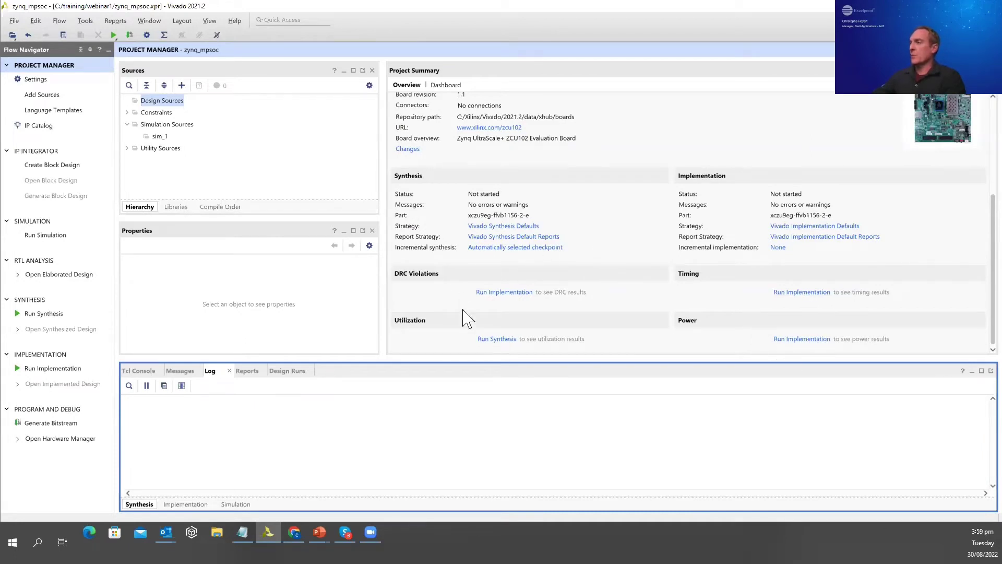
{"action": "scroll", "coordinate": [557, 243], "scroll_direction": "up", "scroll_amount": 1}
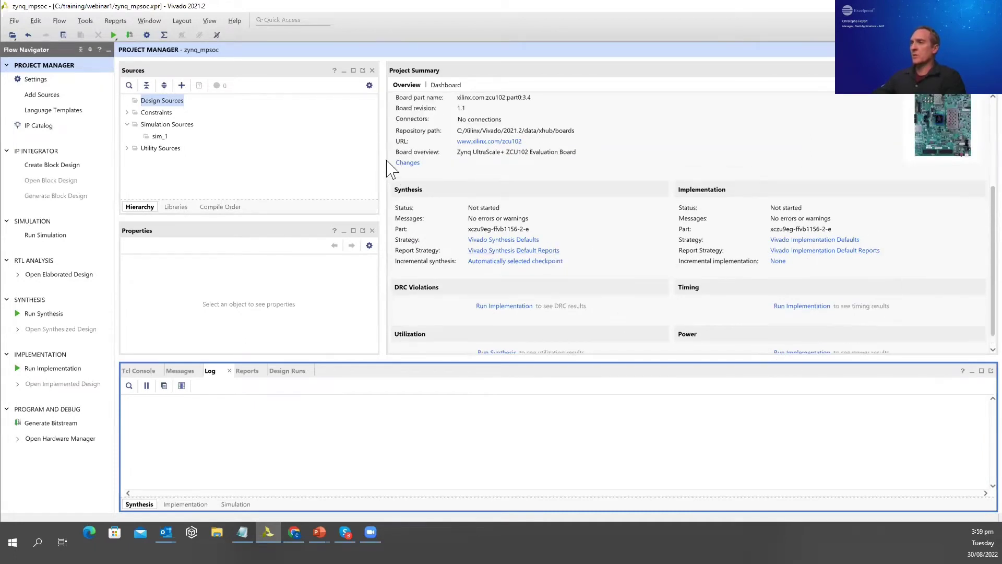
{"action": "scroll", "coordinate": [744, 205], "scroll_direction": "up", "scroll_amount": 4}
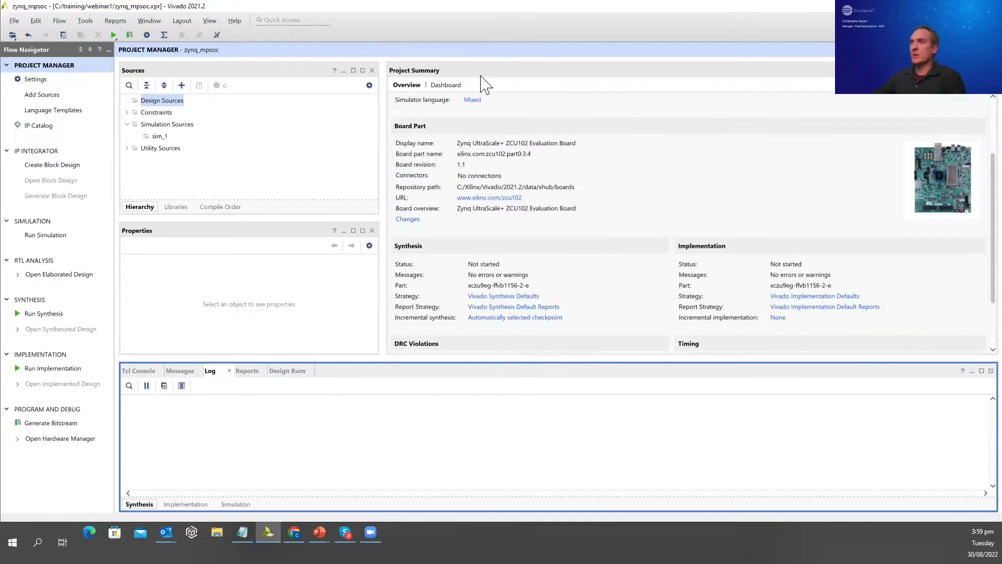
{"action": "left_click", "coordinate": [947, 180]}
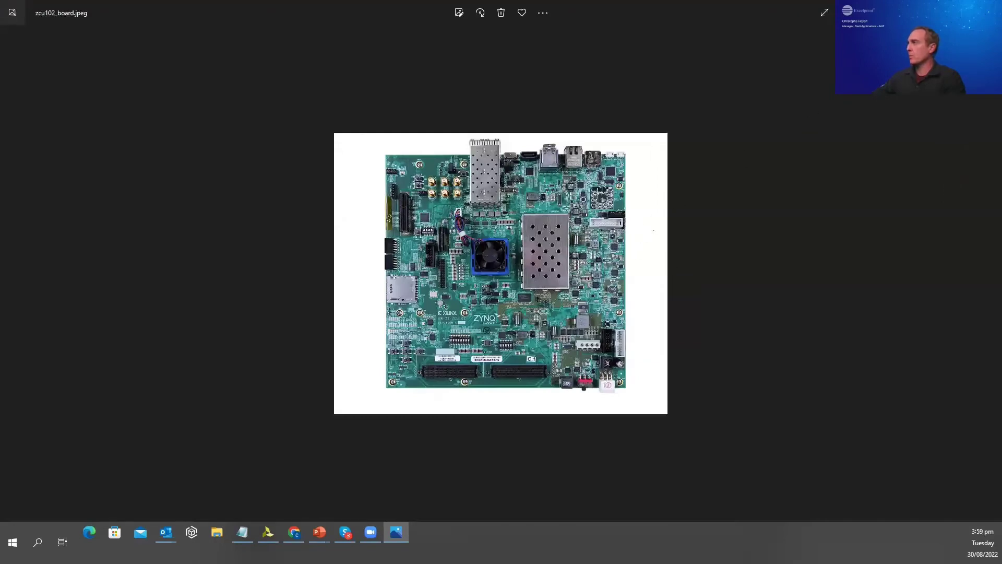
{"action": "key", "text": "alt+F4"}
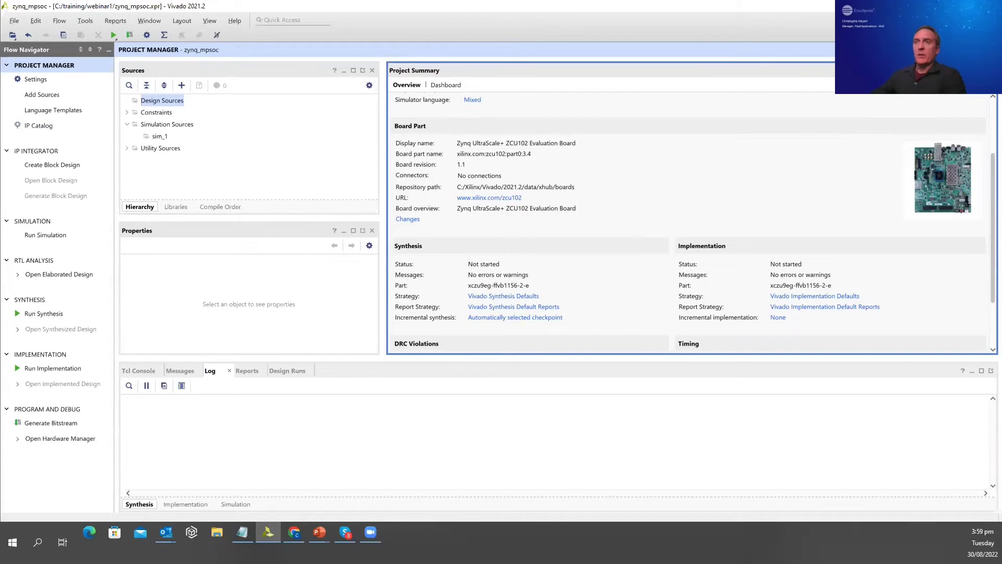
Step: Create a block design named zynq_mpsoc_bd, local to the project, in the Design Sources set
{"action": "left_click", "coordinate": [48, 166]}
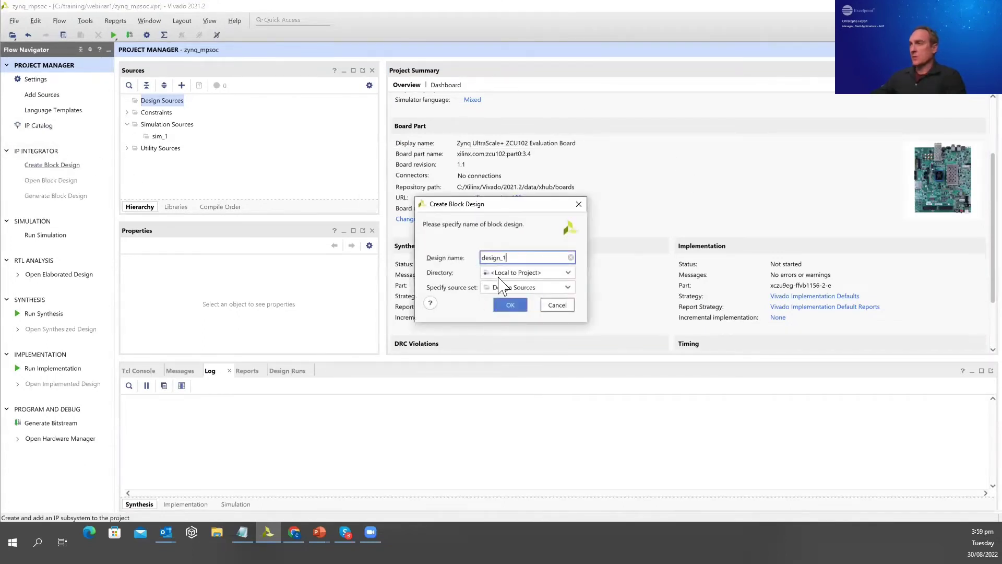
{"action": "double_click", "coordinate": [501, 258]}
{"action": "type", "text": "zy"}
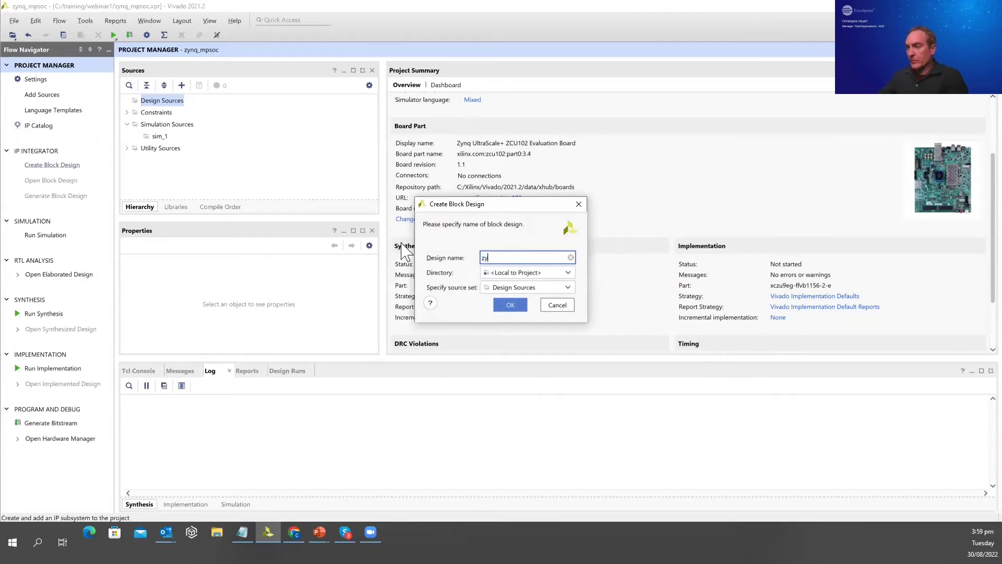
{"action": "type", "text": "nq_mpsoc_bd"}
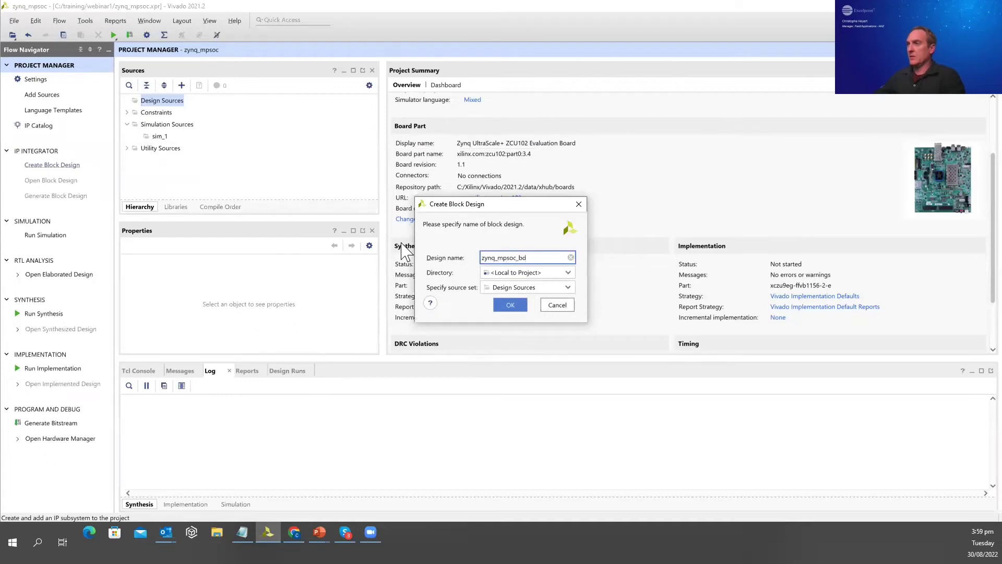
{"action": "left_click", "coordinate": [506, 305]}
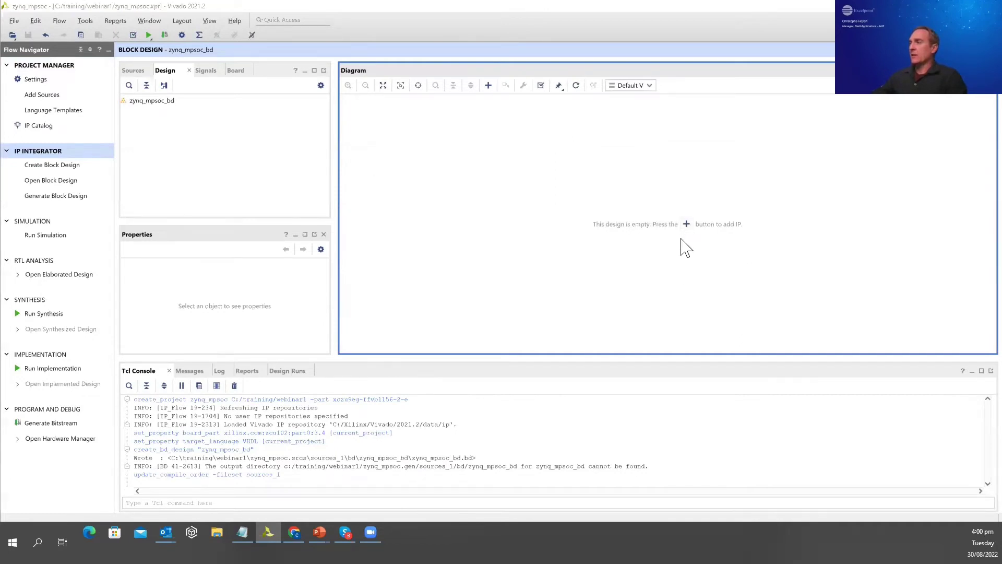
Step: Search the IP catalog for zynq, examine the options for adding the Zynq UltraScale+ MPSoC core without adding it, and close the catalog
{"action": "left_click", "coordinate": [687, 224]}
{"action": "left_click", "coordinate": [519, 168]}
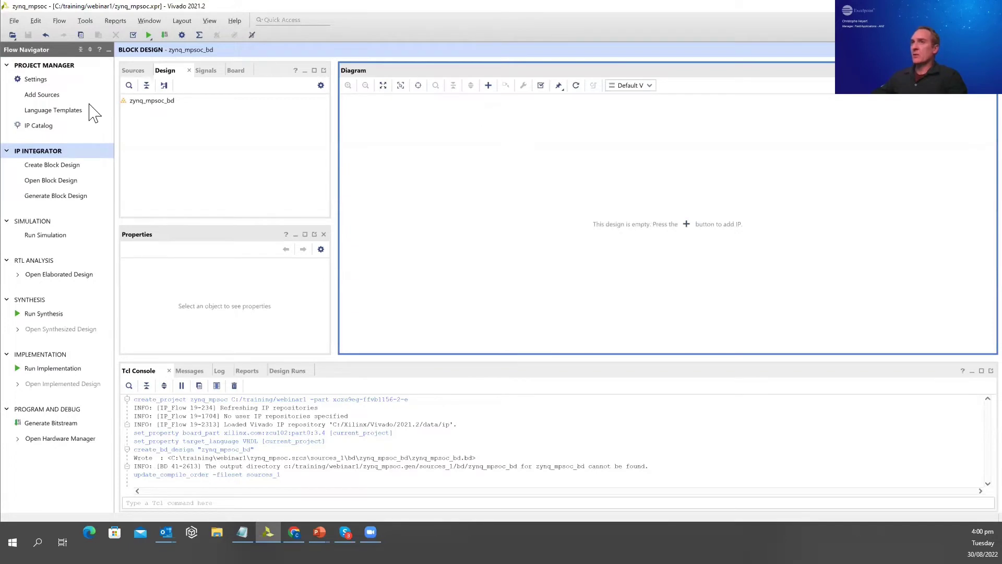
{"action": "left_click", "coordinate": [43, 127]}
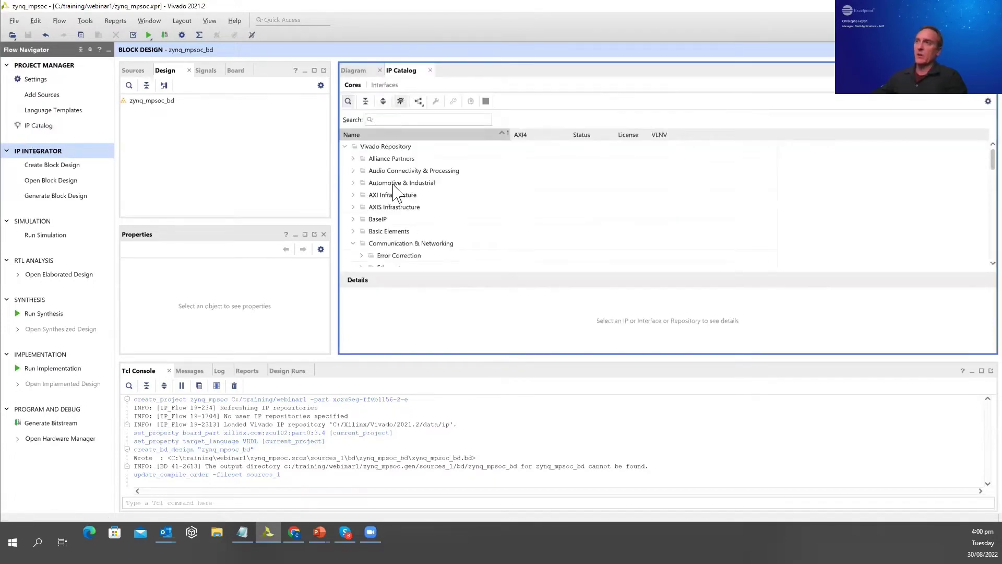
{"action": "left_click", "coordinate": [384, 119]}
{"action": "type", "text": "zynq"}
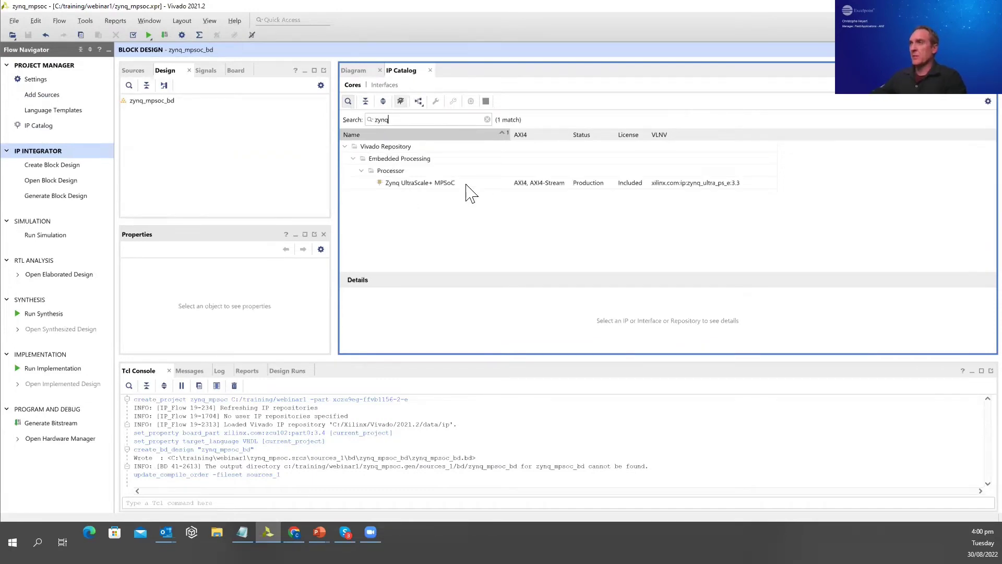
{"action": "double_click", "coordinate": [453, 183]}
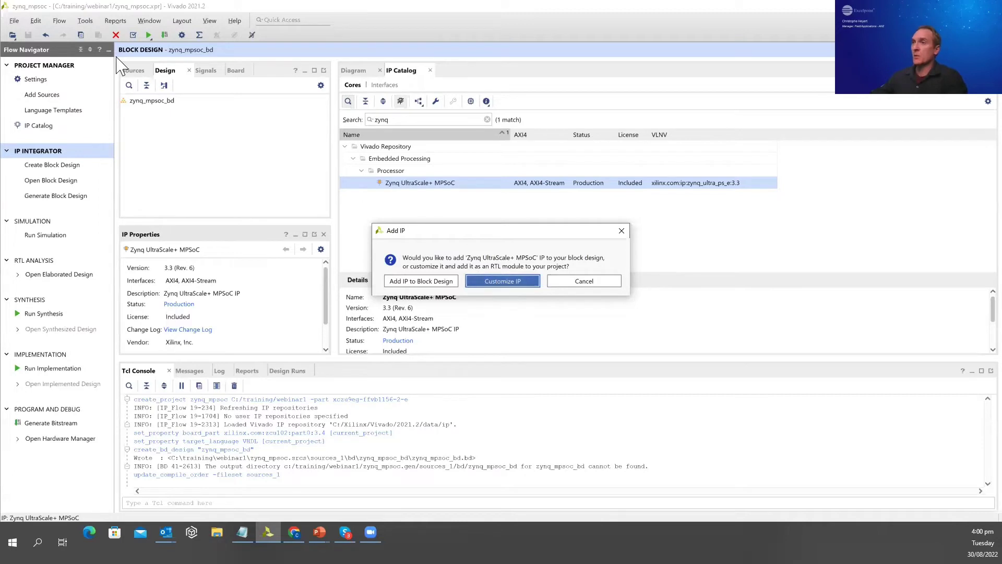
{"action": "left_click", "coordinate": [587, 284]}
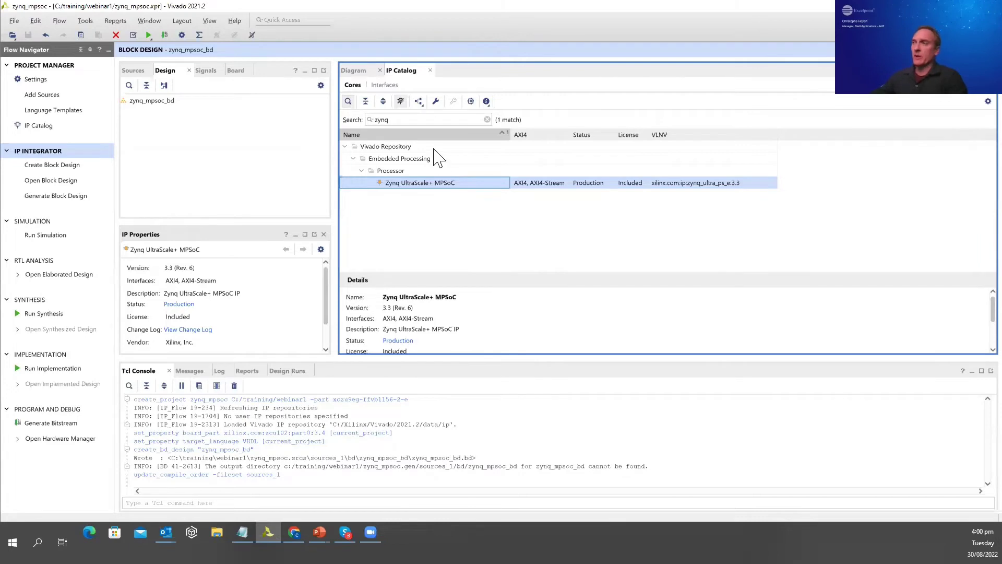
{"action": "left_click", "coordinate": [430, 71]}
Step: Add the Zynq UltraScale+ MPSoC IP to the empty block design by searching for zynq
{"action": "left_click", "coordinate": [686, 224]}
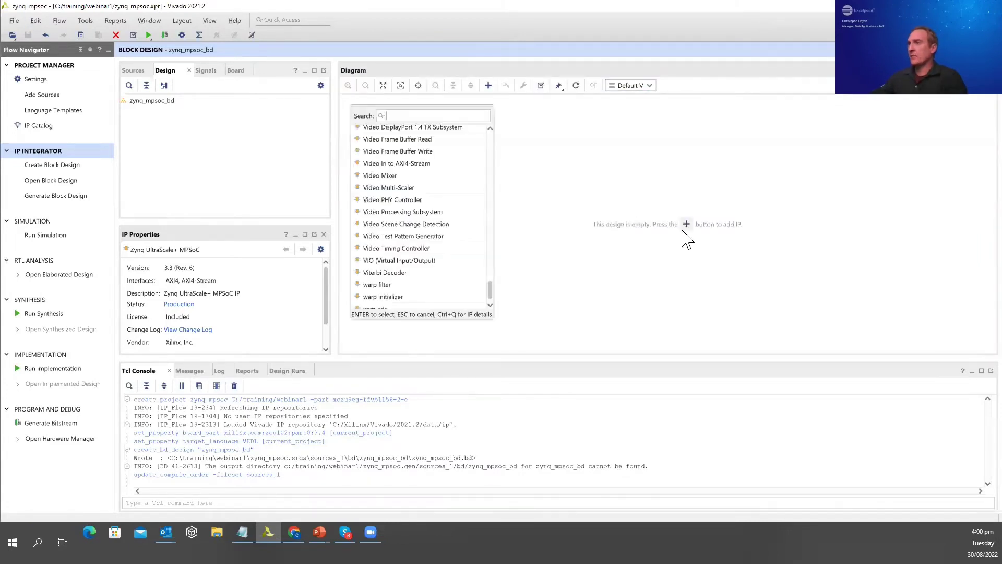
{"action": "type", "text": "zynq"}
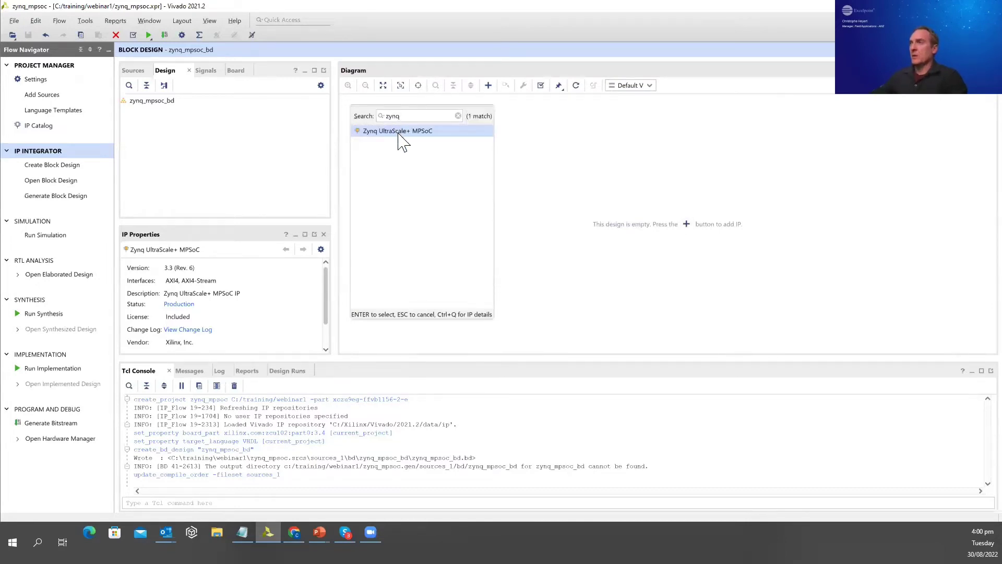
{"action": "double_click", "coordinate": [402, 131]}
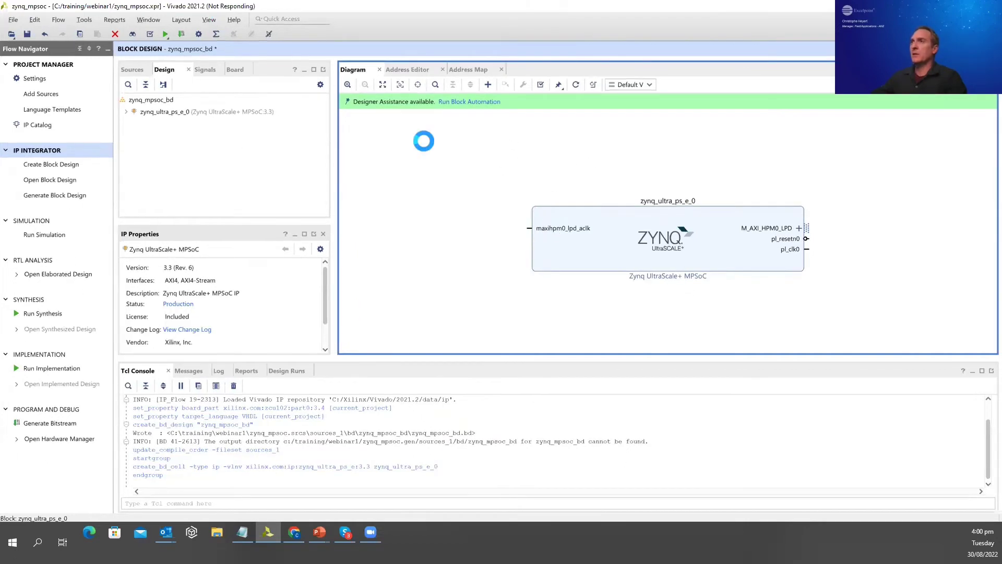
Step: Run block automation on the zynq_ultra_ps_e_0 block with Apply Board Preset enabled, dismissing the background task notice
{"action": "left_click", "coordinate": [445, 104]}
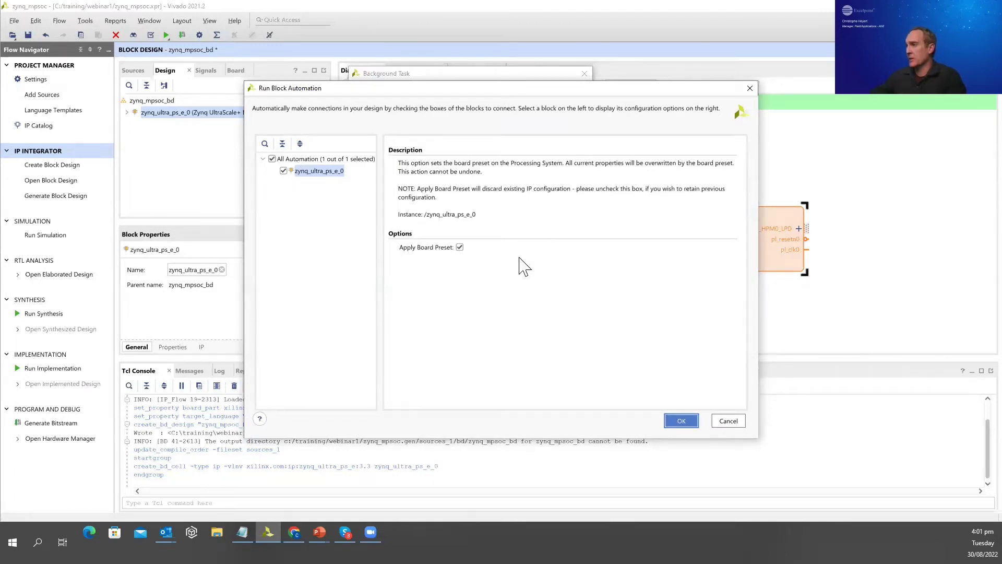
{"action": "left_click", "coordinate": [666, 421]}
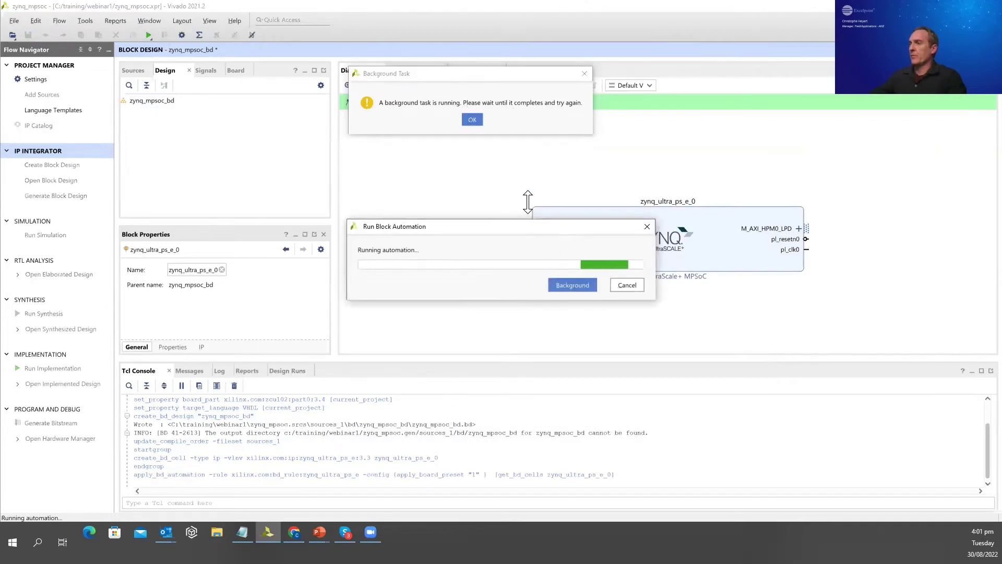
{"action": "left_click", "coordinate": [471, 120]}
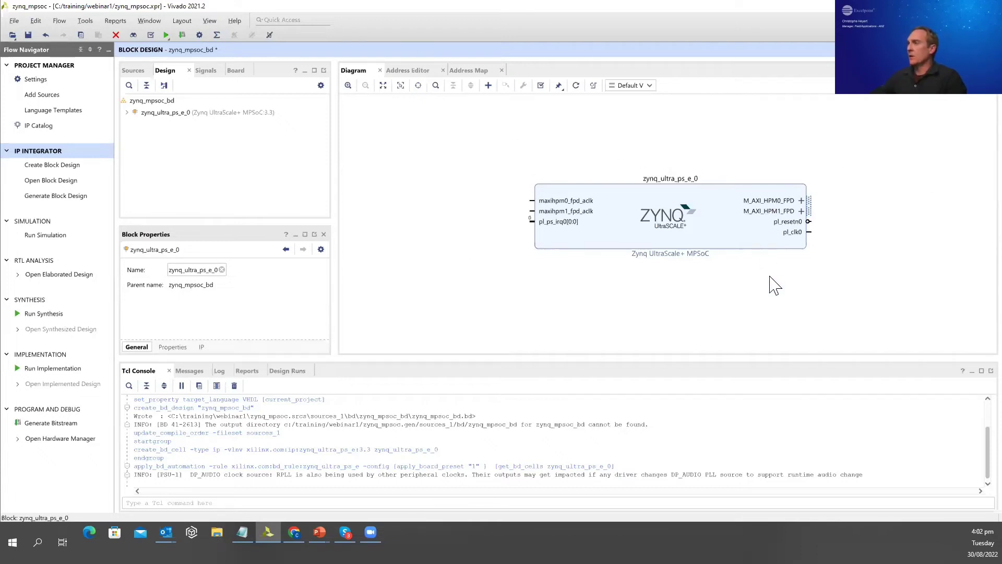
Step: Open the zynq_ultra_ps_e_0 block for re-customization and show its PS UltraScale+ Block Design page in a repositioned dialog
{"action": "left_click", "coordinate": [601, 205]}
{"action": "right_click", "coordinate": [624, 206]}
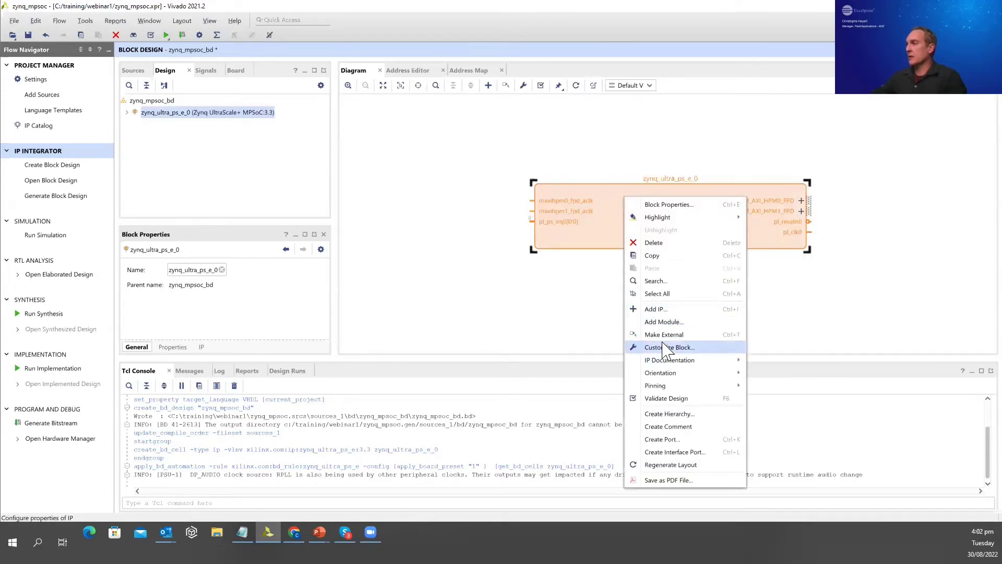
{"action": "left_click", "coordinate": [590, 318]}
{"action": "double_click", "coordinate": [625, 216]}
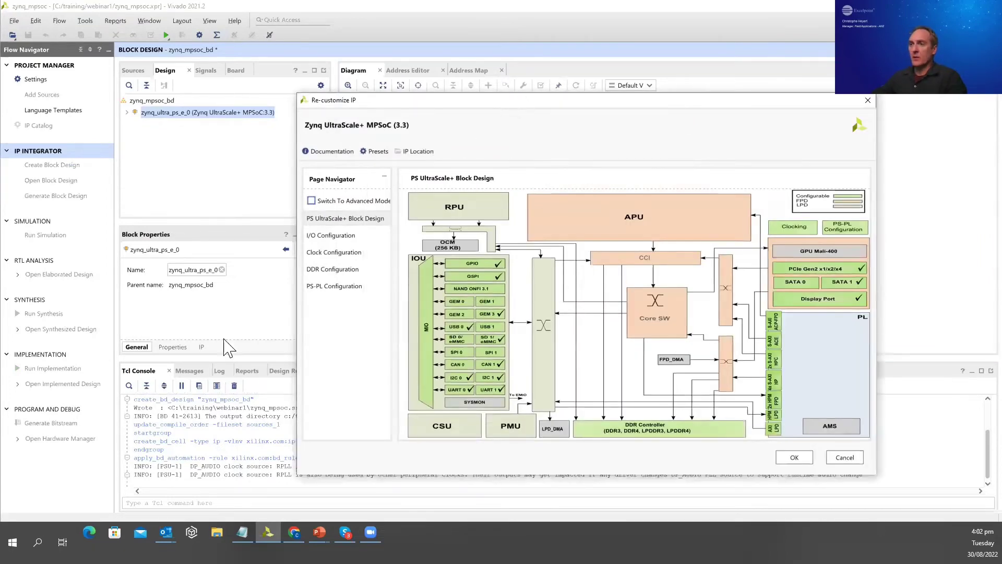
{"action": "left_click_drag", "start_coordinate": [208, 439], "coordinate": [160, 458]}
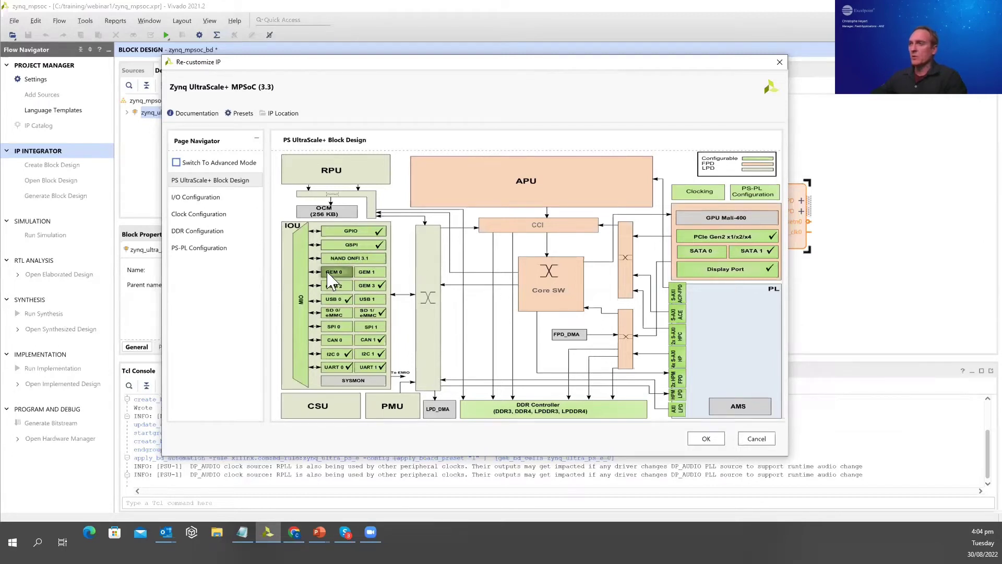
Step: Open the I/O configuration for USB 1 and try enabling it, widening the Peripheral and I/O columns
{"action": "left_click", "coordinate": [368, 301]}
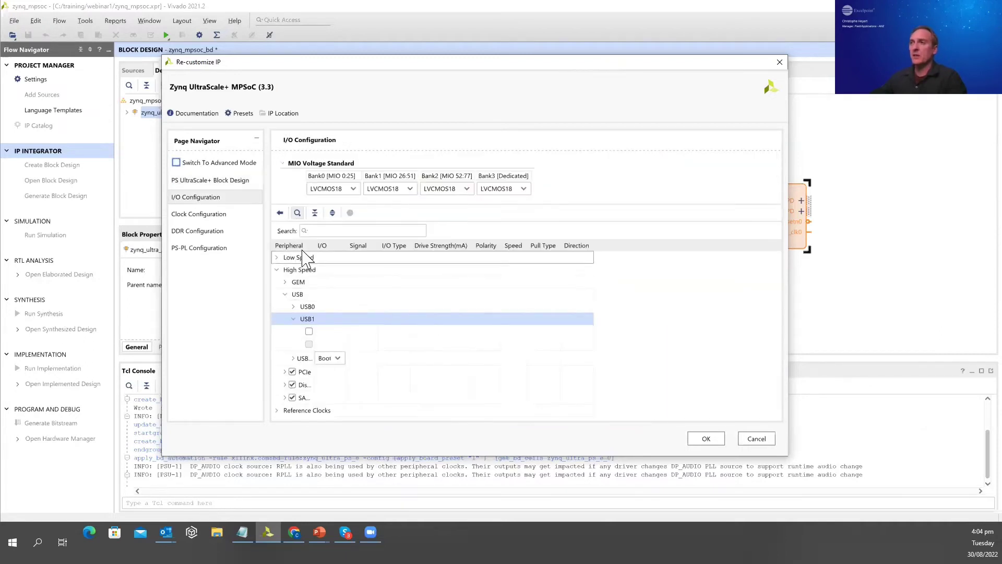
{"action": "left_click_drag", "start_coordinate": [312, 245], "coordinate": [407, 244]}
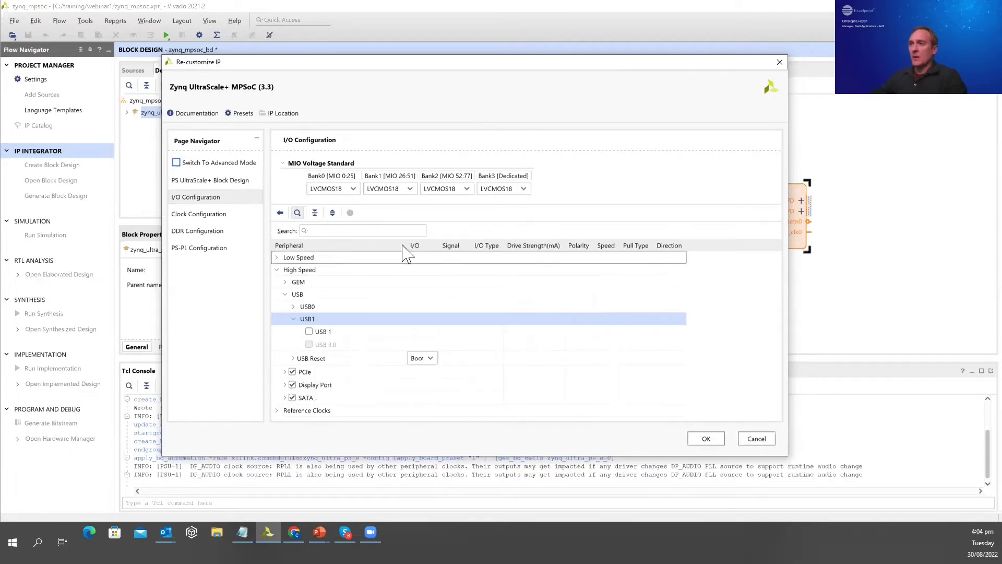
{"action": "left_click", "coordinate": [309, 334]}
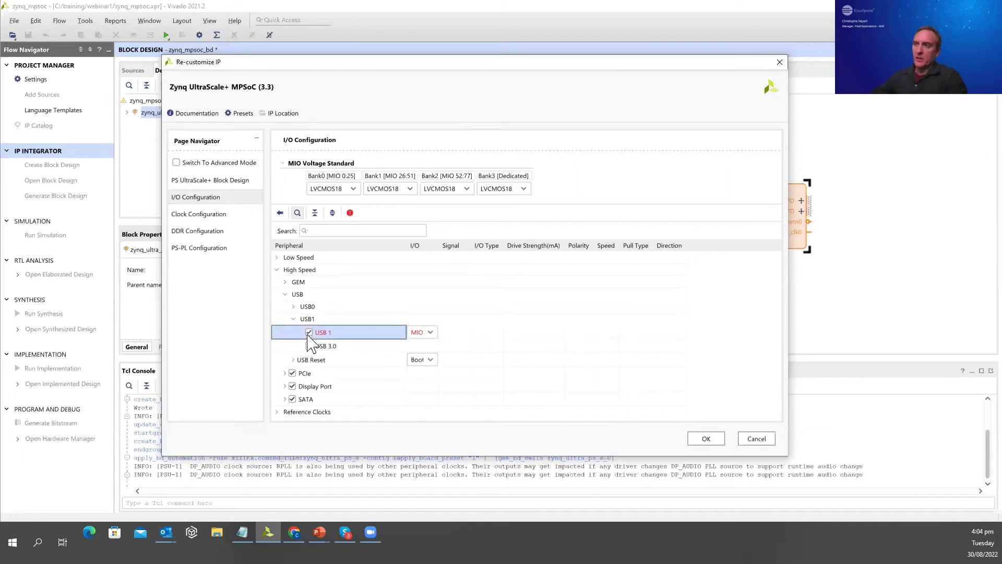
{"action": "left_click_drag", "start_coordinate": [437, 246], "coordinate": [478, 246]}
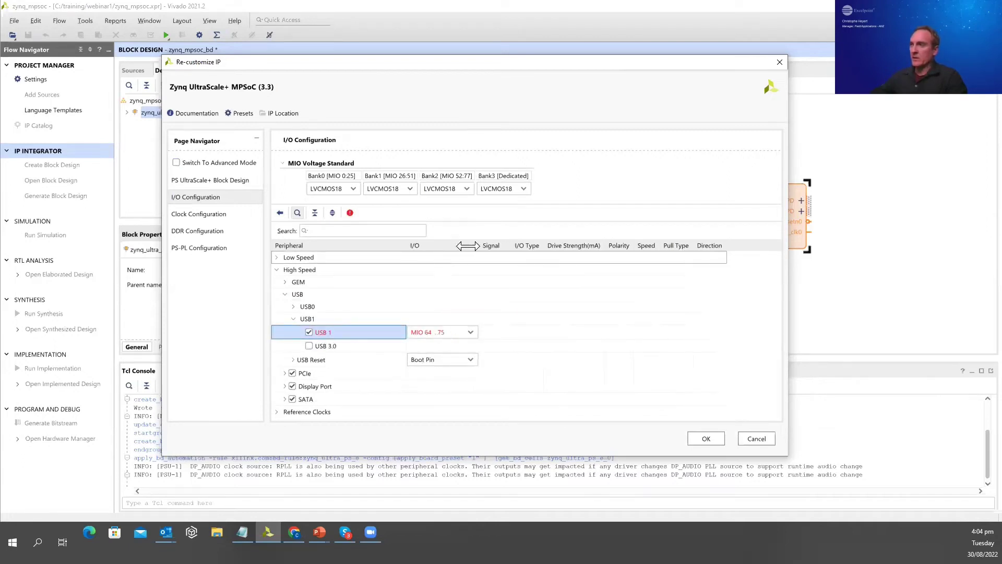
Step: Inspect the MIO assignment and conflict details of USB 1, and disable USB 1 again
{"action": "left_click", "coordinate": [453, 331]}
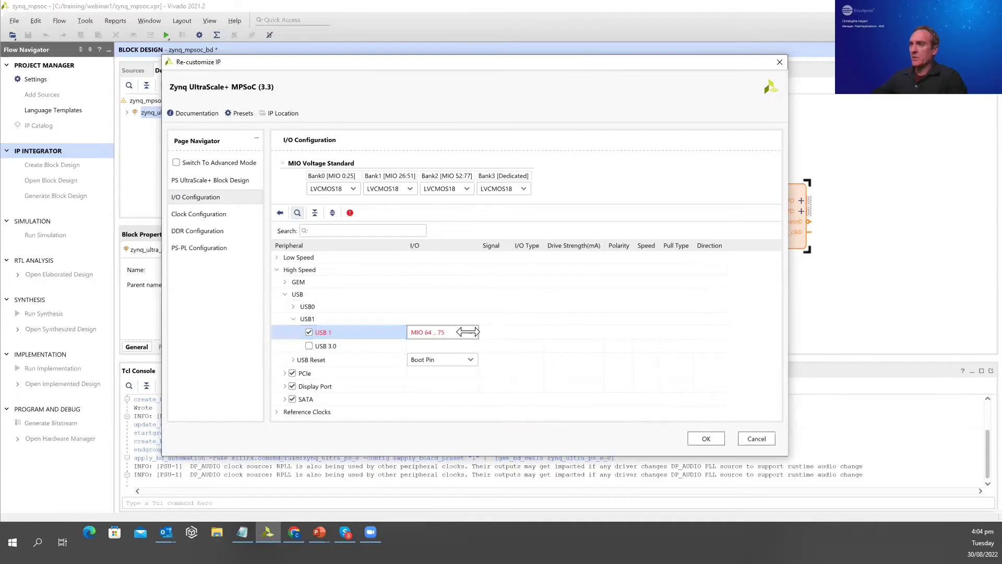
{"action": "left_click", "coordinate": [455, 331]}
{"action": "left_click", "coordinate": [457, 331]}
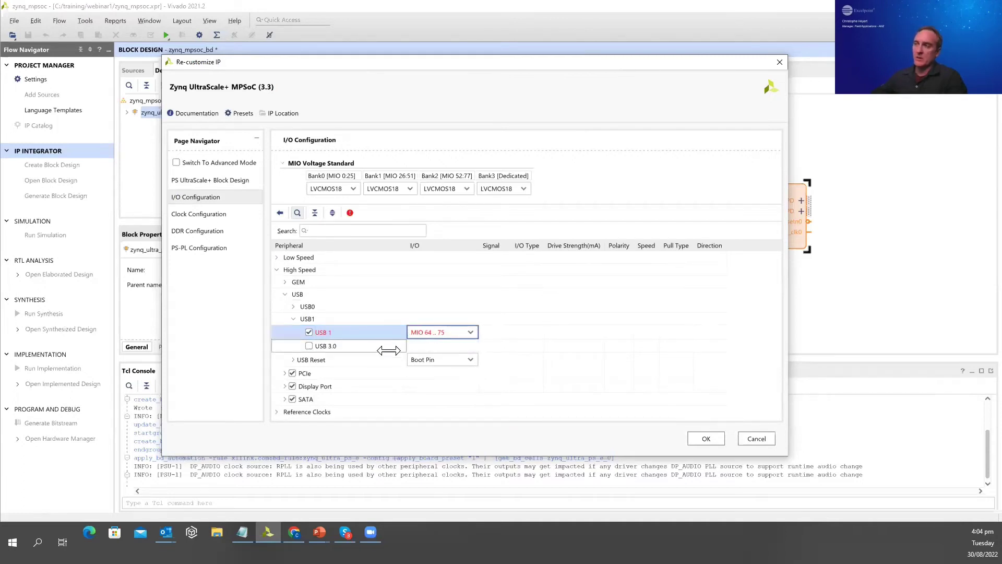
{"action": "left_click", "coordinate": [463, 331]}
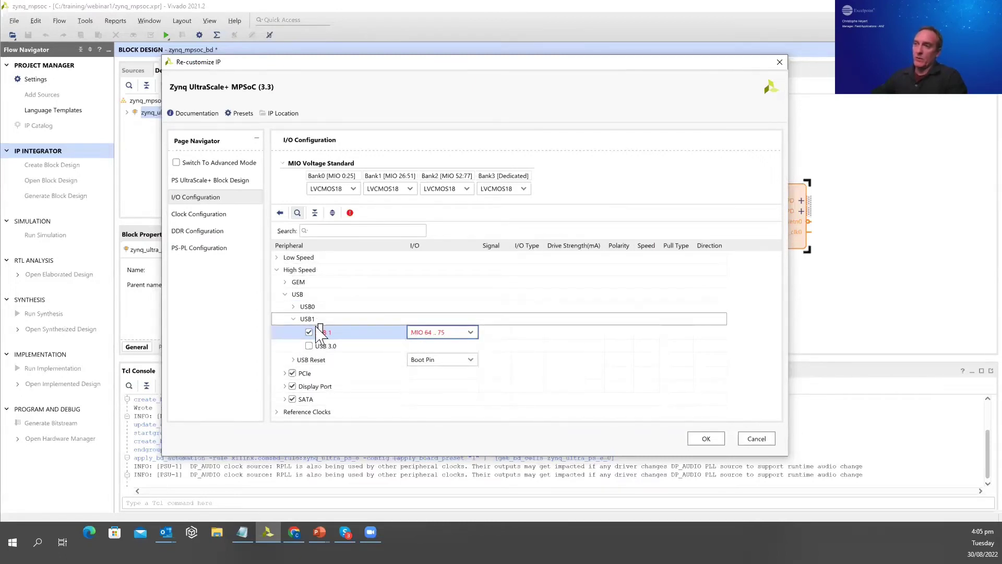
{"action": "mouse_move", "coordinate": [312, 336]}
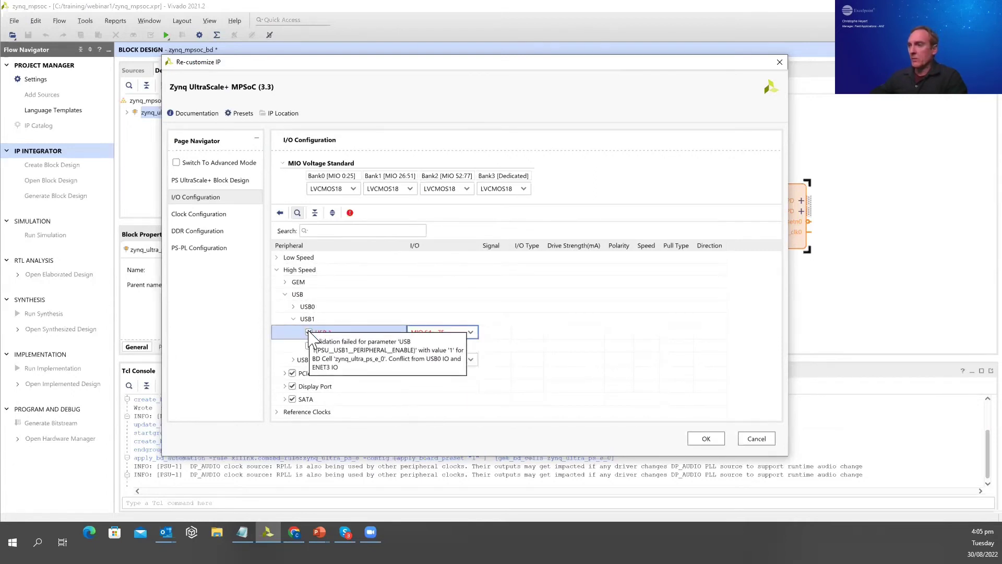
{"action": "left_click", "coordinate": [309, 332]}
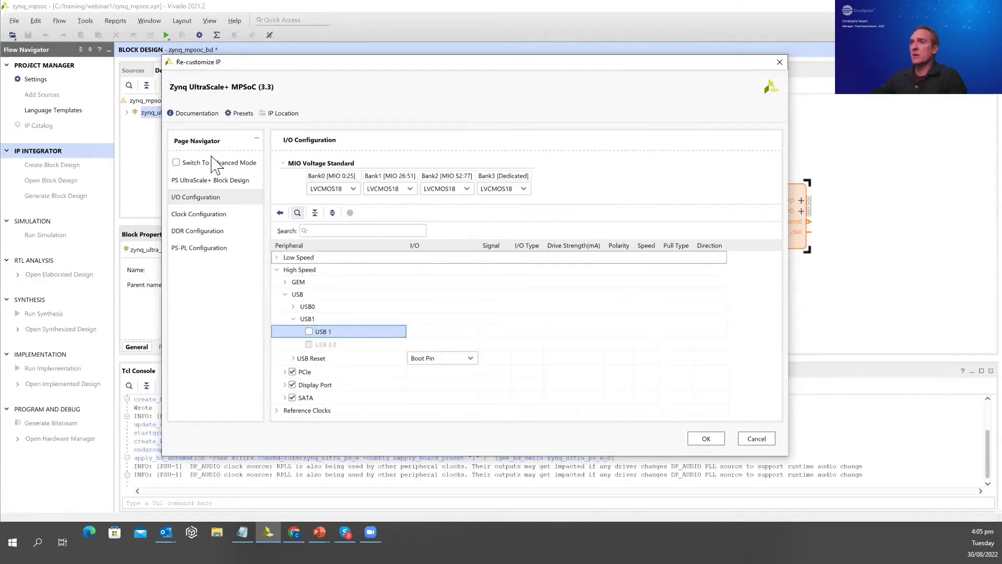
Step: Review the PS UltraScale+ Block Design page, examine the low-speed memory interfaces including SD in the I/O configuration, and widen the dialog
{"action": "left_click", "coordinate": [193, 182]}
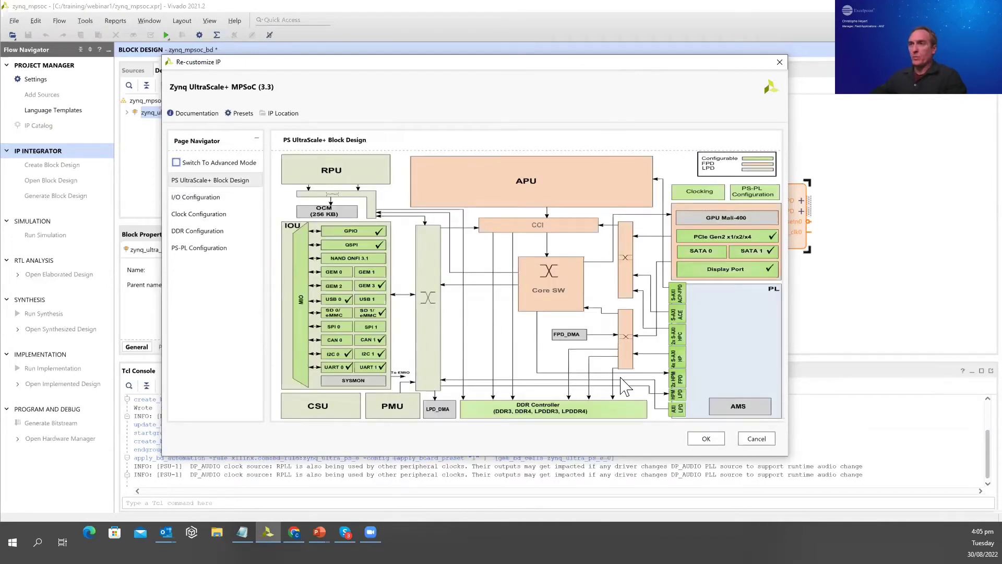
{"action": "left_click", "coordinate": [175, 200]}
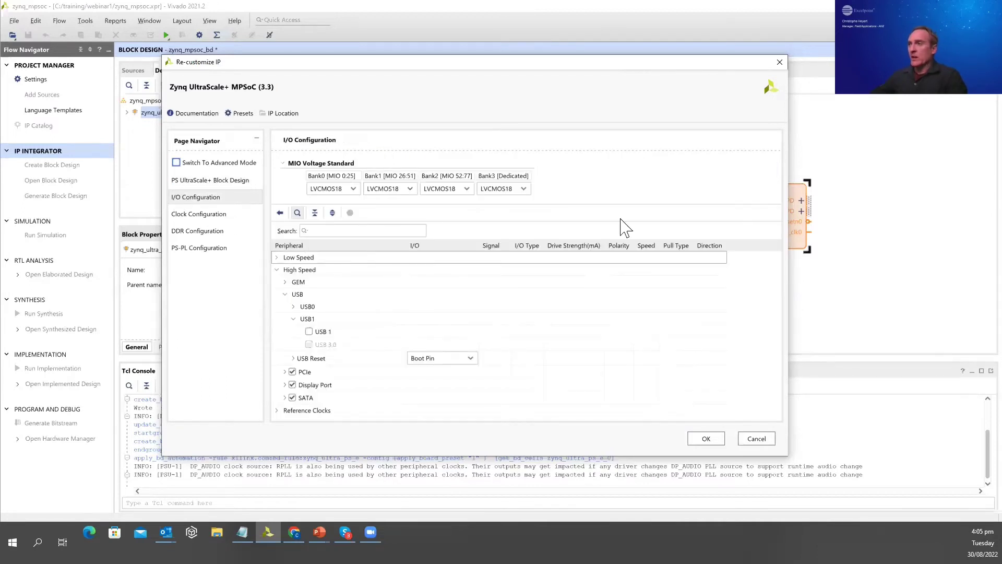
{"action": "left_click", "coordinate": [277, 257]}
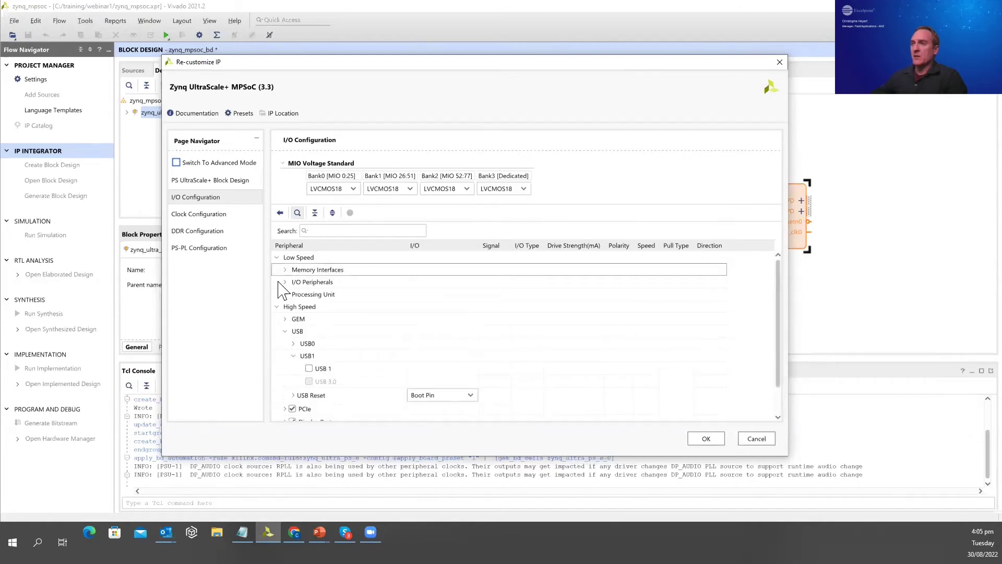
{"action": "left_click", "coordinate": [285, 270]}
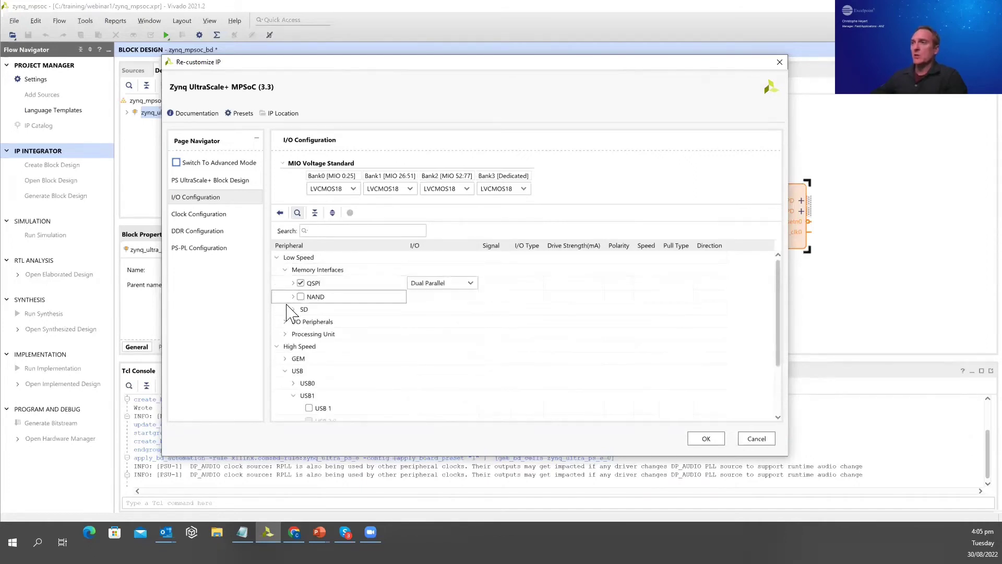
{"action": "left_click", "coordinate": [285, 322]}
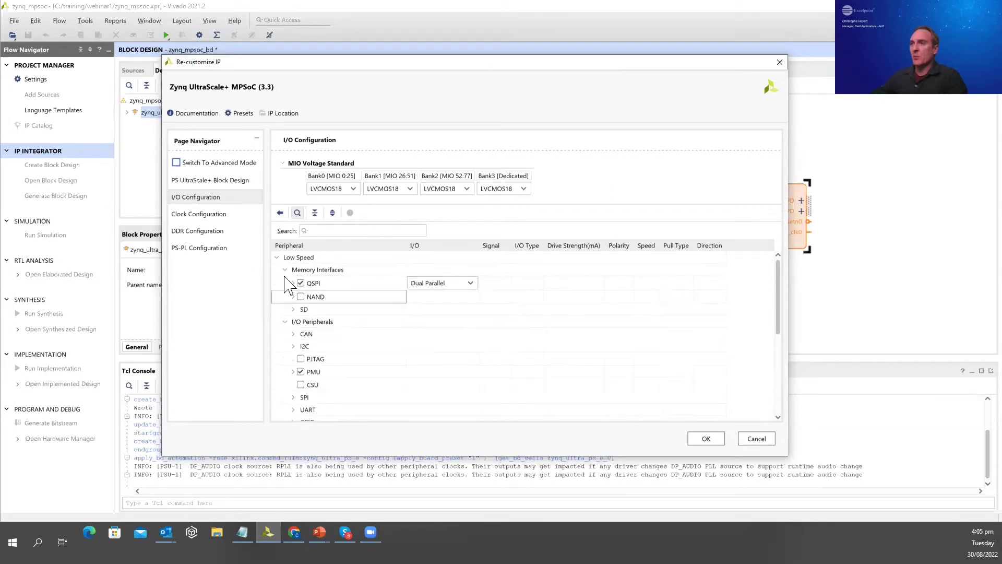
{"action": "left_click", "coordinate": [293, 309]}
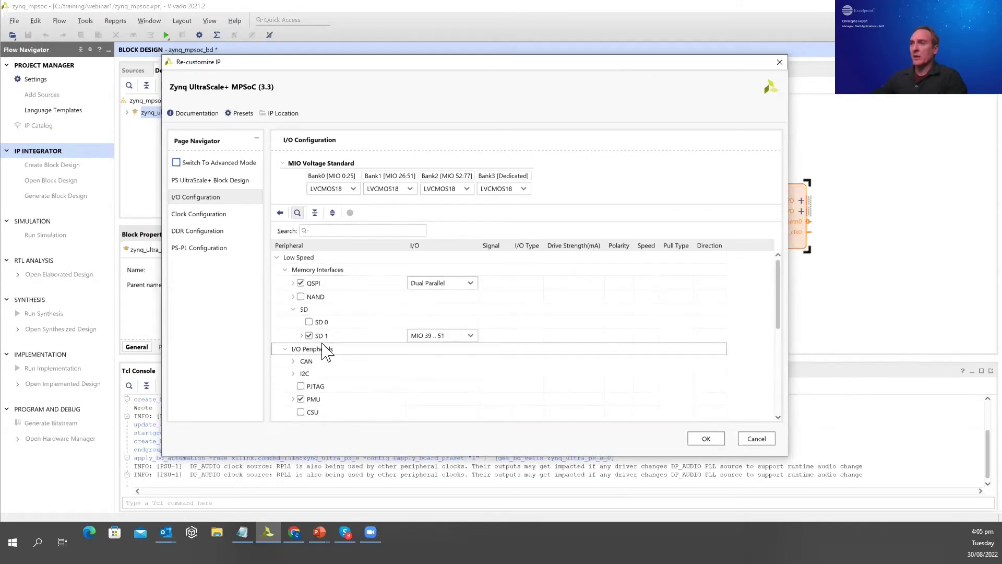
{"action": "left_click_drag", "start_coordinate": [788, 195], "coordinate": [878, 195]}
Step: Examine the UART settings under I/O Peripherals and the high-speed GEM, USB, PCIe, Display Port and SATA entries
{"action": "left_click", "coordinate": [300, 270]}
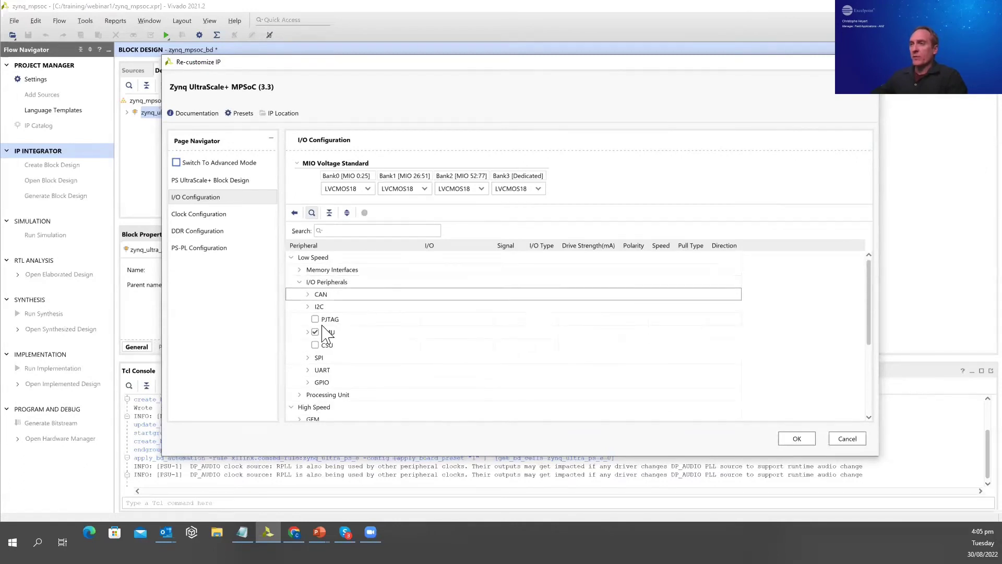
{"action": "left_click", "coordinate": [307, 370]}
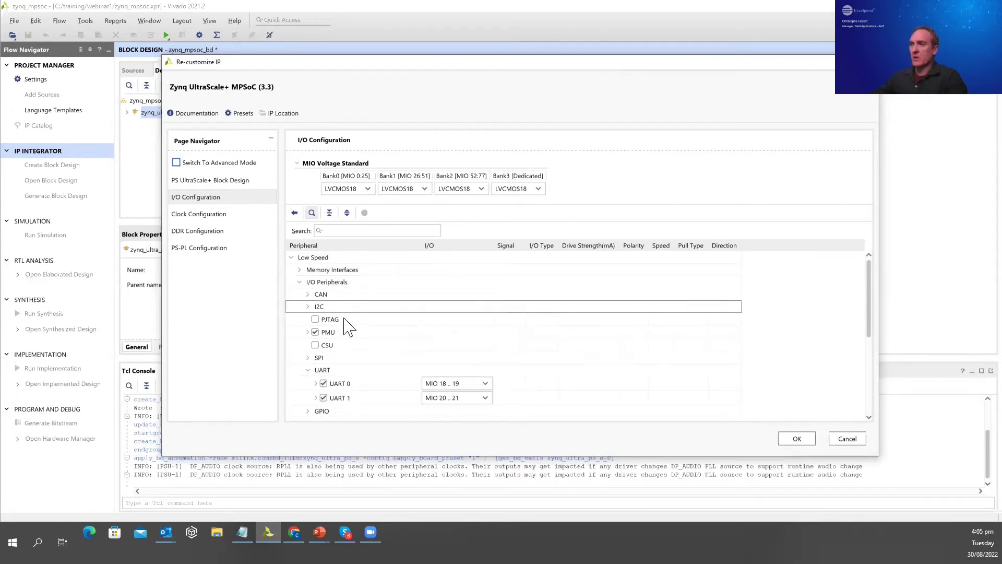
{"action": "scroll", "coordinate": [662, 329], "scroll_direction": "down", "scroll_amount": 2}
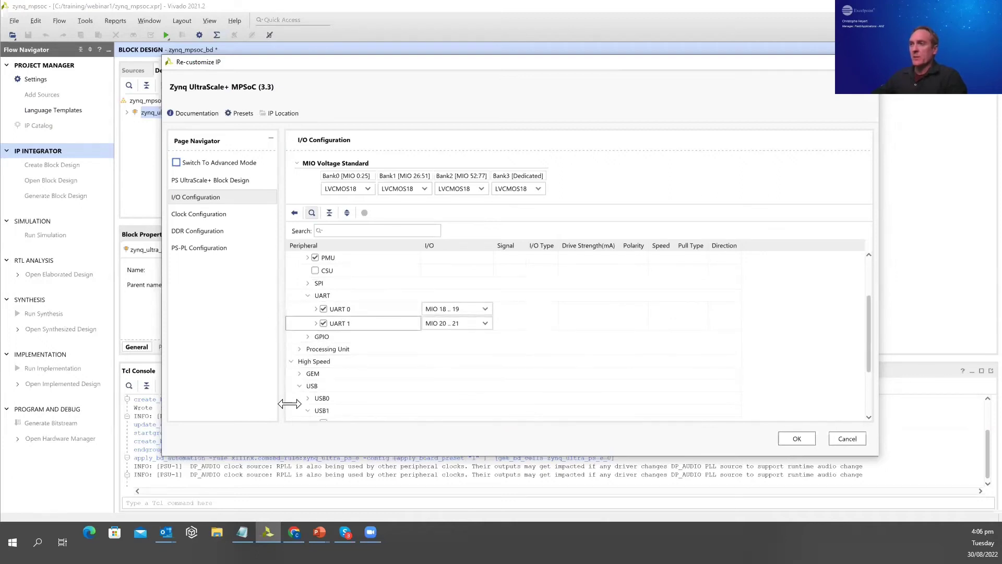
{"action": "scroll", "coordinate": [300, 354], "scroll_direction": "down", "scroll_amount": 1}
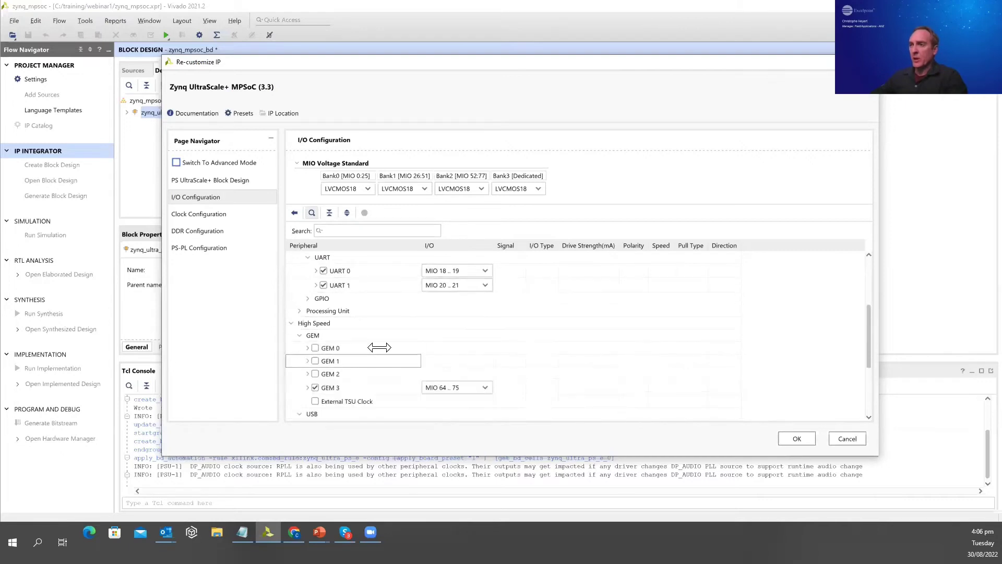
{"action": "left_click", "coordinate": [300, 335]}
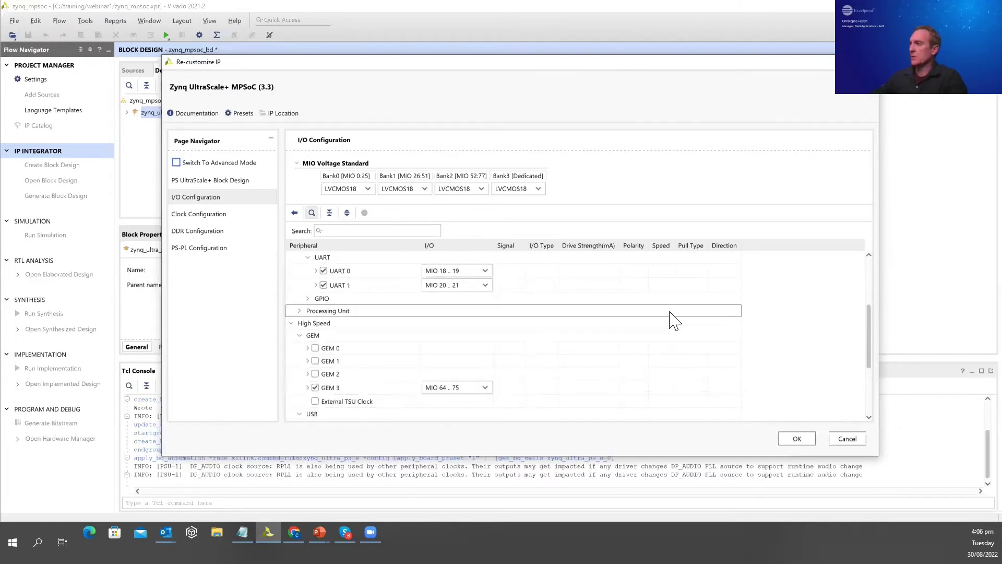
{"action": "scroll", "coordinate": [671, 320], "scroll_direction": "down", "scroll_amount": 1}
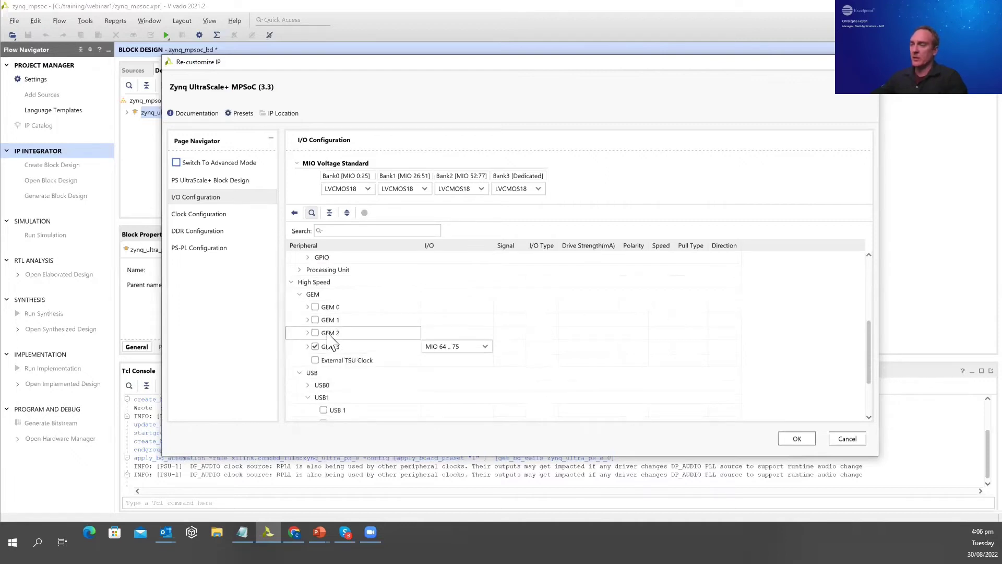
{"action": "scroll", "coordinate": [365, 291], "scroll_direction": "down", "scroll_amount": 1}
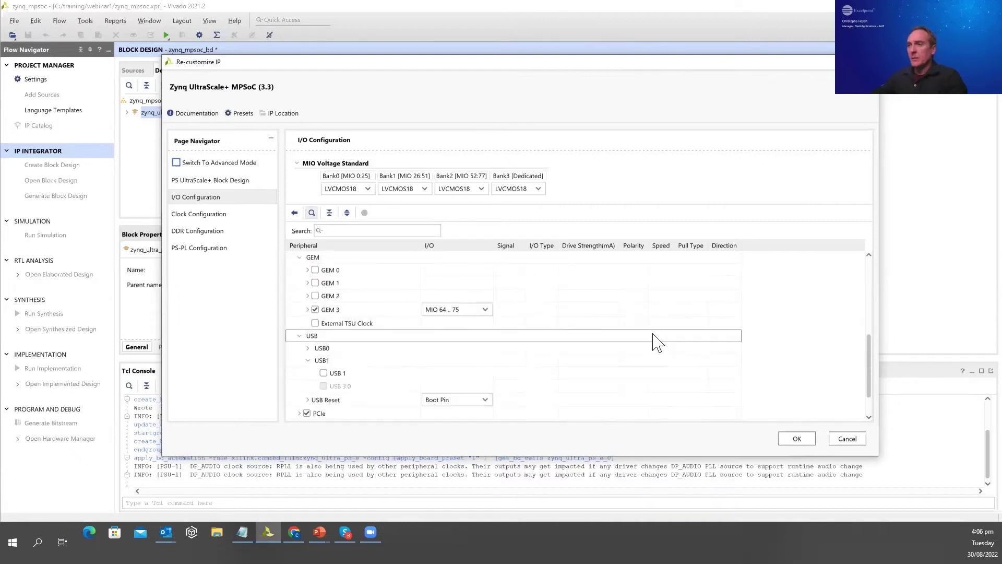
{"action": "scroll", "coordinate": [652, 340], "scroll_direction": "down", "scroll_amount": 1}
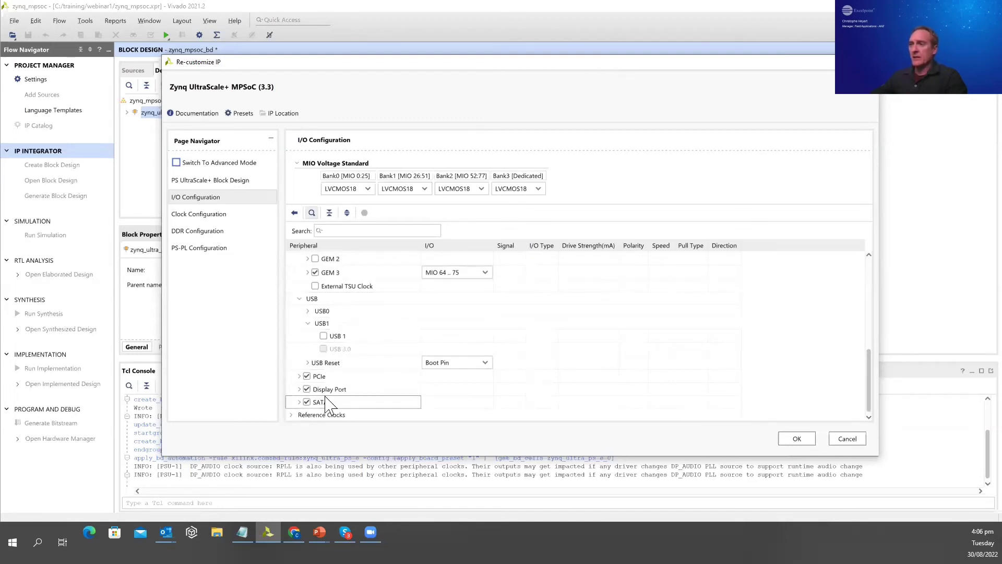
Step: Examine the input reference frequency and the PL Fabric Clocks of the low power domain in the clock configuration
{"action": "left_click", "coordinate": [184, 217]}
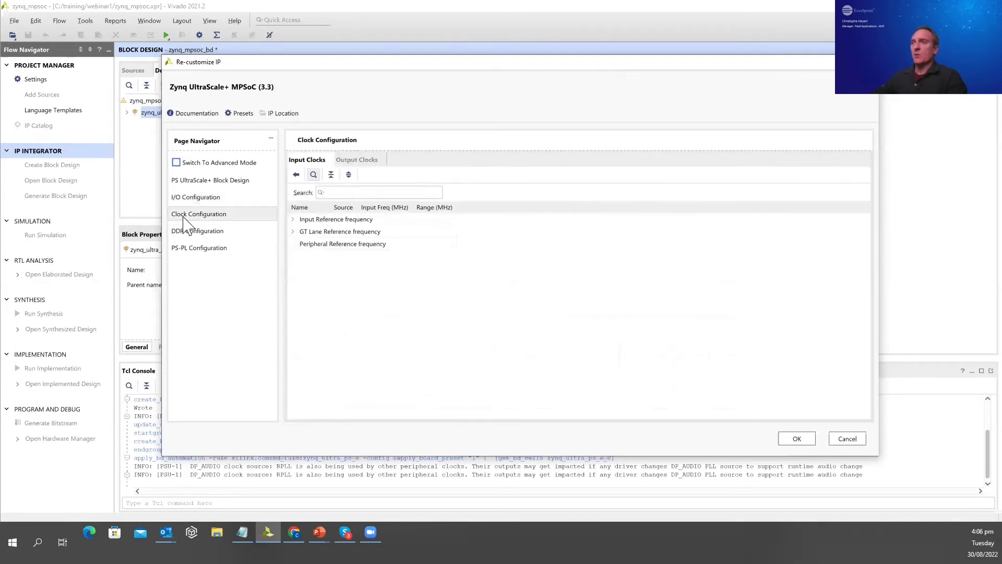
{"action": "left_click", "coordinate": [292, 219]}
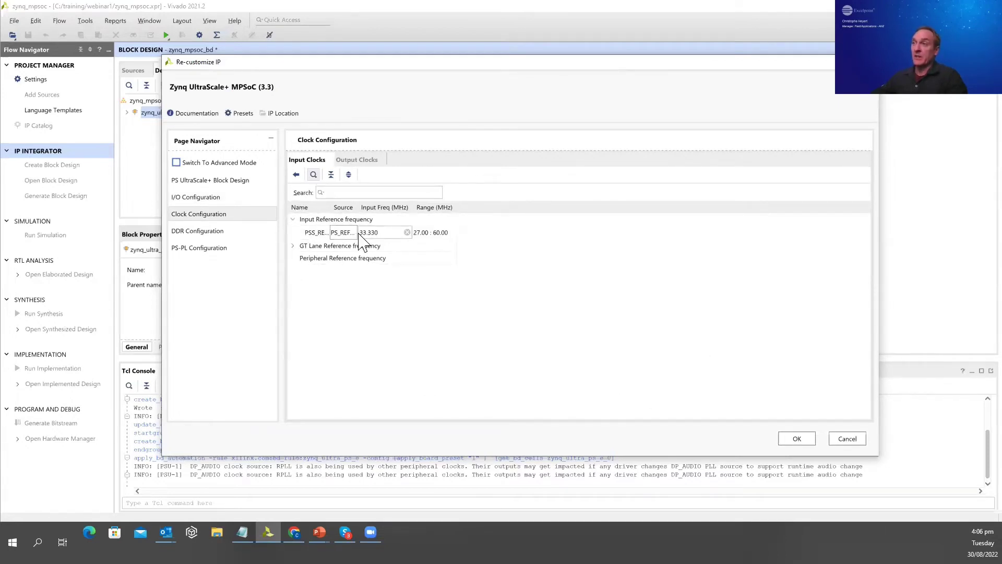
{"action": "left_click", "coordinate": [356, 160]}
{"action": "left_click", "coordinate": [293, 248]}
{"action": "left_click", "coordinate": [302, 311]}
{"action": "left_click", "coordinate": [293, 311]}
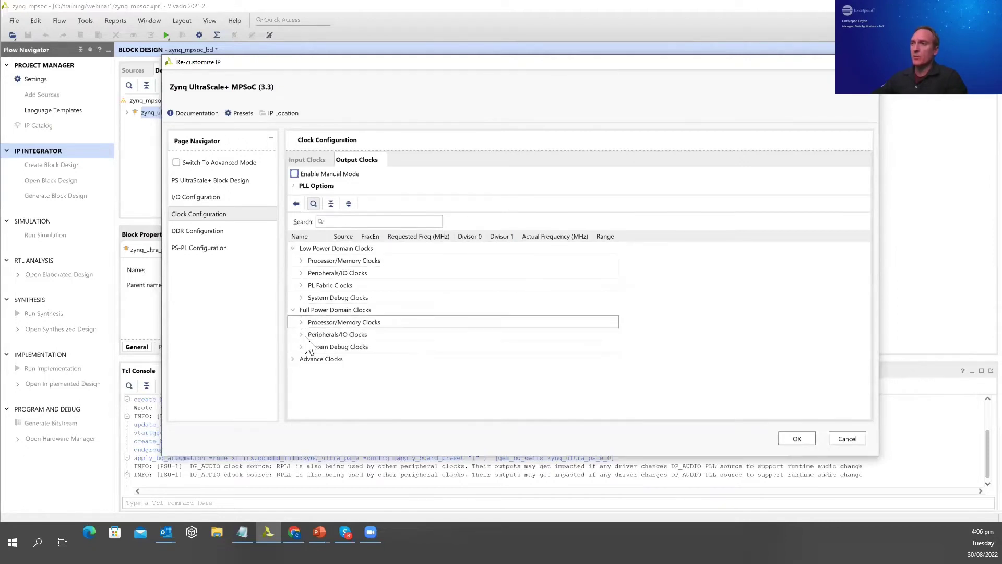
{"action": "left_click", "coordinate": [301, 285]}
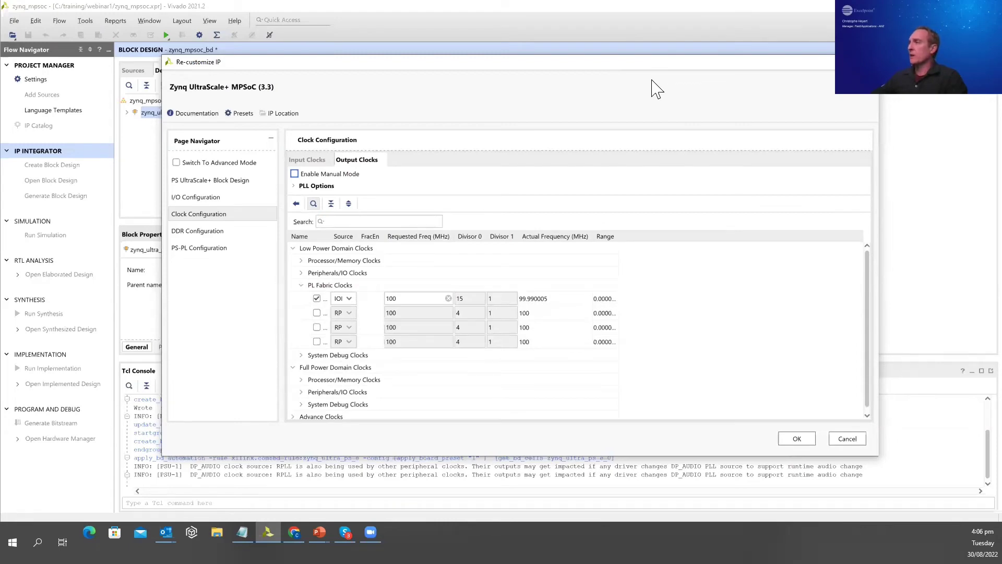
Step: Reposition the dialog, widen the Source column, and inspect the PLL source options of the enabled PL fabric clock, keeping IOPLL
{"action": "left_click_drag", "start_coordinate": [628, 62], "coordinate": [544, 90]}
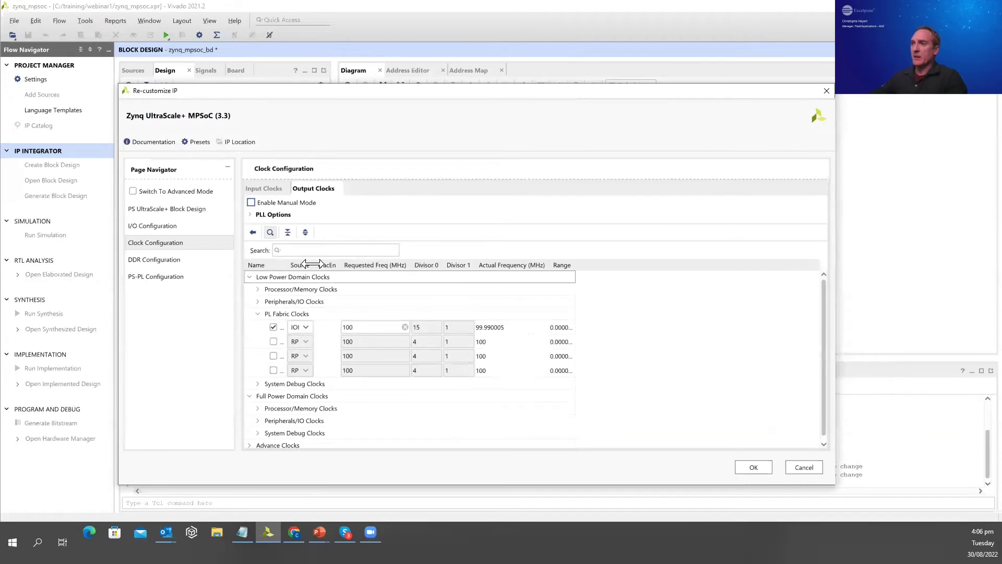
{"action": "left_click_drag", "start_coordinate": [316, 268], "coordinate": [361, 269]}
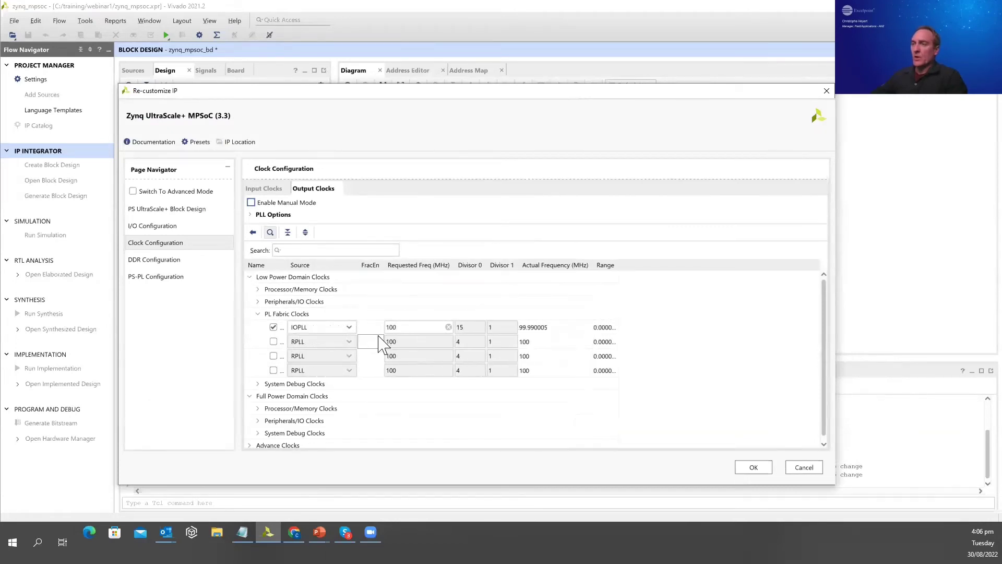
{"action": "left_click", "coordinate": [350, 328]}
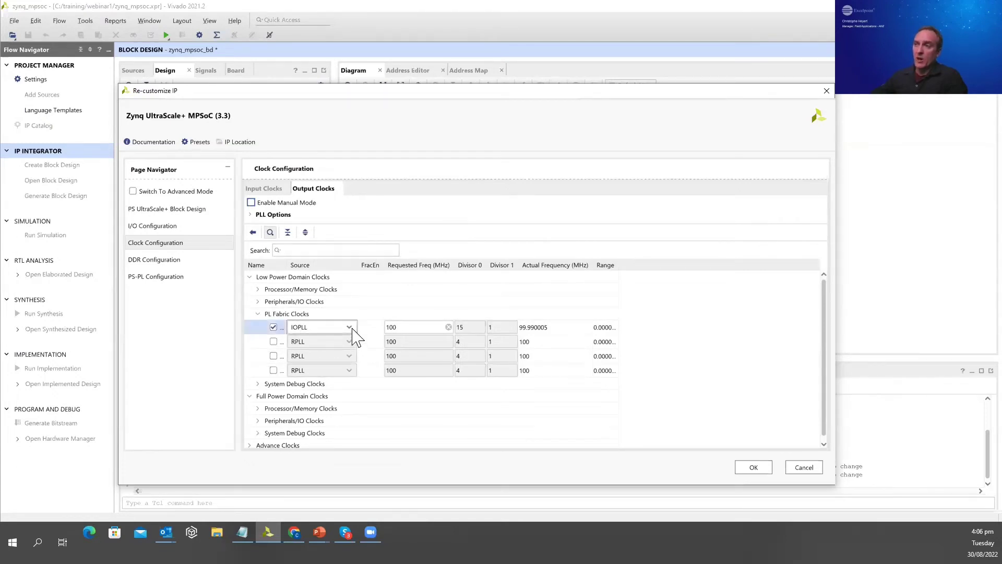
{"action": "left_click", "coordinate": [351, 328]}
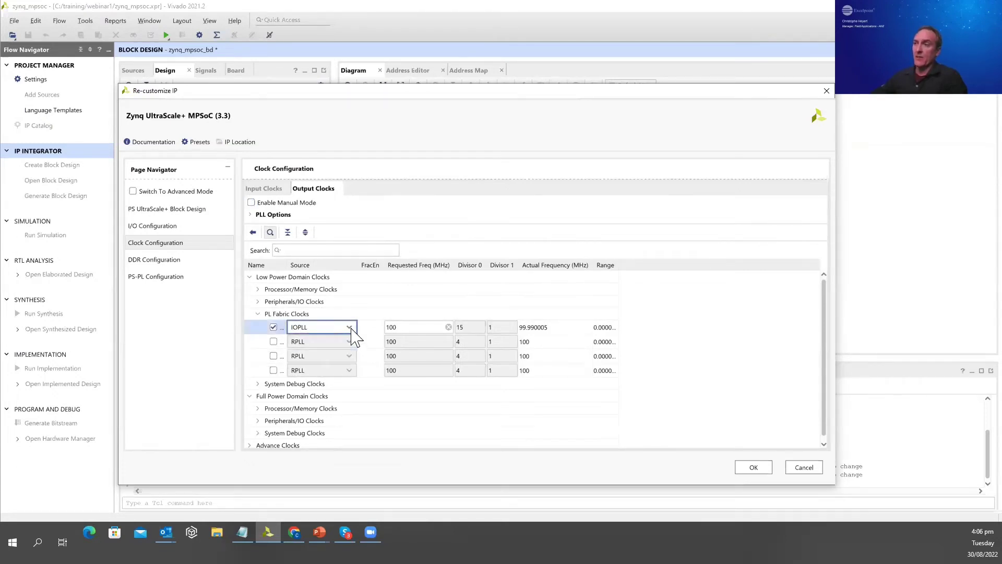
{"action": "left_click", "coordinate": [352, 328]}
{"action": "left_click", "coordinate": [298, 369]}
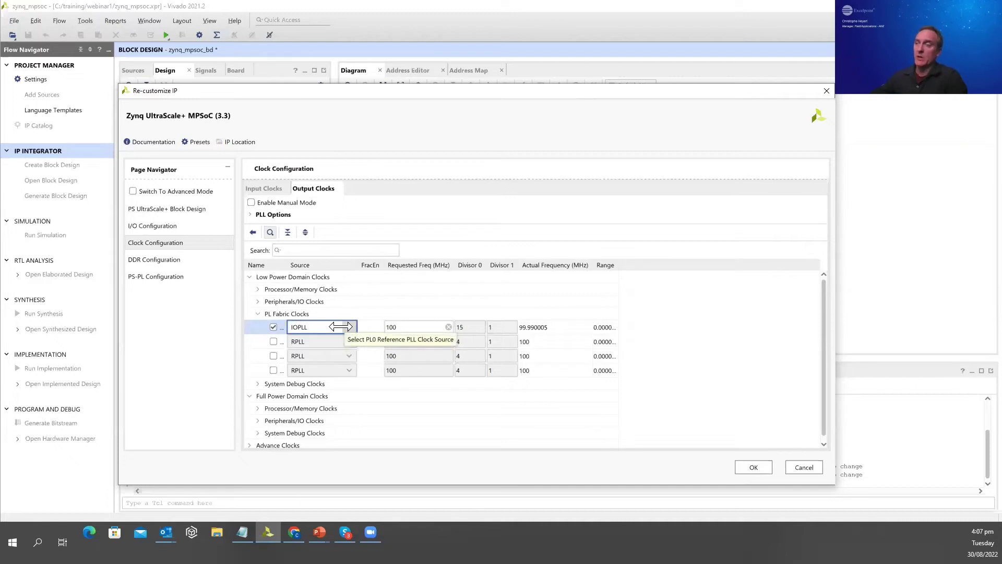
Step: Recheck the input reference clock and the PL fabric clock source, and show the DDR Configuration page
{"action": "left_click", "coordinate": [264, 188]}
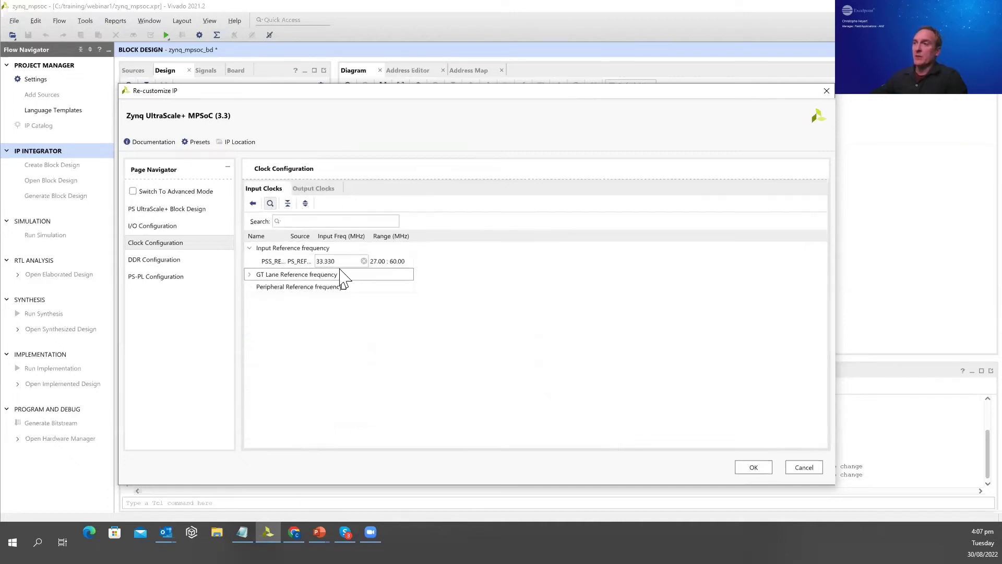
{"action": "left_click", "coordinate": [316, 189]}
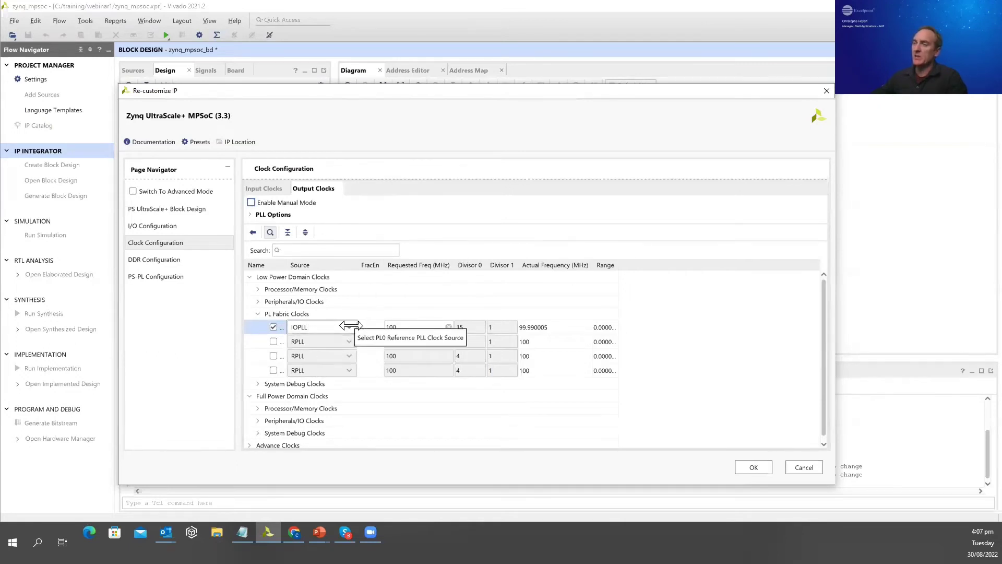
{"action": "left_click", "coordinate": [142, 277]}
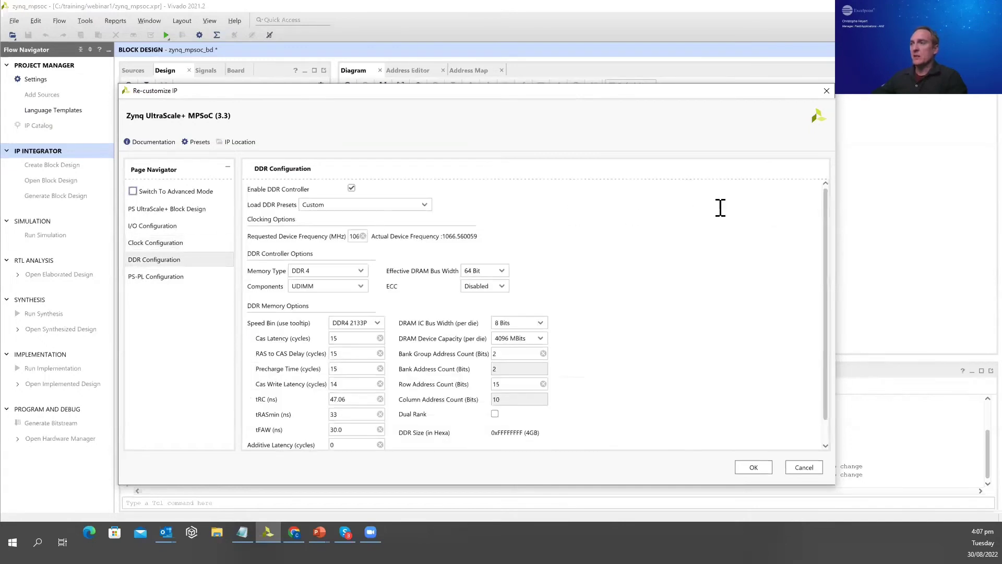
Step: Show the PS-PL Configuration page, expand its General interrupt options, and reposition the dialog
{"action": "left_click", "coordinate": [139, 274]}
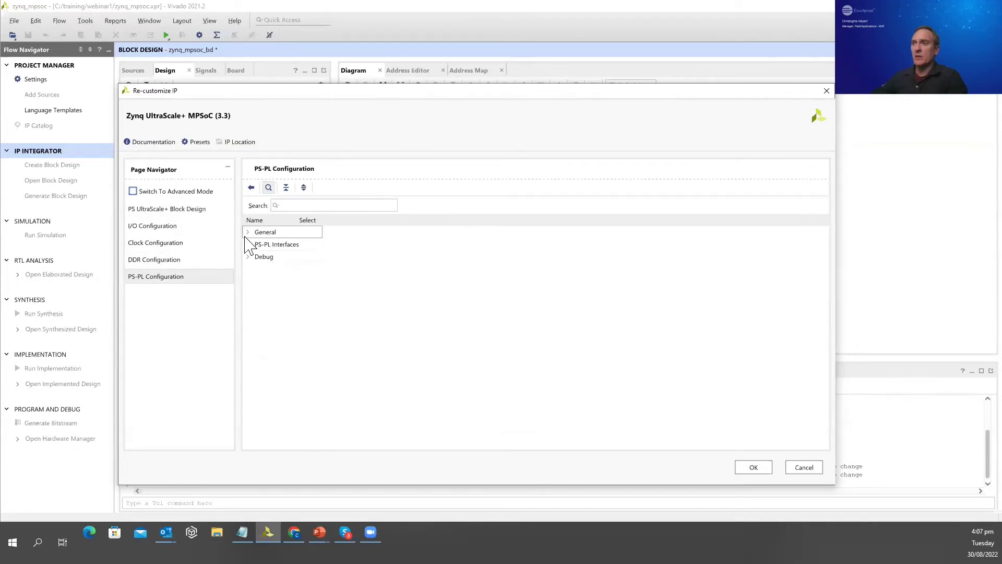
{"action": "left_click", "coordinate": [247, 231]}
{"action": "left_click", "coordinate": [256, 244]}
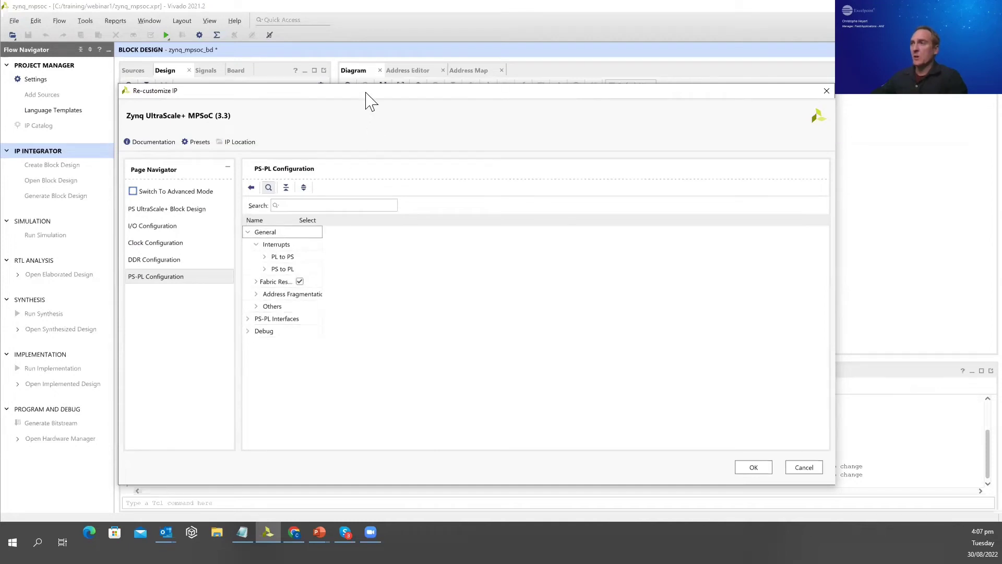
{"action": "left_click_drag", "start_coordinate": [367, 94], "coordinate": [402, 67]}
Step: Expand the master and slave PS-PL interfaces, narrow the dialog to reveal the diagram, and widen the Name column to fit
{"action": "left_click", "coordinate": [282, 291]}
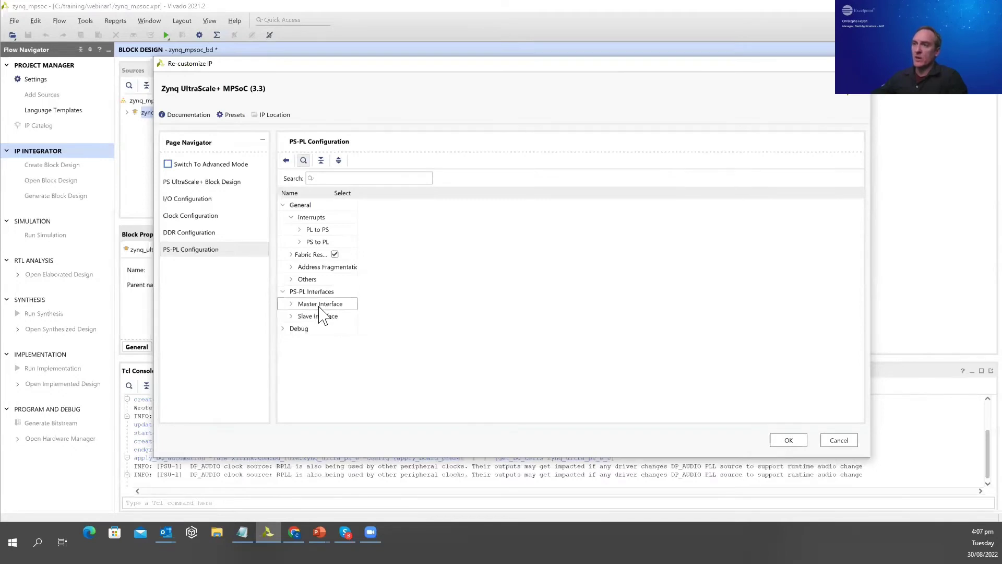
{"action": "left_click", "coordinate": [290, 304]}
{"action": "left_click", "coordinate": [292, 354]}
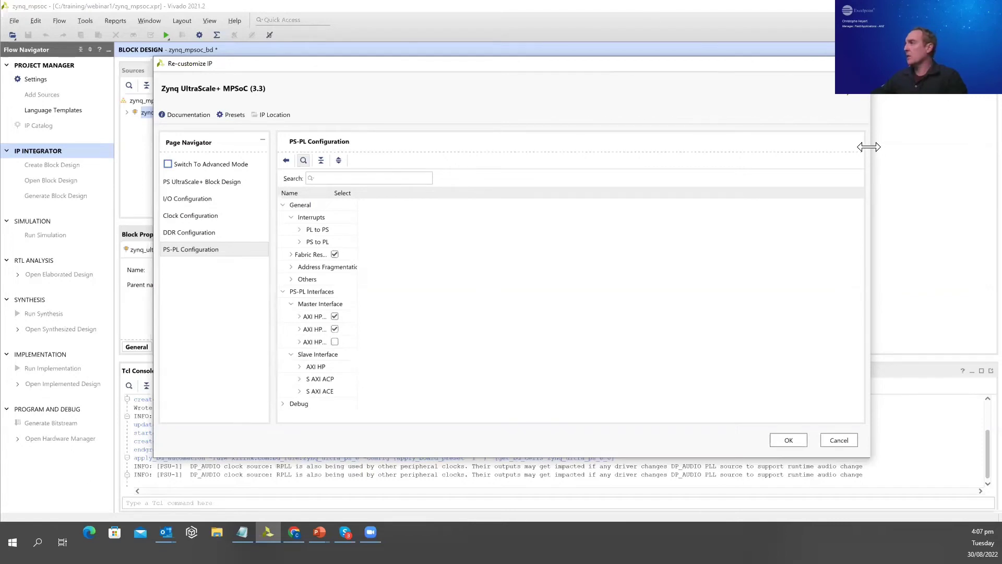
{"action": "left_click_drag", "start_coordinate": [868, 147], "coordinate": [786, 192]}
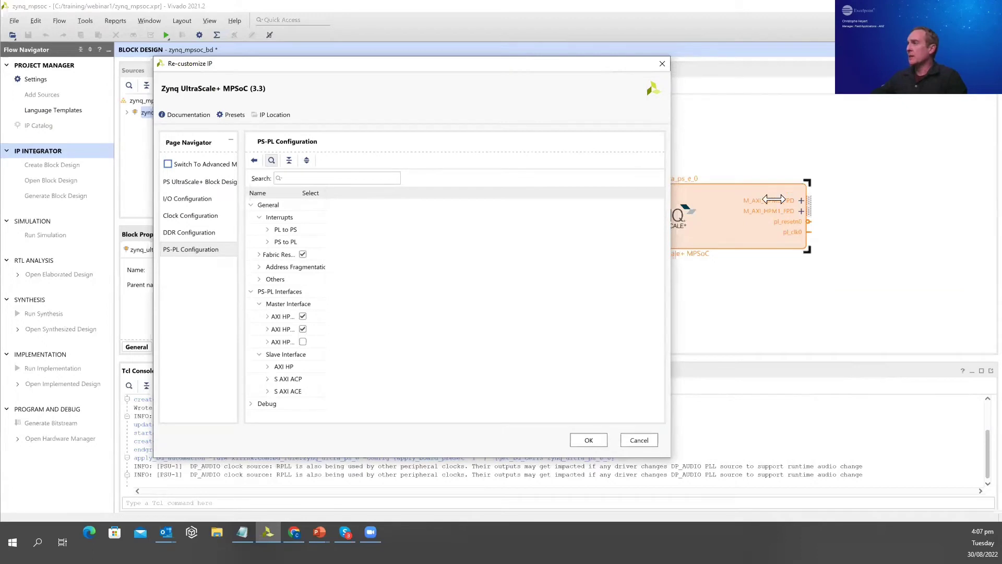
{"action": "double_click", "coordinate": [300, 198]}
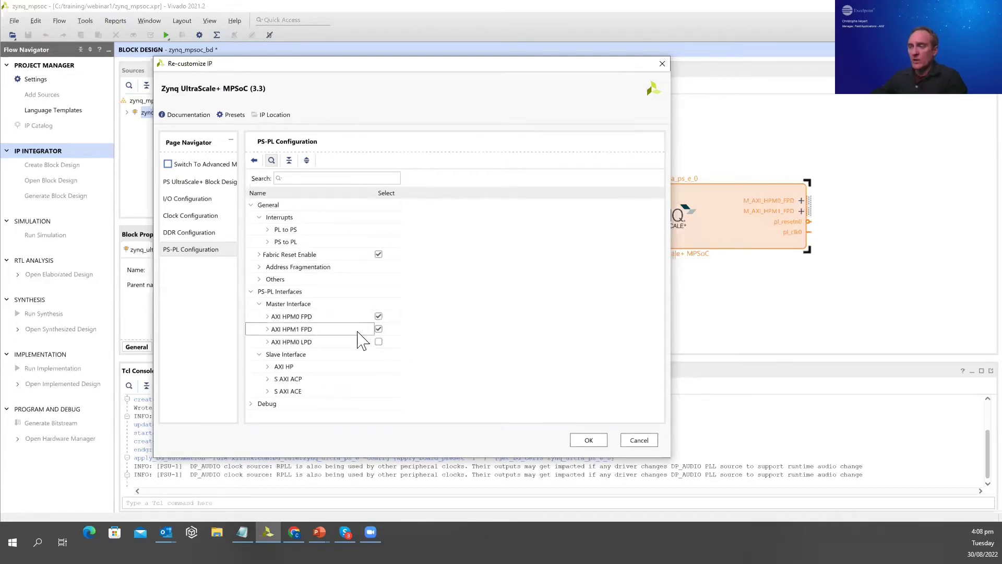
Step: Disable the AXI HPM1 FPD master interface and set the AXI HPM0 FPD data width to 32
{"action": "left_click", "coordinate": [383, 329]}
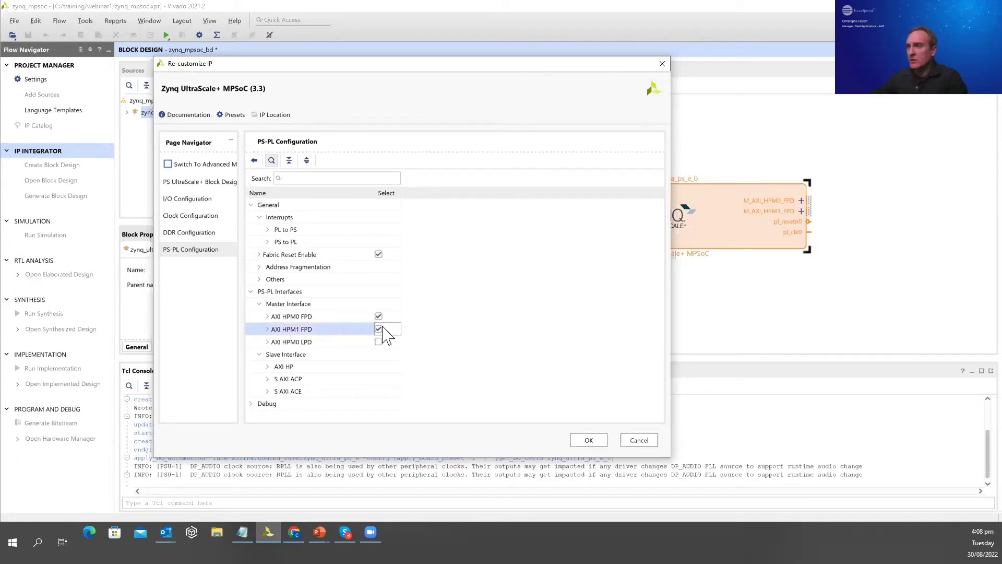
{"action": "left_click", "coordinate": [379, 329]}
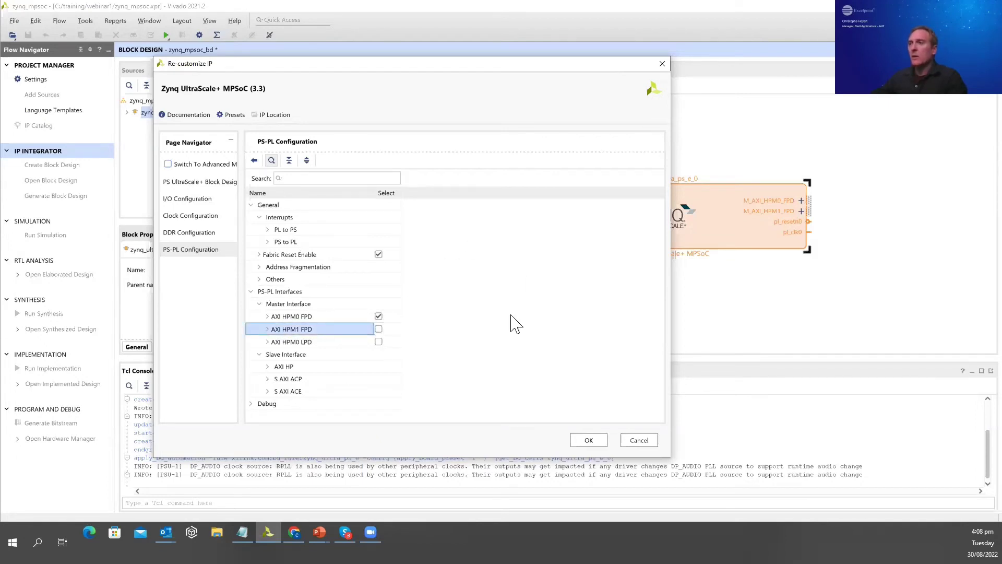
{"action": "left_click", "coordinate": [267, 316]}
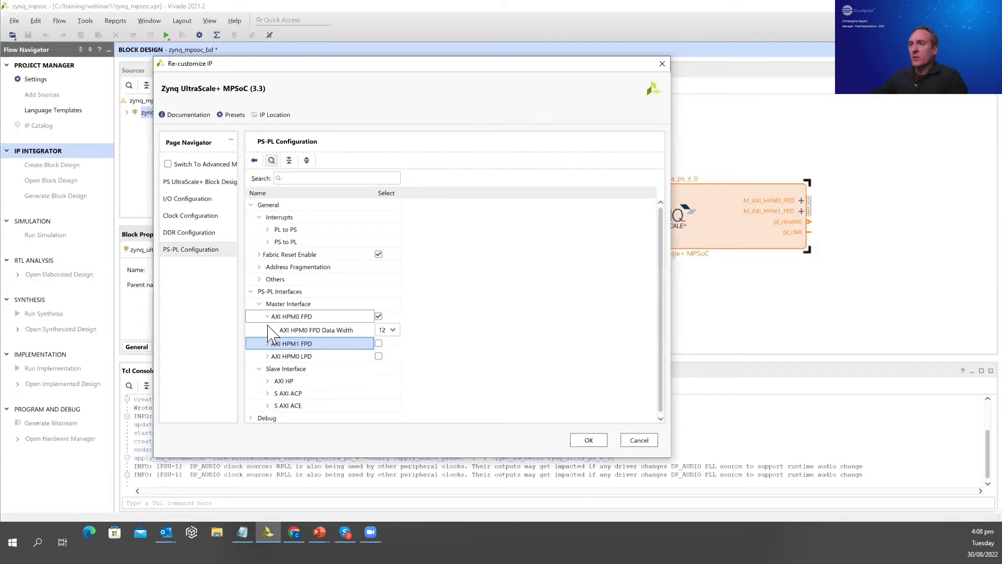
{"action": "left_click_drag", "start_coordinate": [400, 195], "coordinate": [459, 196]}
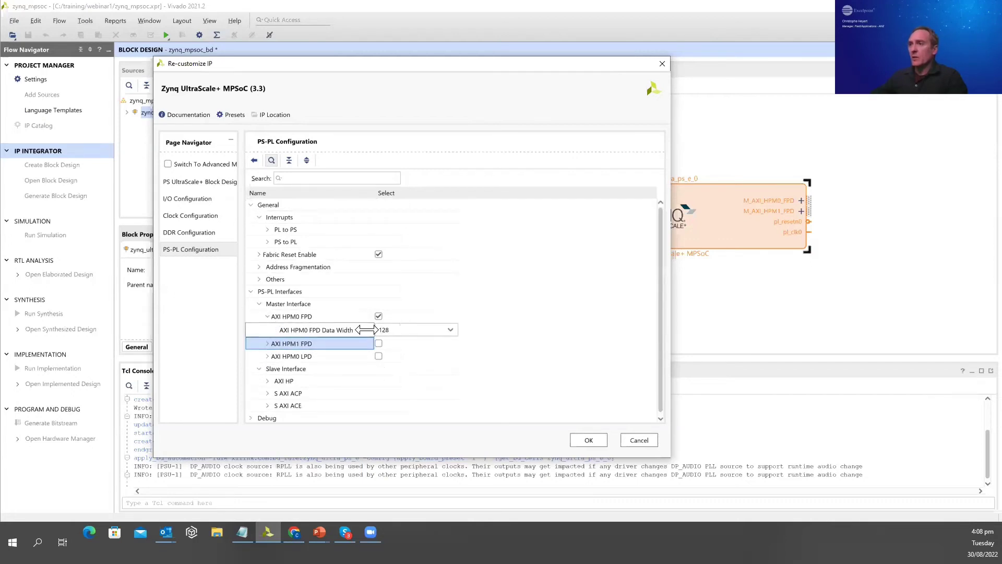
{"action": "left_click", "coordinate": [452, 330]}
{"action": "left_click", "coordinate": [380, 368]}
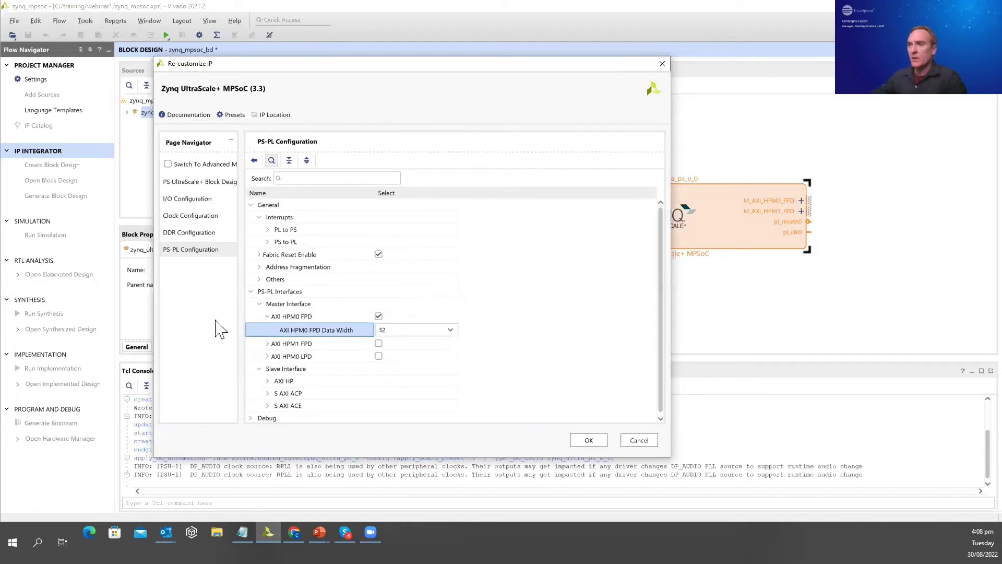
Step: Review the AXI HP slave interfaces, leave them all disabled, and apply the MPSoC configuration
{"action": "left_click", "coordinate": [268, 382]}
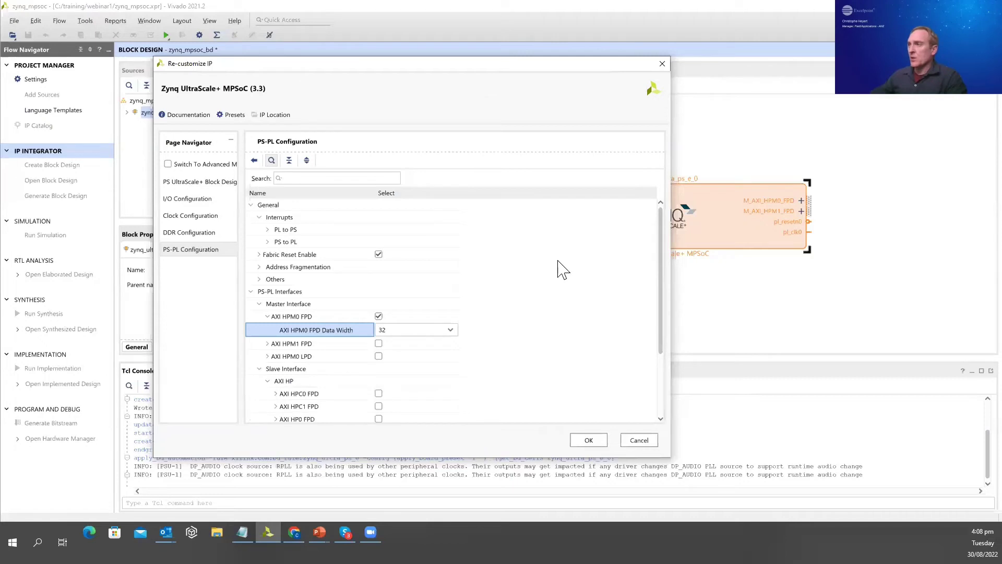
{"action": "scroll", "coordinate": [559, 269], "scroll_direction": "down", "scroll_amount": 3}
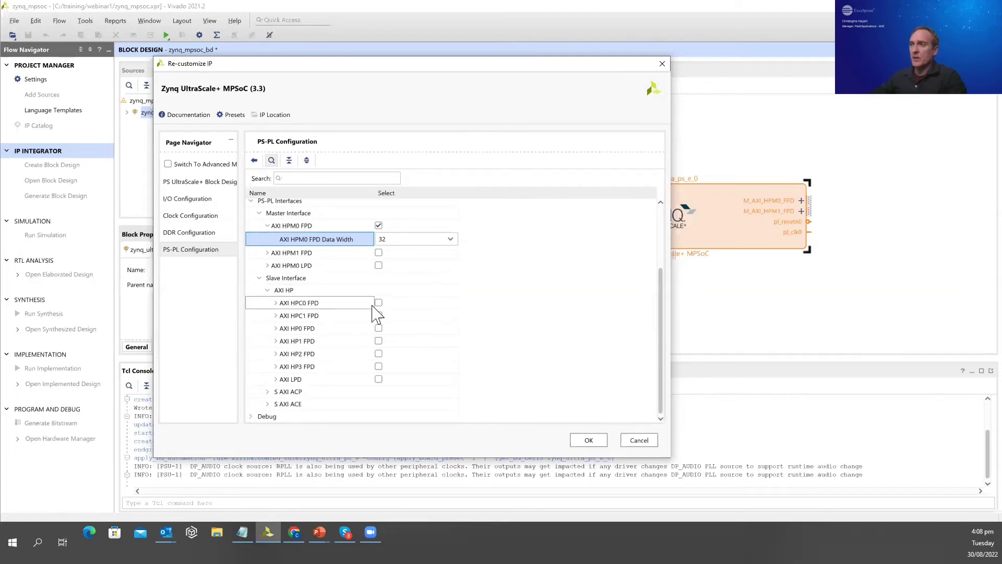
{"action": "left_click", "coordinate": [379, 342]}
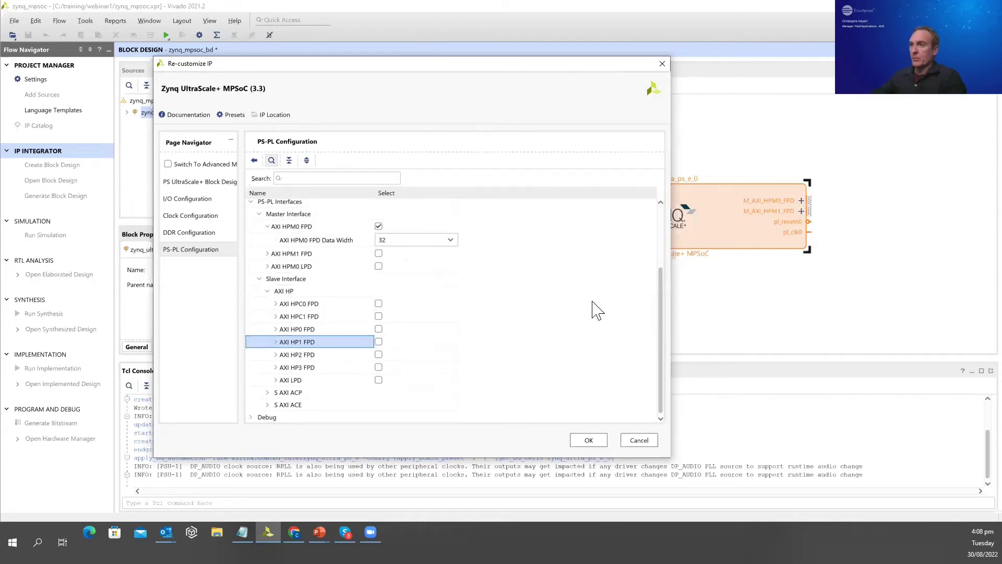
{"action": "scroll", "coordinate": [384, 238], "scroll_direction": "up", "scroll_amount": 2}
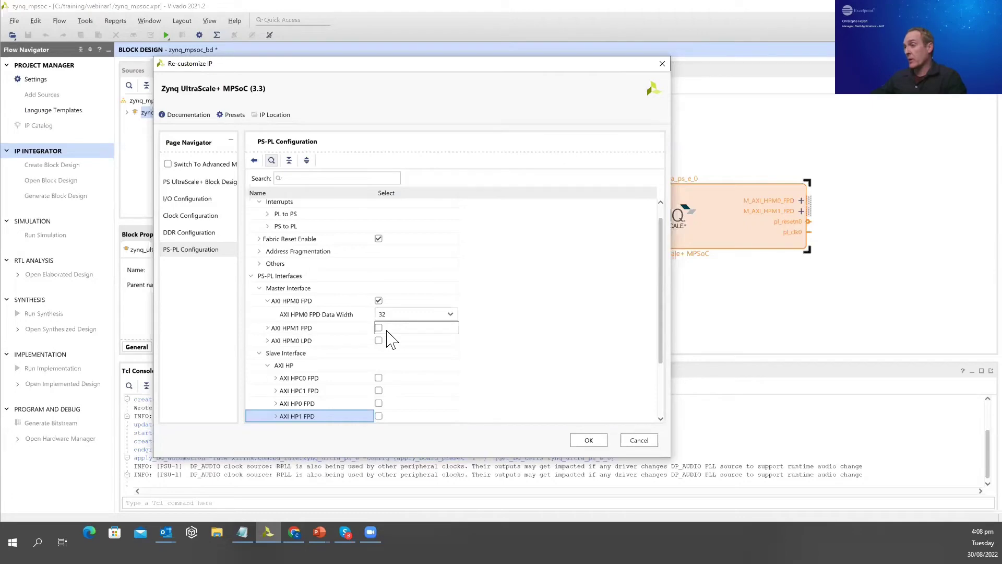
{"action": "left_click", "coordinate": [585, 441]}
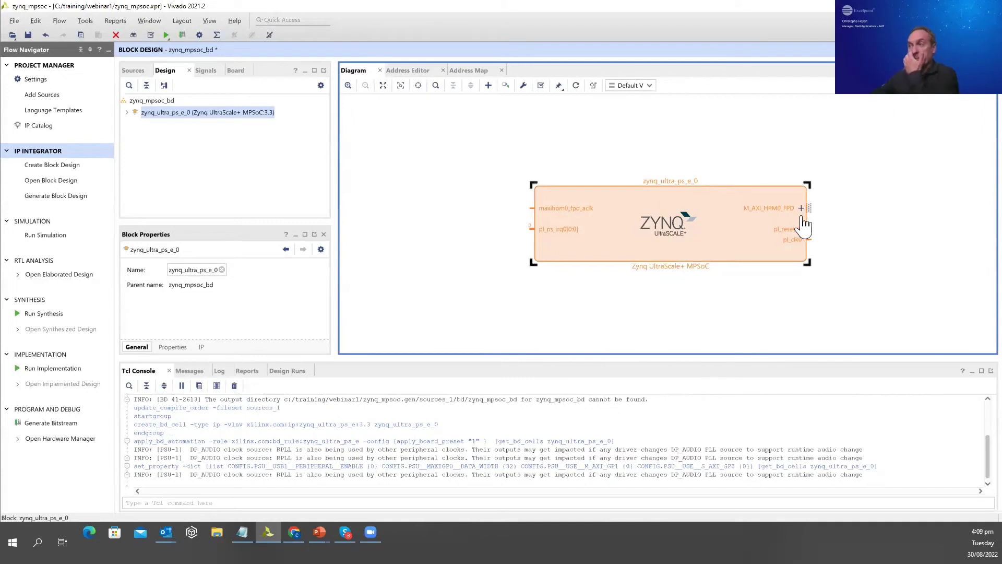
Step: Reopen the MPSoC customization, enlarge the dialog, and examine the low-speed QSPI, NAND and SD memory interfaces under I/O Configuration
{"action": "double_click", "coordinate": [731, 228]}
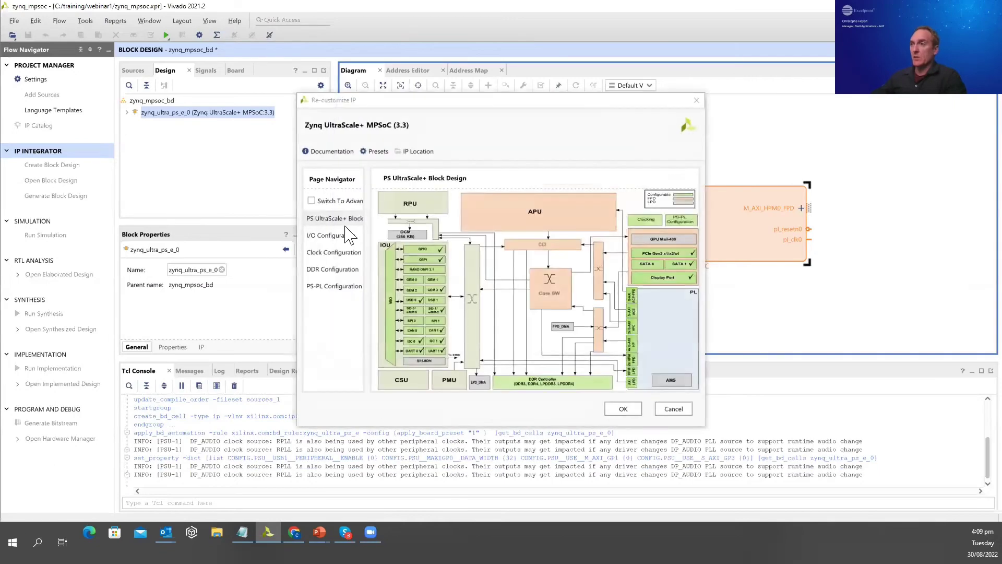
{"action": "left_click_drag", "start_coordinate": [295, 425], "coordinate": [135, 490]}
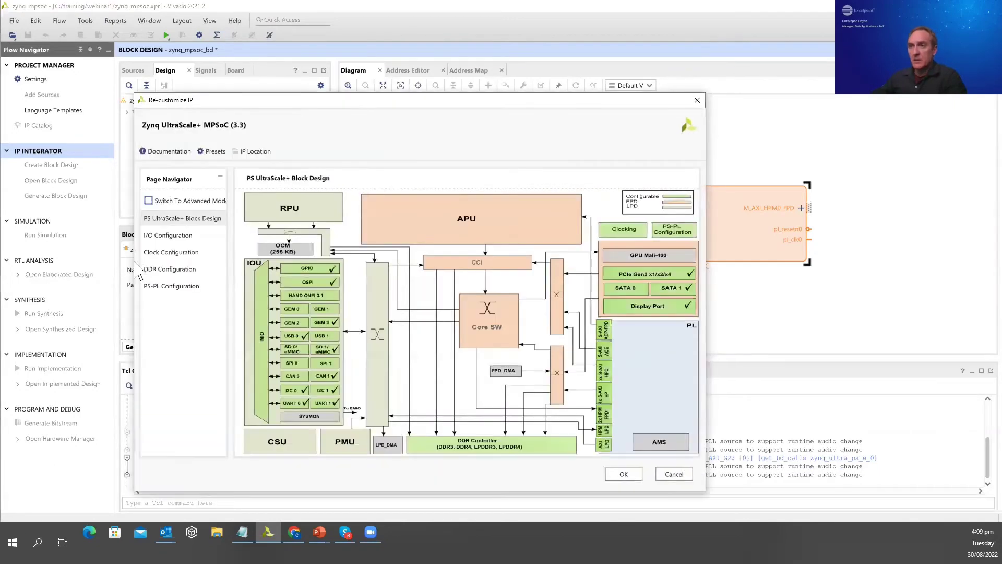
{"action": "left_click", "coordinate": [201, 234]}
{"action": "left_click", "coordinate": [241, 296]}
{"action": "left_click", "coordinate": [248, 308]}
{"action": "left_click", "coordinate": [257, 347]}
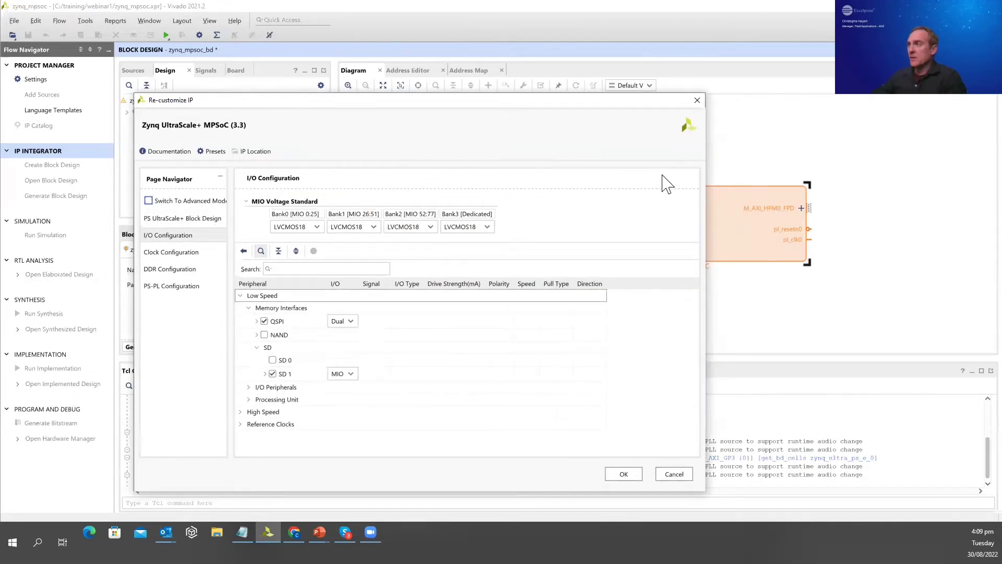
{"action": "left_click_drag", "start_coordinate": [700, 193], "coordinate": [772, 194]}
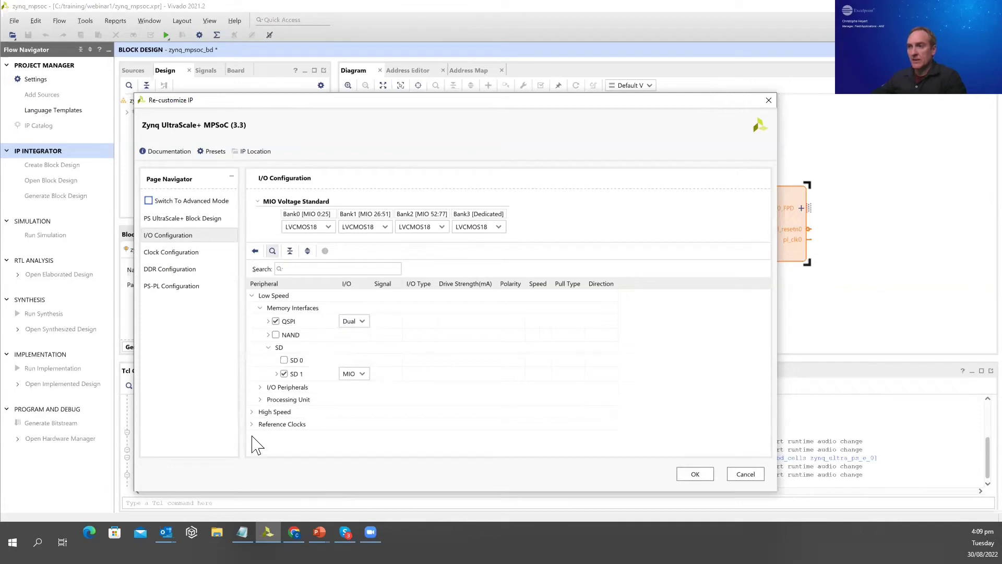
Step: Examine the high-speed GEM entries and the UART entry under I/O Peripherals, and accept the customization dialog
{"action": "left_click", "coordinate": [252, 412]}
{"action": "left_click", "coordinate": [260, 424]}
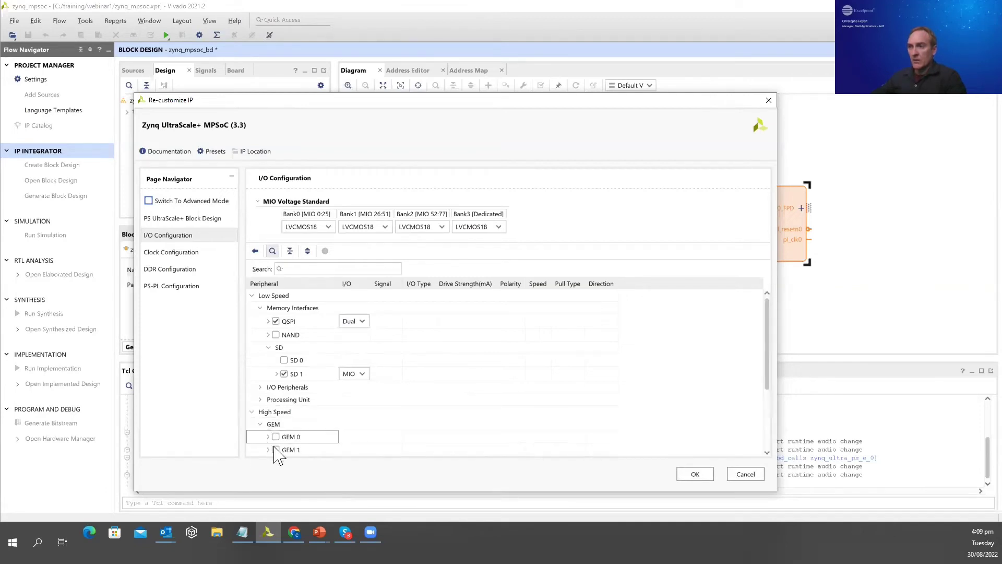
{"action": "scroll", "coordinate": [282, 449], "scroll_direction": "down", "scroll_amount": 3}
{"action": "scroll", "coordinate": [280, 447], "scroll_direction": "up", "scroll_amount": 2}
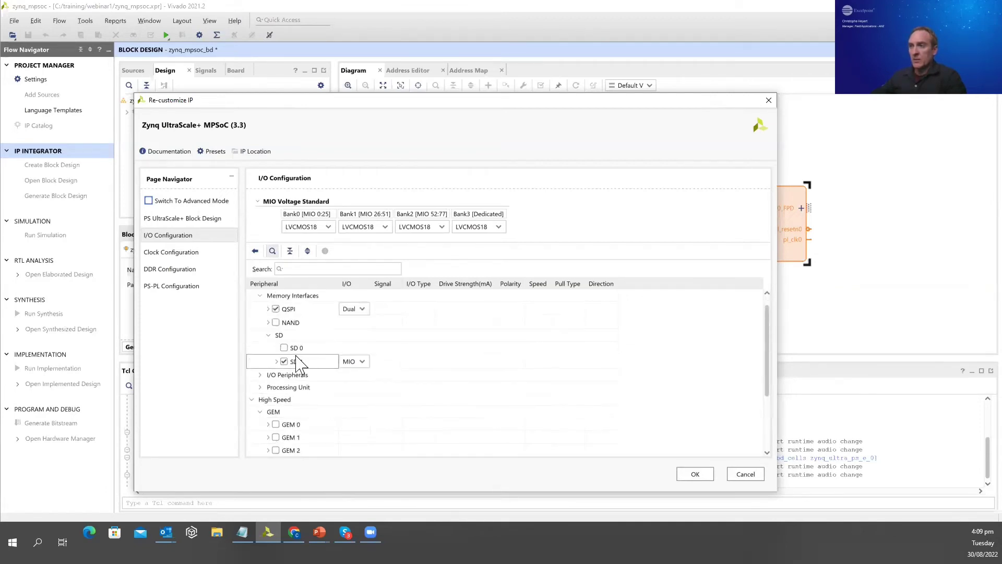
{"action": "left_click", "coordinate": [266, 389]}
{"action": "left_click", "coordinate": [260, 374]}
{"action": "scroll", "coordinate": [284, 415], "scroll_direction": "down", "scroll_amount": 2}
{"action": "left_click", "coordinate": [267, 385]}
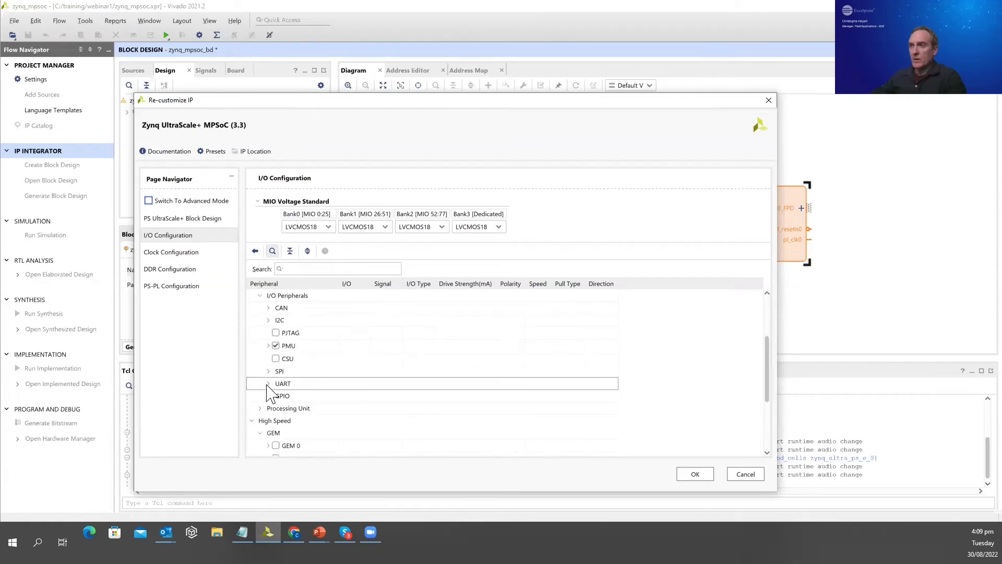
{"action": "left_click", "coordinate": [268, 385]}
{"action": "left_click", "coordinate": [695, 473]}
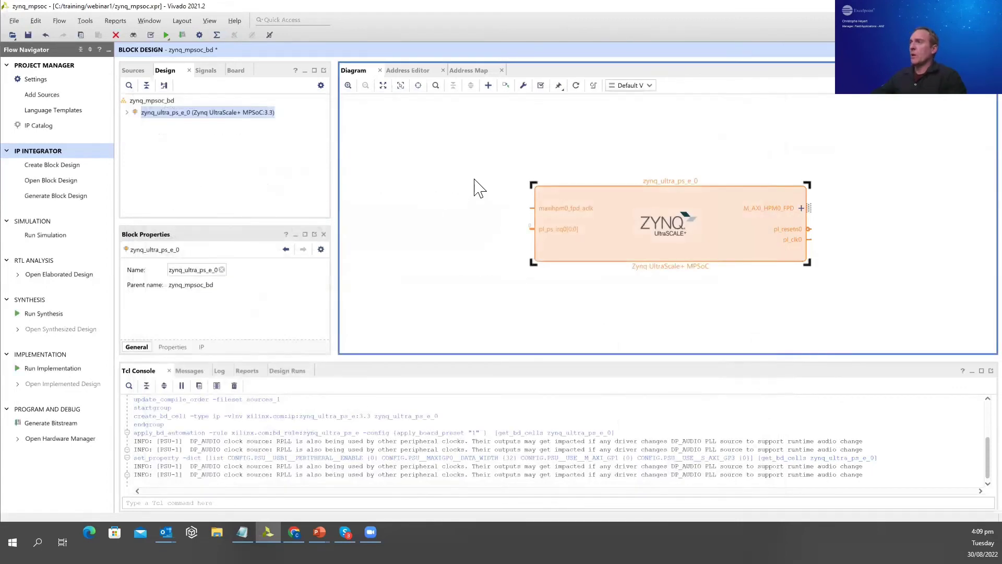
{"action": "scroll", "coordinate": [475, 188], "scroll_direction": "down", "scroll_amount": 1}
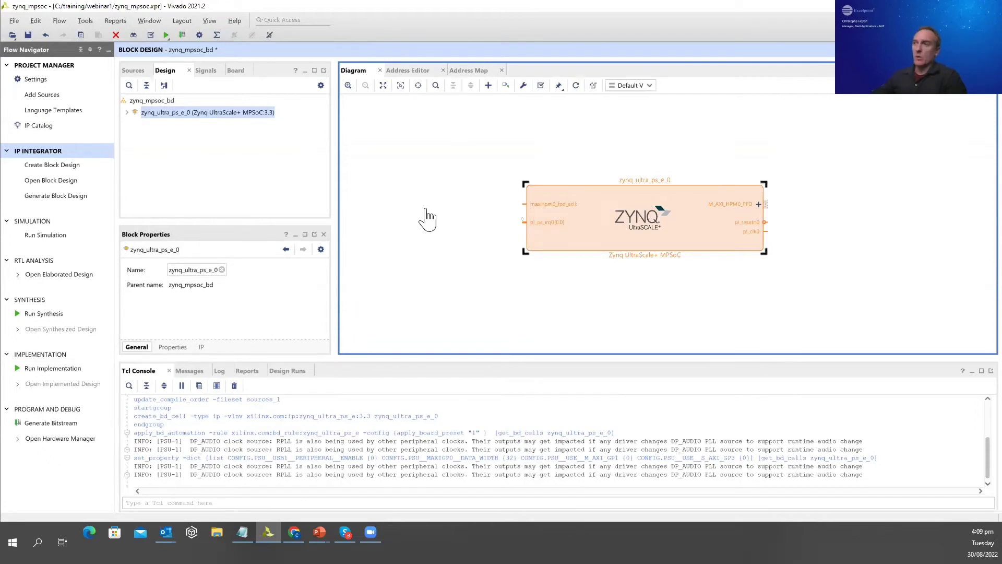
{"action": "left_click", "coordinate": [458, 155]}
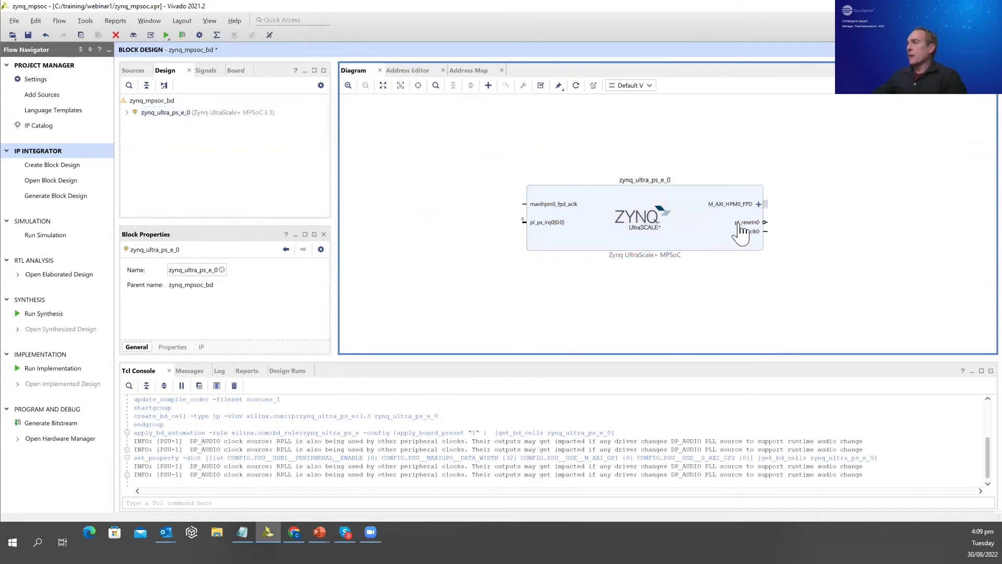
{"action": "right_click", "coordinate": [412, 184]}
{"action": "left_click", "coordinate": [444, 272]}
{"action": "key", "text": "Escape"}
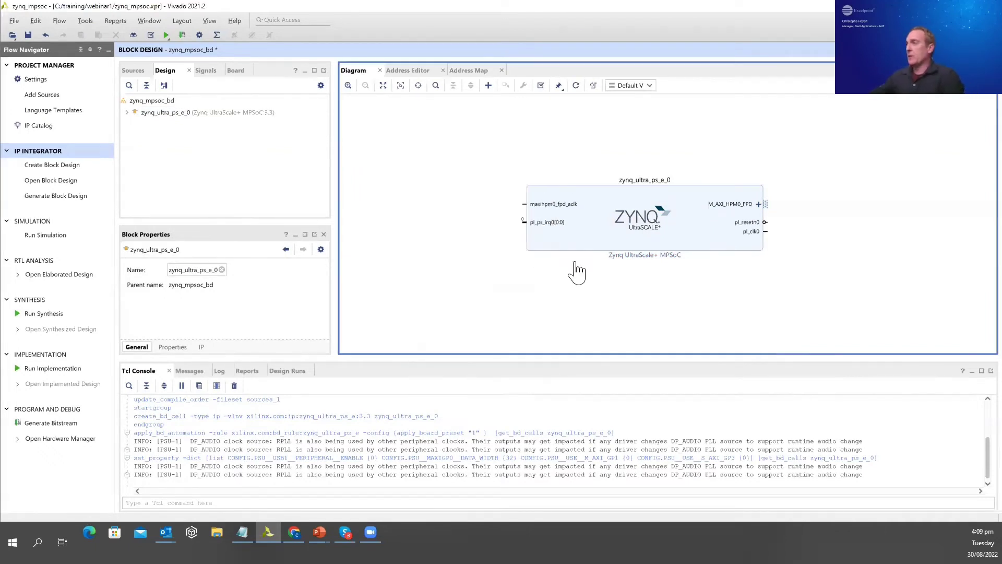
Step: Add an AXI GPIO IP block to the block design
{"action": "right_click", "coordinate": [420, 195]}
{"action": "left_click", "coordinate": [450, 281]}
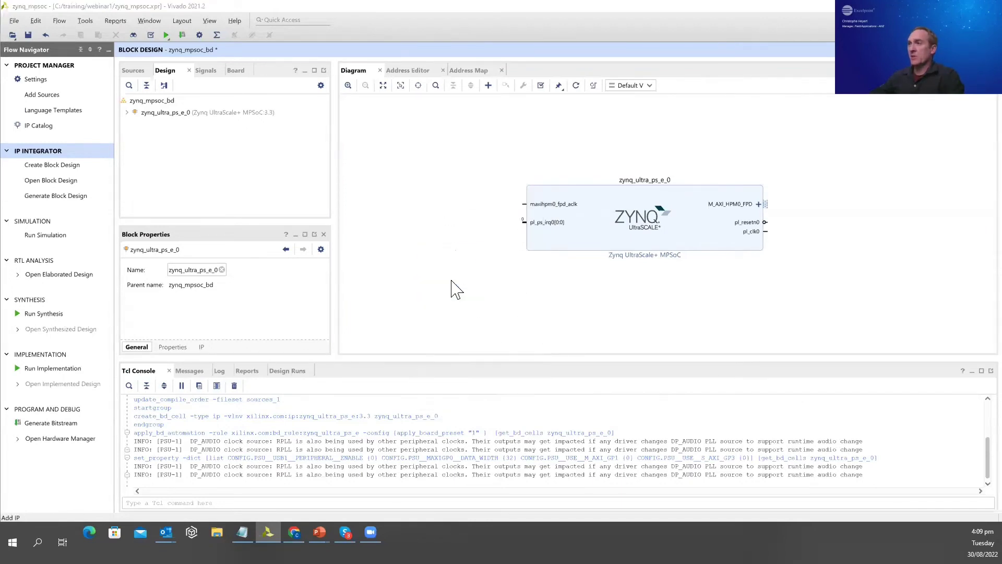
{"action": "type", "text": "axi gpio"}
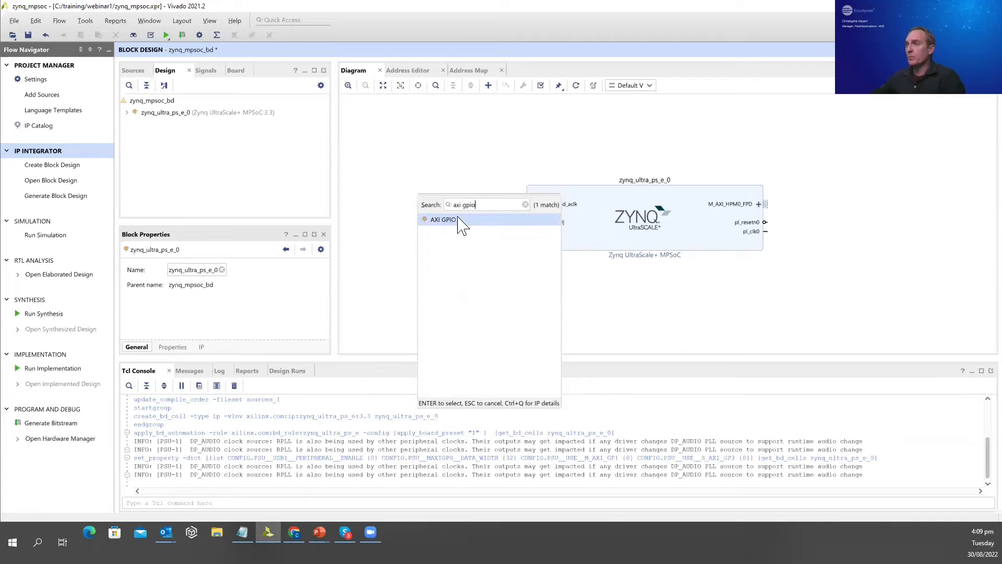
{"action": "double_click", "coordinate": [449, 220]}
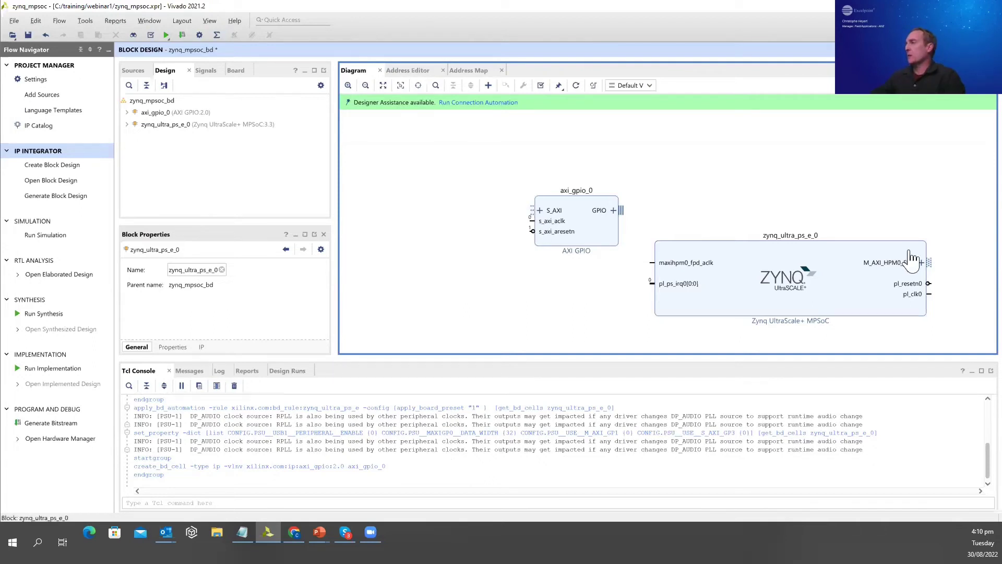
Step: Add a second AXI GPIO IP block to the diagram
{"action": "right_click", "coordinate": [425, 166]}
{"action": "left_click", "coordinate": [454, 261]}
{"action": "type", "text": "axi"}
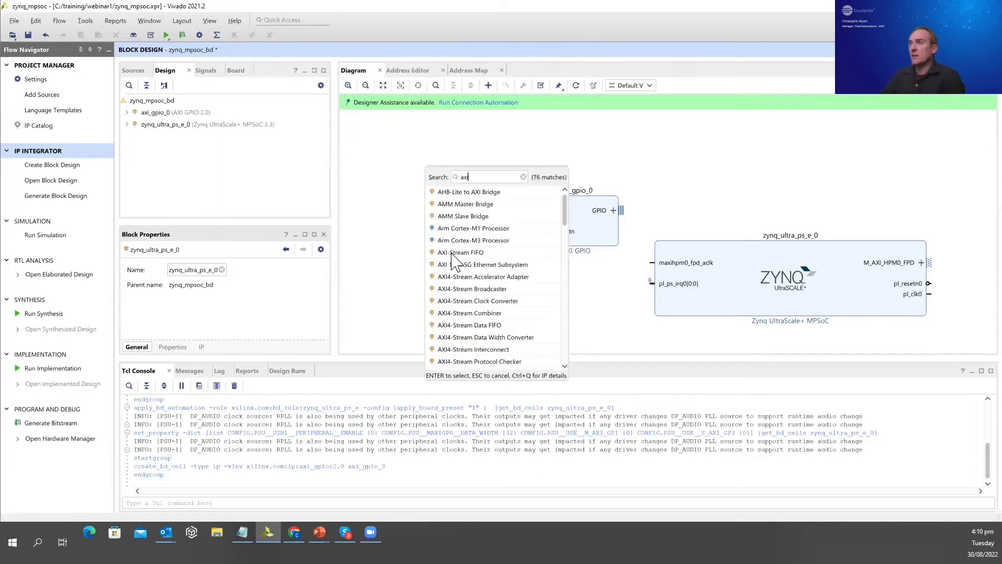
{"action": "type", "text": " gpio"}
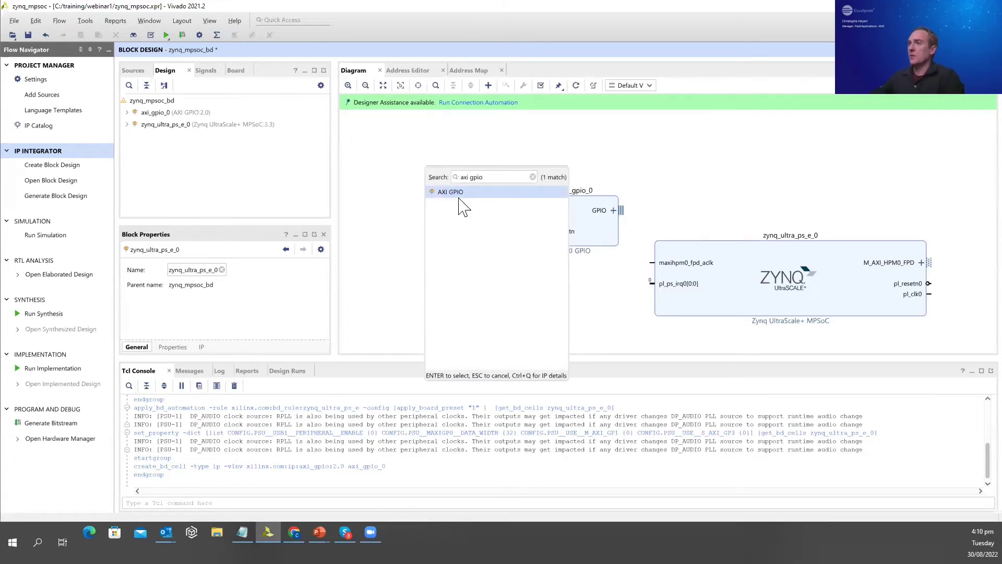
{"action": "key", "text": "Return"}
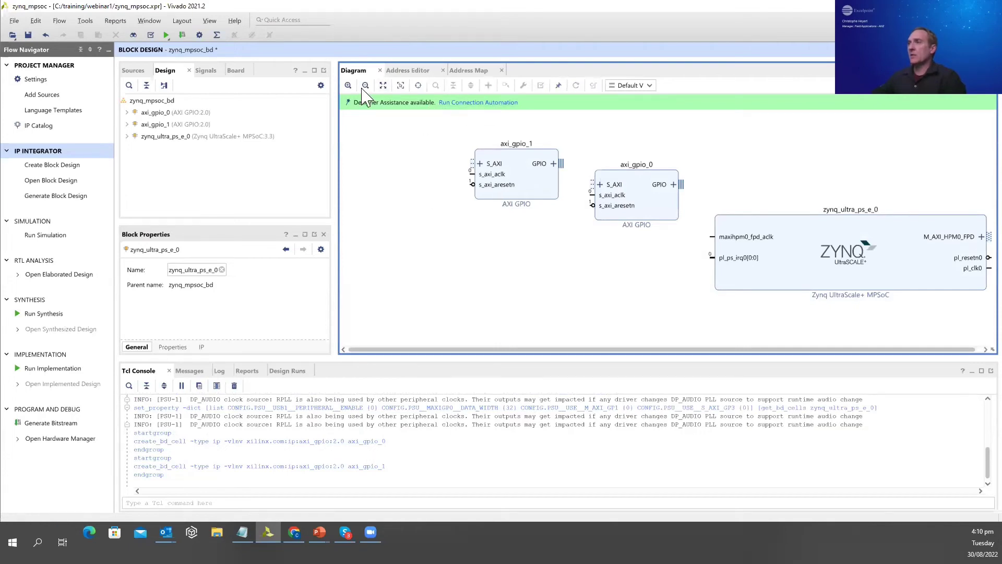
Step: Run connection automation for all interfaces of both AXI GPIO blocks except the GPIO interface of axi_gpio_1
{"action": "left_click", "coordinate": [475, 103]}
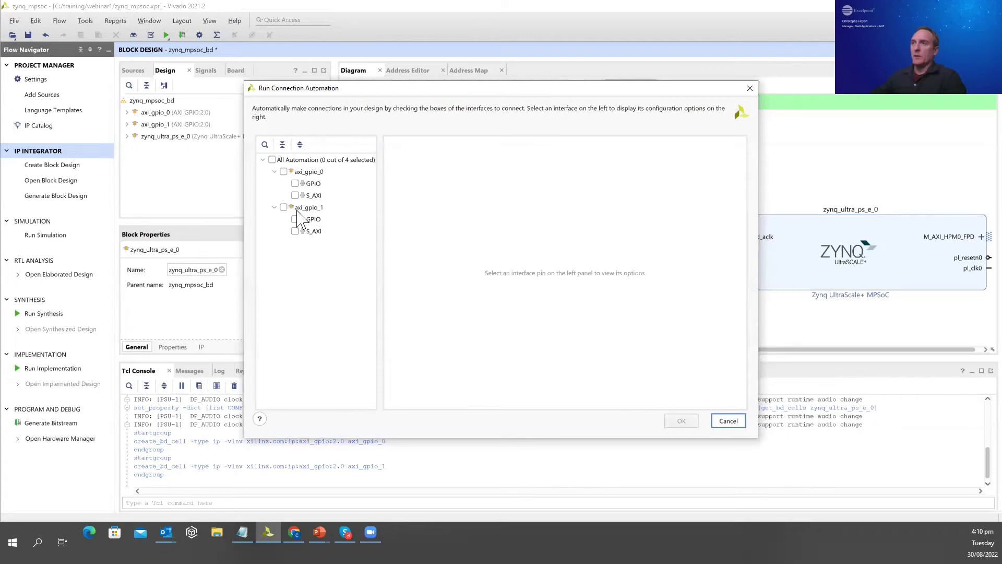
{"action": "left_click", "coordinate": [272, 160]}
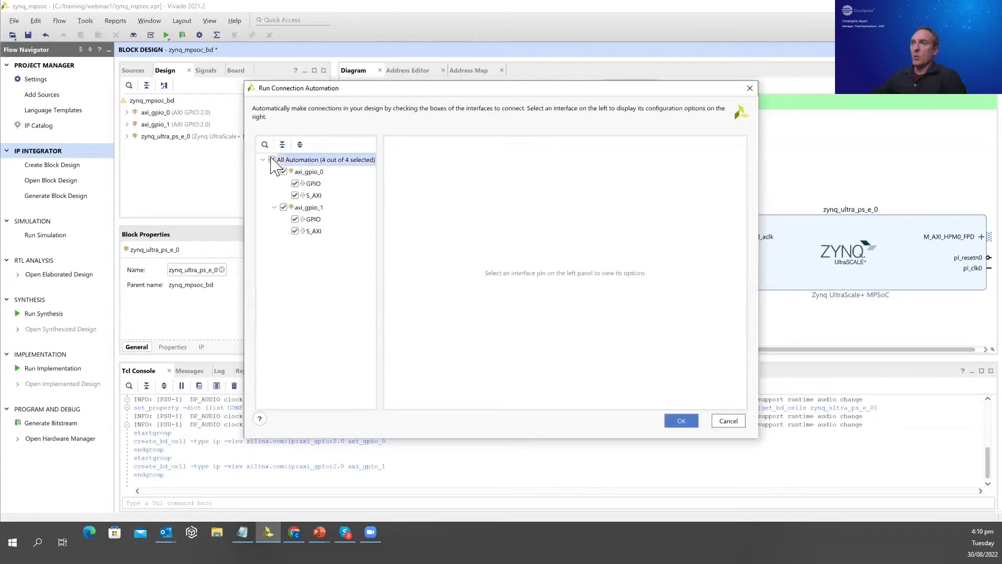
{"action": "left_click", "coordinate": [295, 219]}
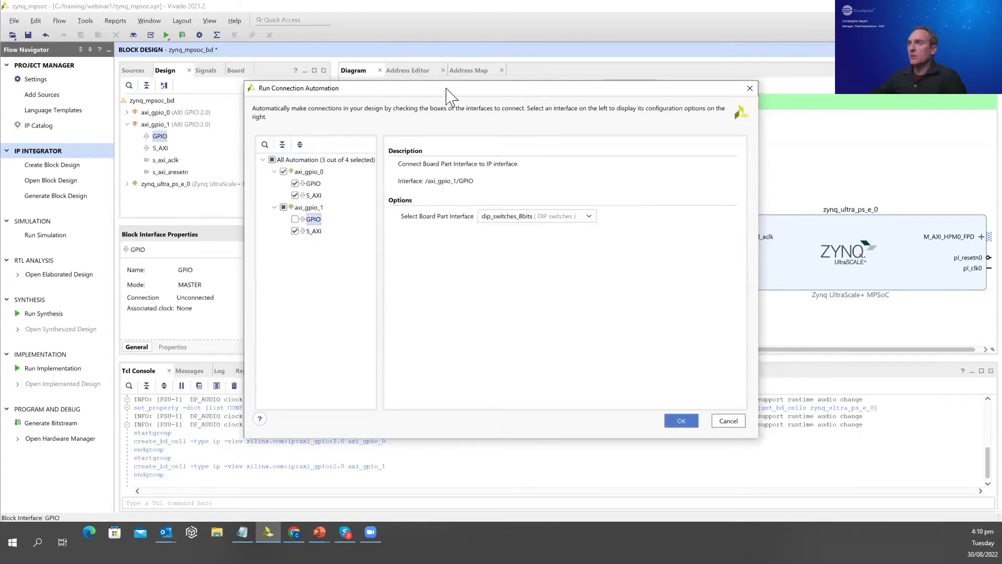
{"action": "left_click_drag", "start_coordinate": [426, 92], "coordinate": [337, 81]}
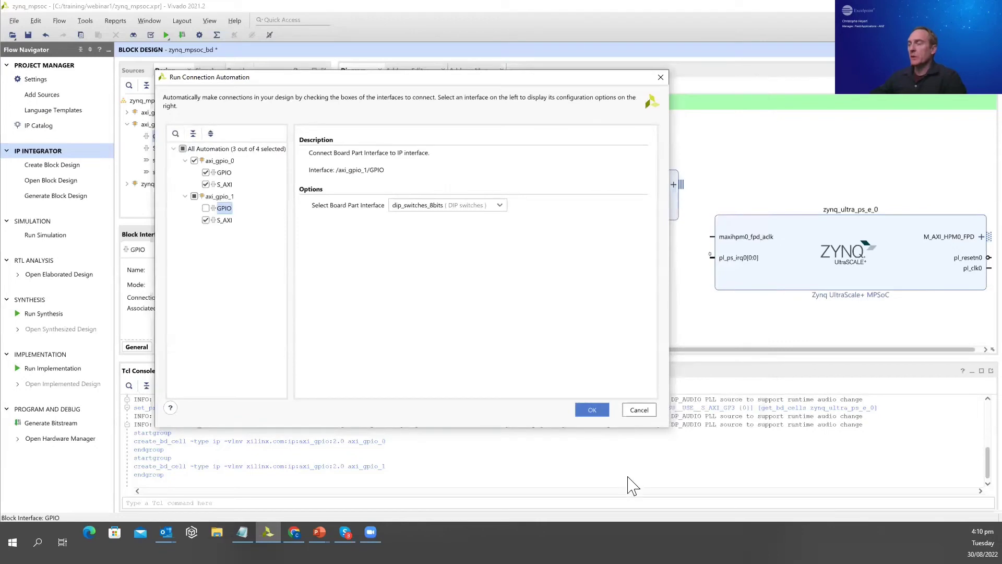
{"action": "left_click", "coordinate": [593, 411]}
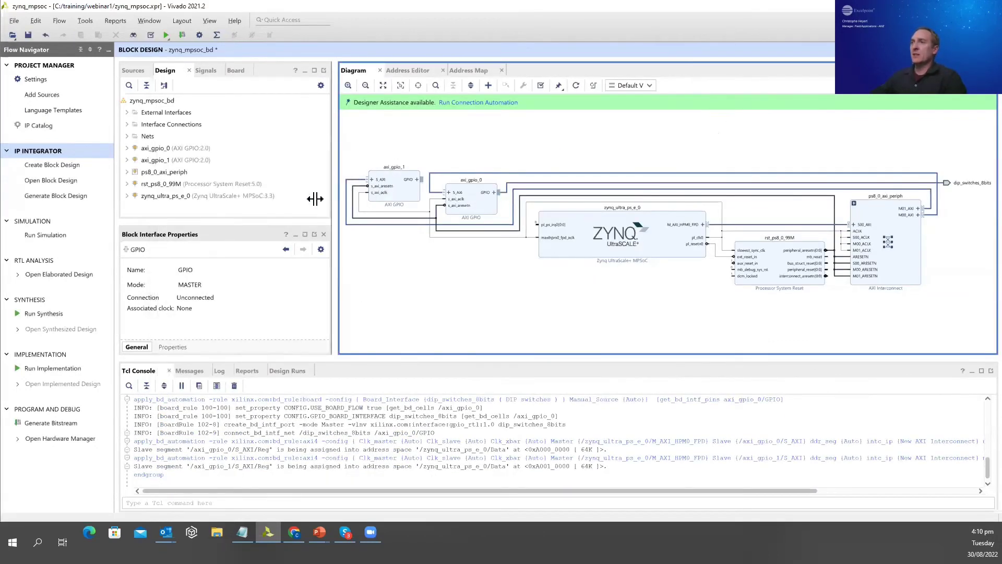
Step: Widen the diagram area and trace the pl_clk0, pl_resetn0 and peripheral_aresetn nets around the Processor System Reset block
{"action": "left_click_drag", "start_coordinate": [335, 192], "coordinate": [286, 202]}
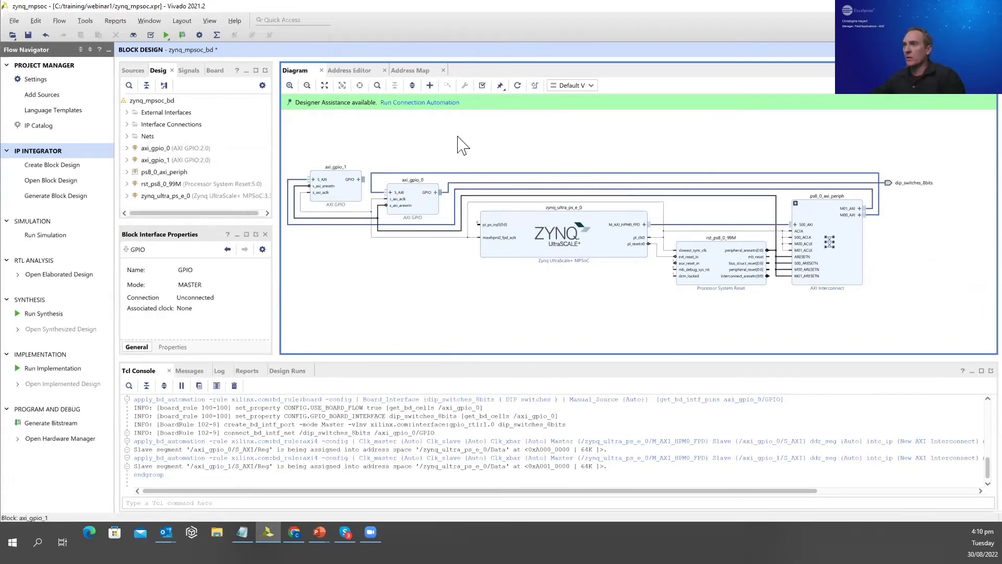
{"action": "left_click", "coordinate": [659, 235]}
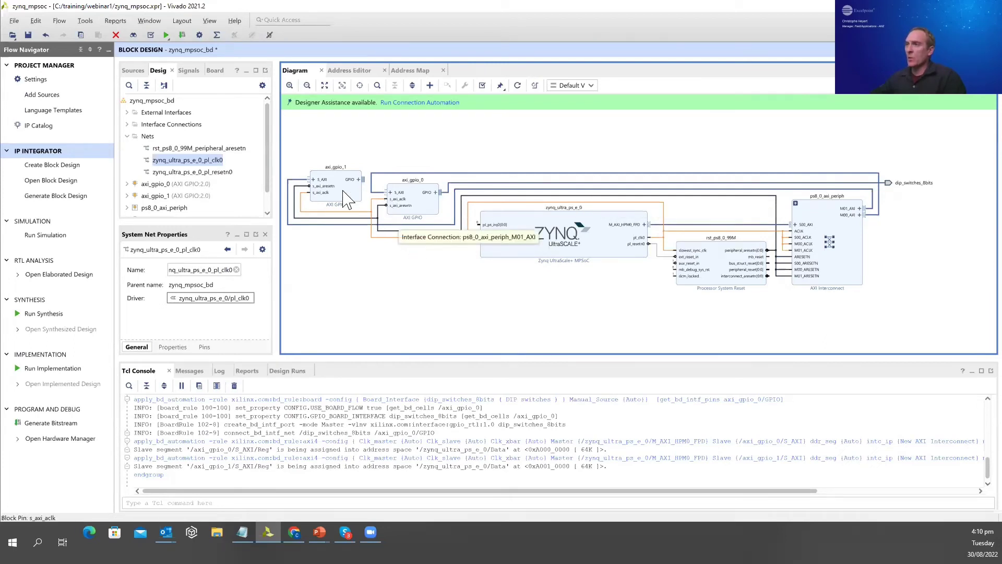
{"action": "left_click", "coordinate": [656, 244]}
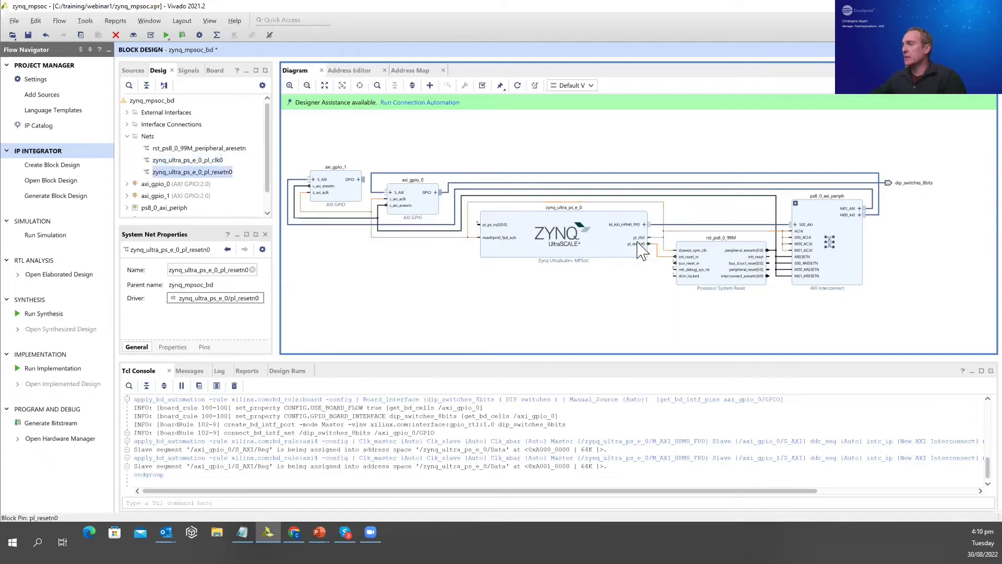
{"action": "left_click", "coordinate": [714, 261]}
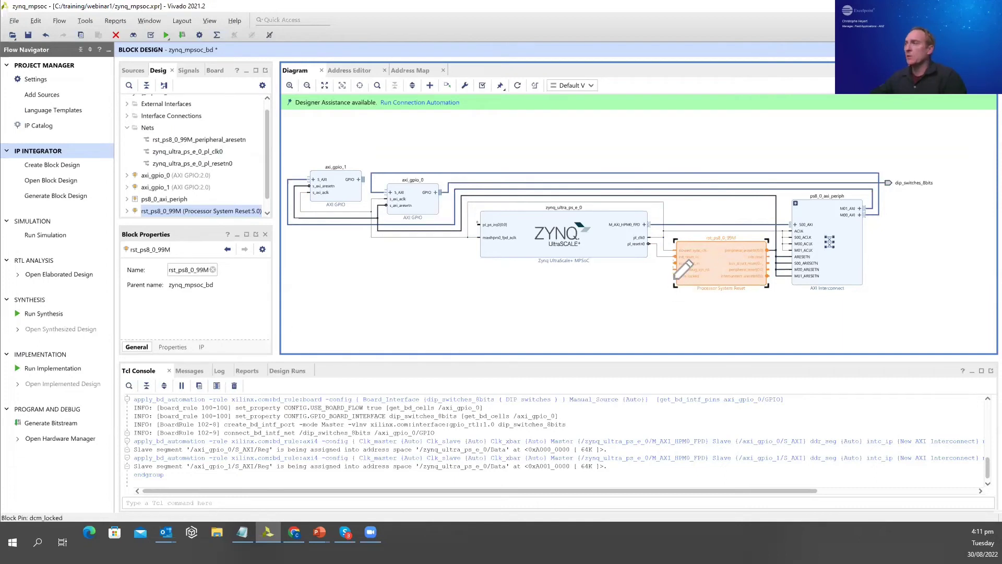
{"action": "left_click", "coordinate": [781, 264]}
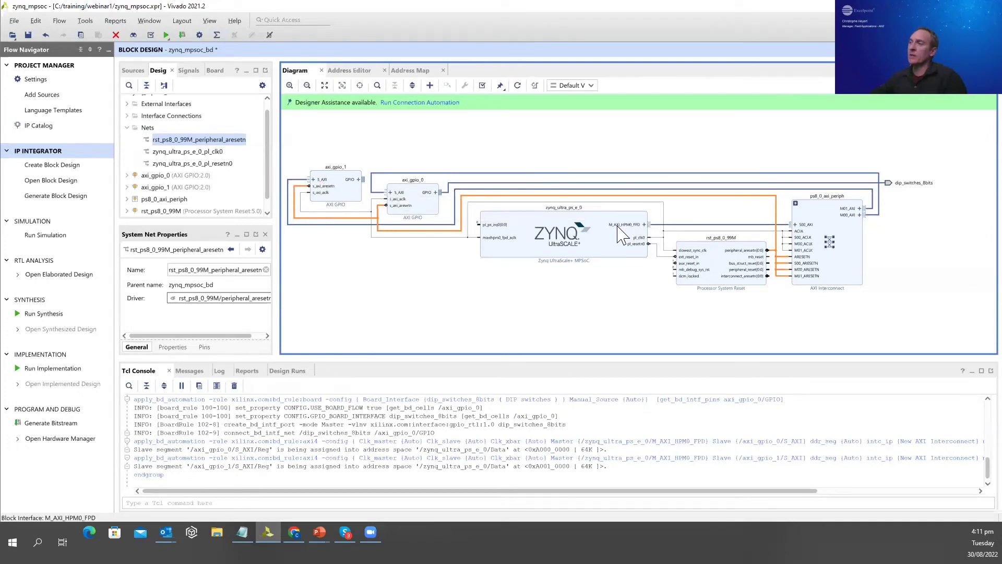
Step: Trace the AXI connections from M_AXI_HPM0_FPD through the AXI Interconnect to both GPIO blocks, and axi_gpio_0's link to the dip_switches_8bits port
{"action": "left_click", "coordinate": [646, 230]}
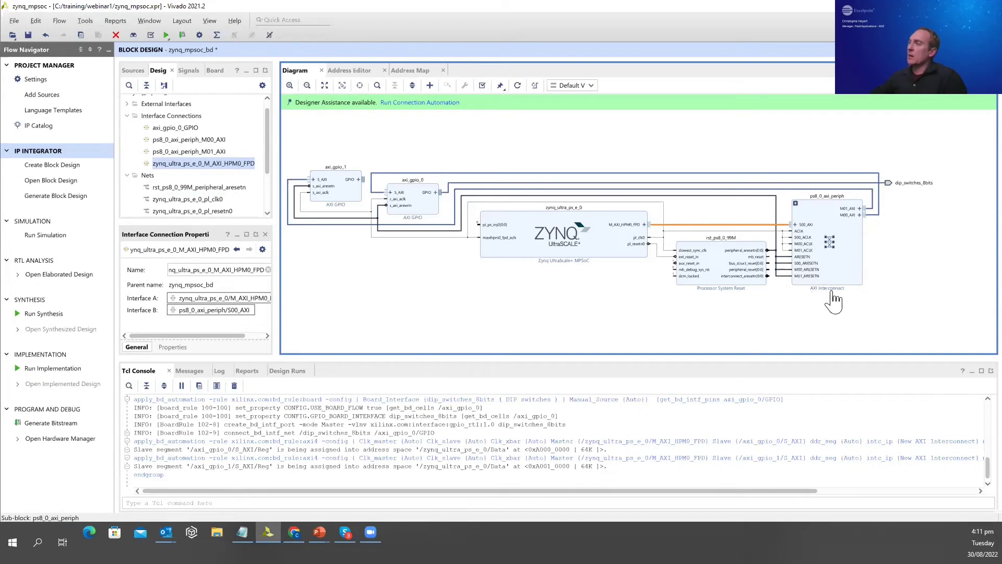
{"action": "left_click", "coordinate": [873, 216]}
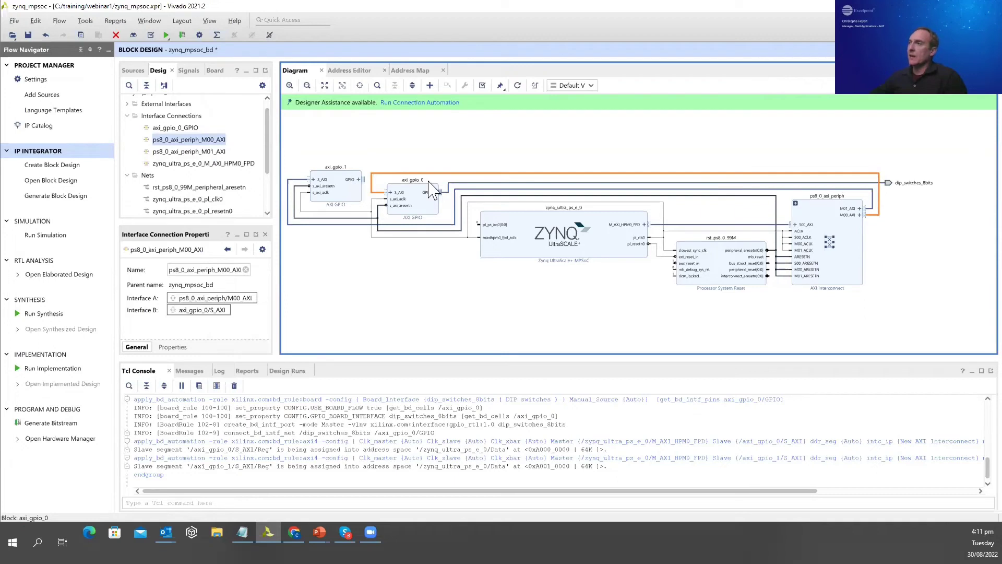
{"action": "left_click", "coordinate": [876, 213]}
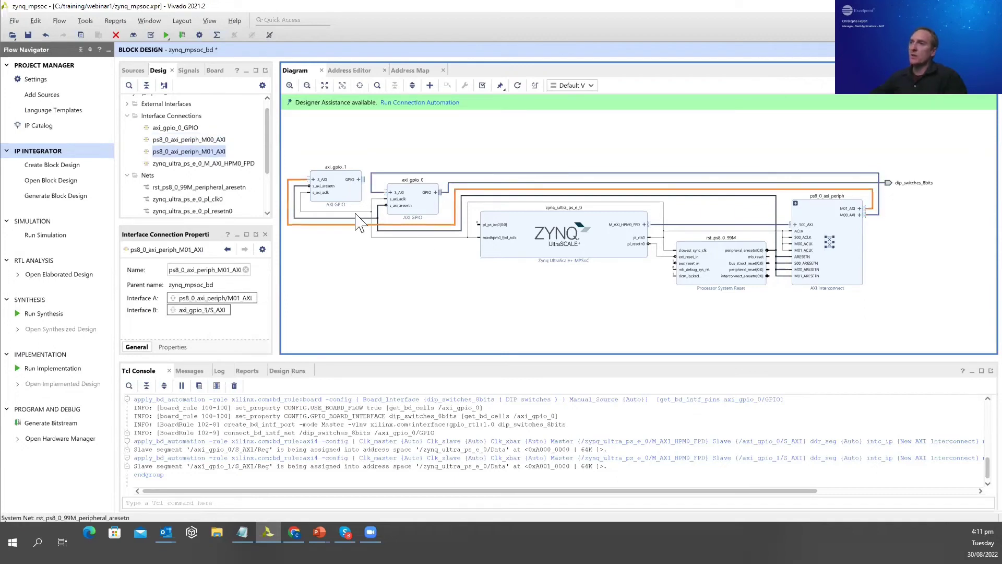
{"action": "left_click", "coordinate": [372, 279]}
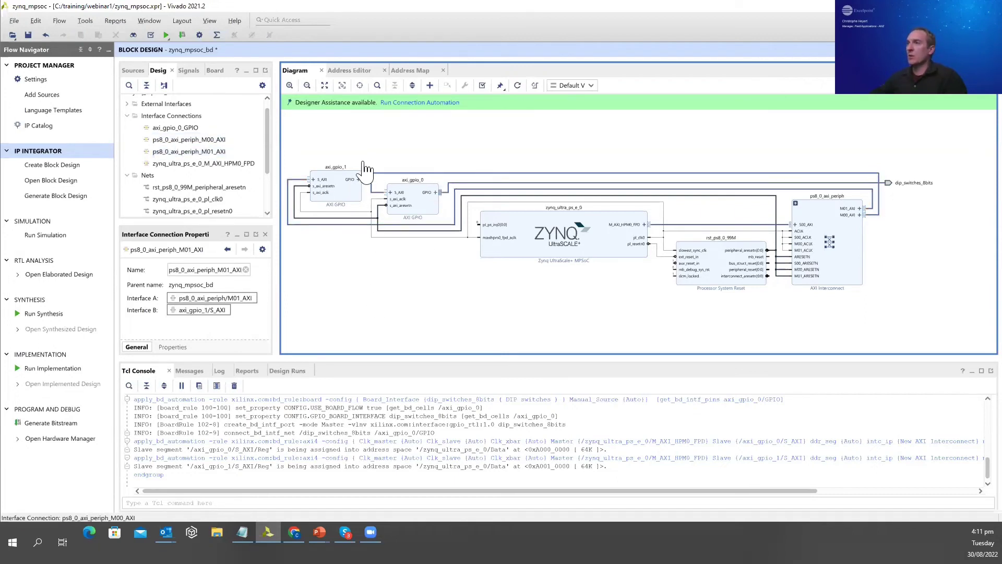
{"action": "left_click", "coordinate": [442, 191]}
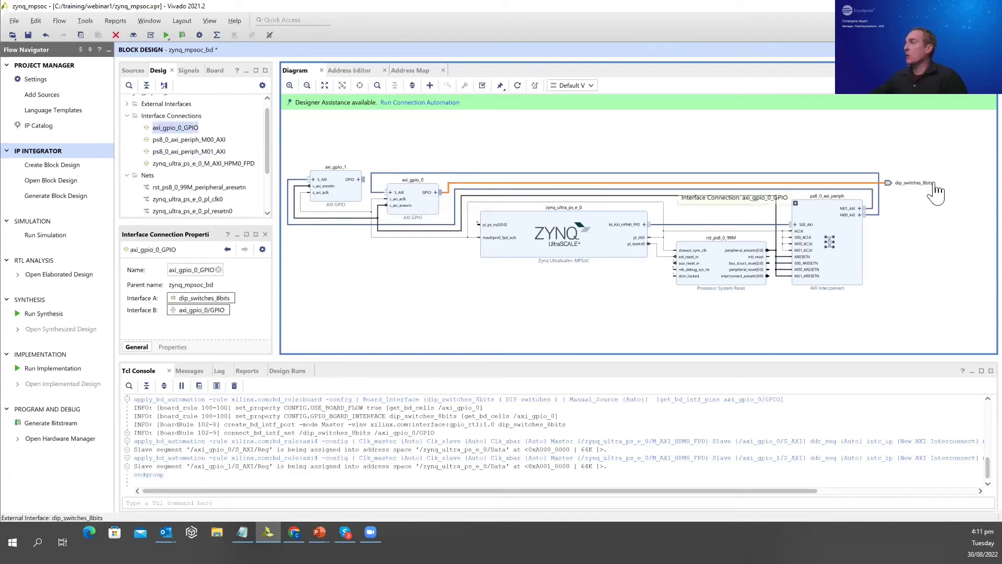
{"action": "left_click", "coordinate": [889, 184]}
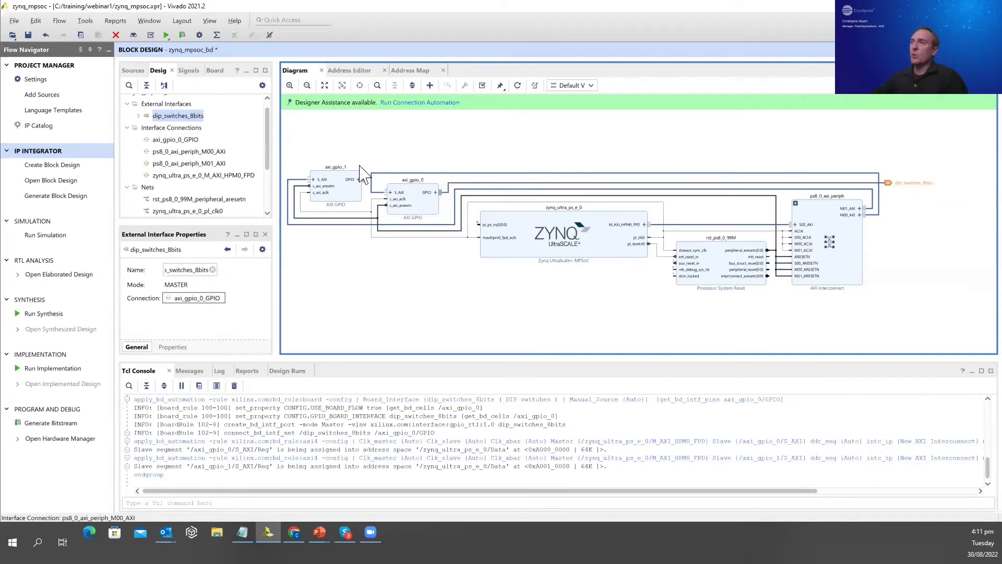
Step: Move the axi_gpio_1 block higher in the diagram and make its GPIO interface external
{"action": "left_click_drag", "start_coordinate": [342, 196], "coordinate": [346, 166]}
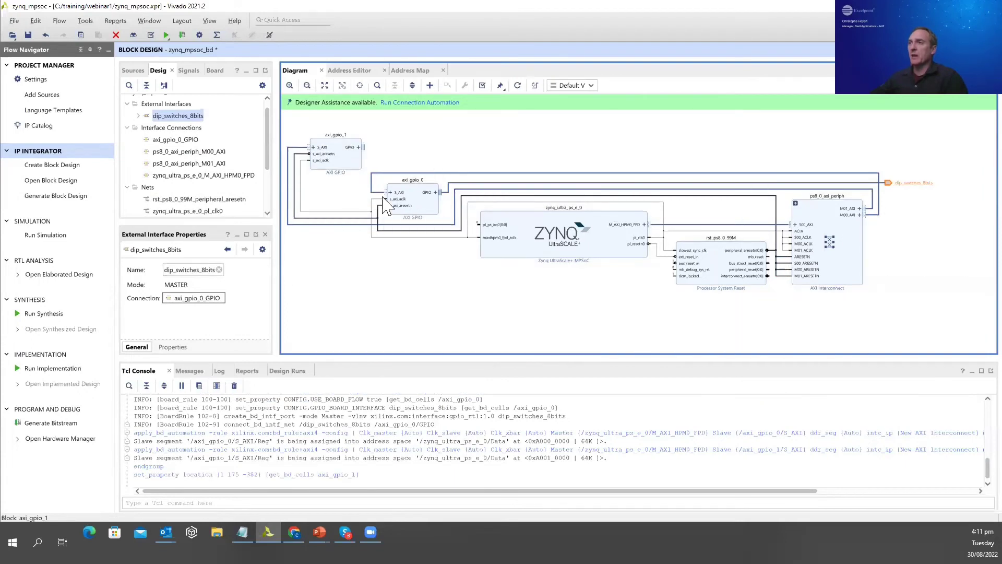
{"action": "left_click", "coordinate": [364, 148]}
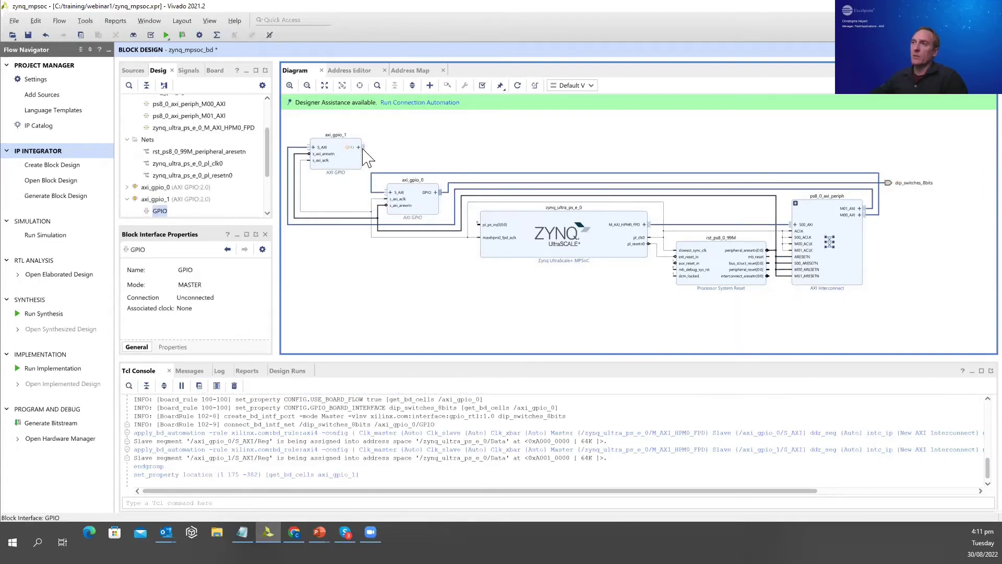
{"action": "right_click", "coordinate": [364, 148]}
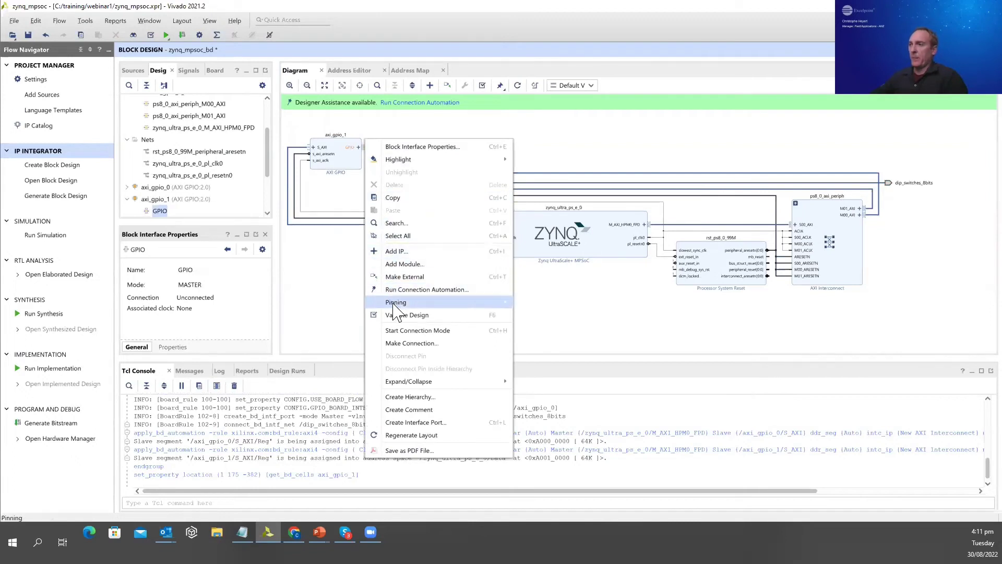
{"action": "left_click", "coordinate": [389, 277]}
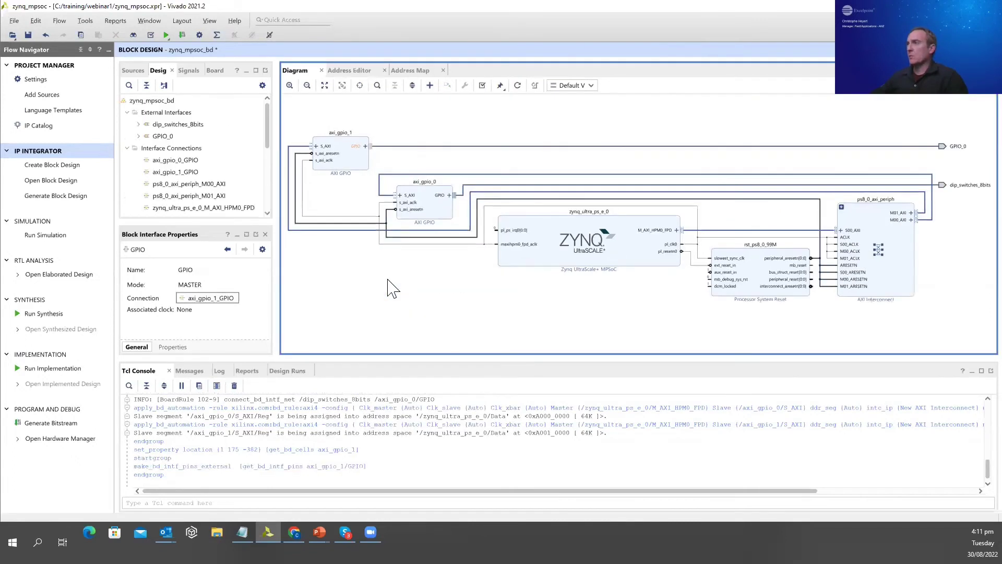
Step: Rename the external interface port connected to axi_gpio_1 as leds_gpio
{"action": "left_click", "coordinate": [942, 146]}
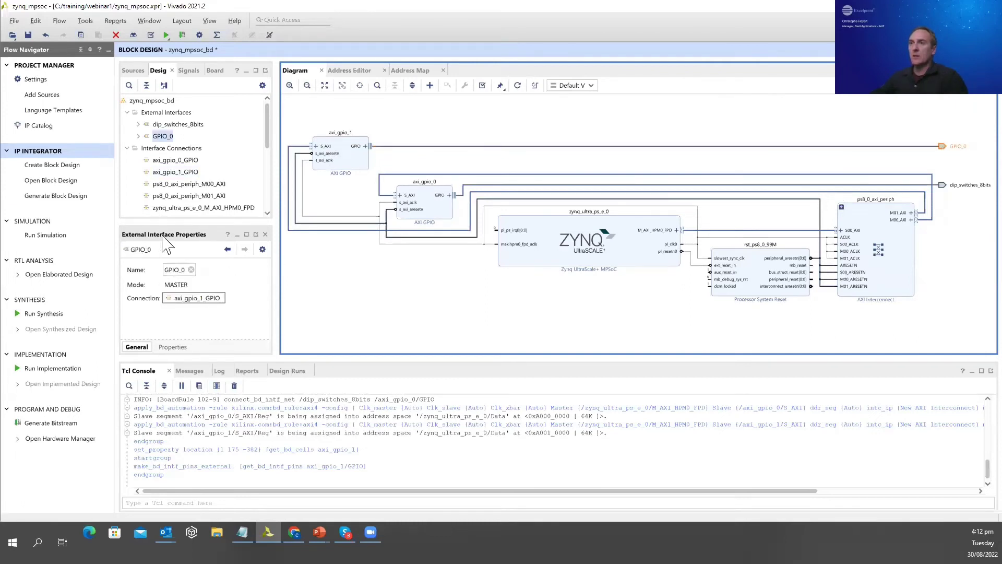
{"action": "left_click", "coordinate": [178, 272]}
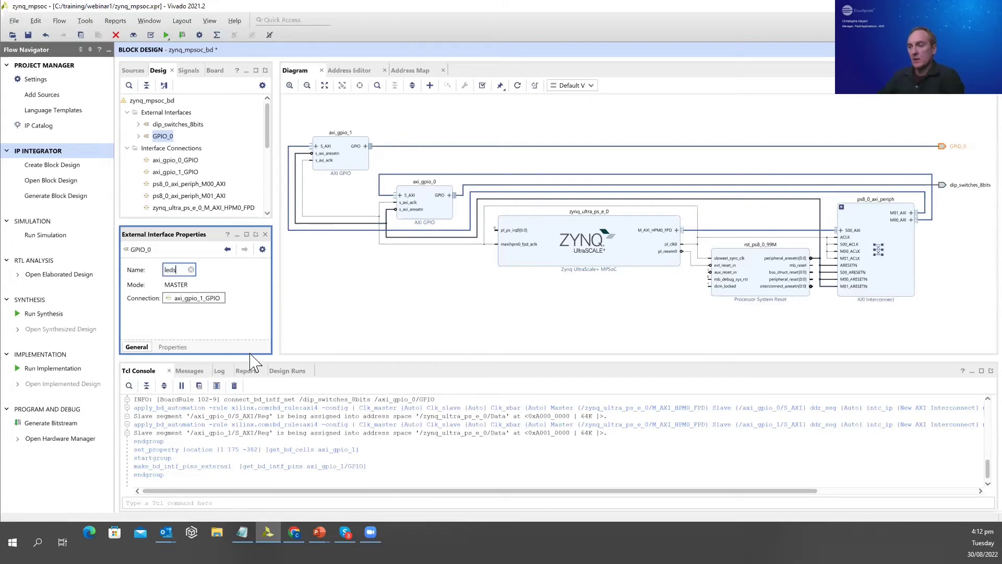
{"action": "left_click", "coordinate": [338, 298]}
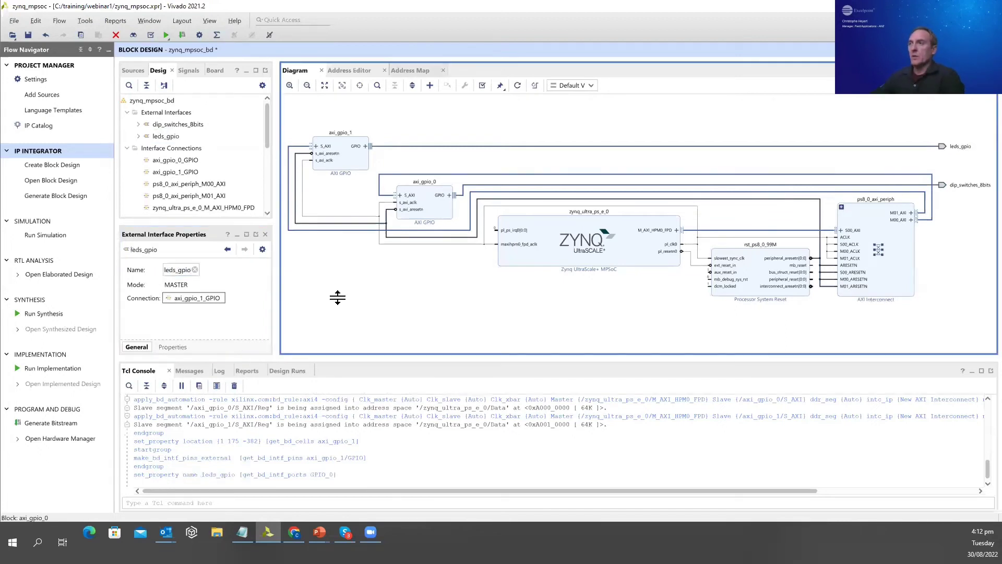
Step: Check the board interface assigned to axi_gpio_0, and set the GPIO board interface of axi_gpio_1 to led 8bits
{"action": "double_click", "coordinate": [440, 211]}
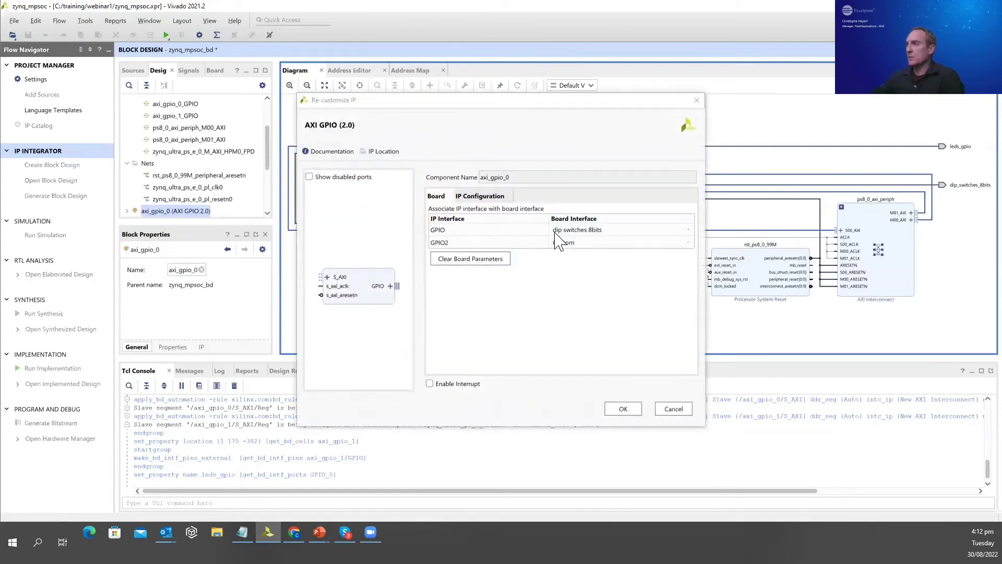
{"action": "left_click", "coordinate": [623, 408]}
{"action": "double_click", "coordinate": [412, 223]}
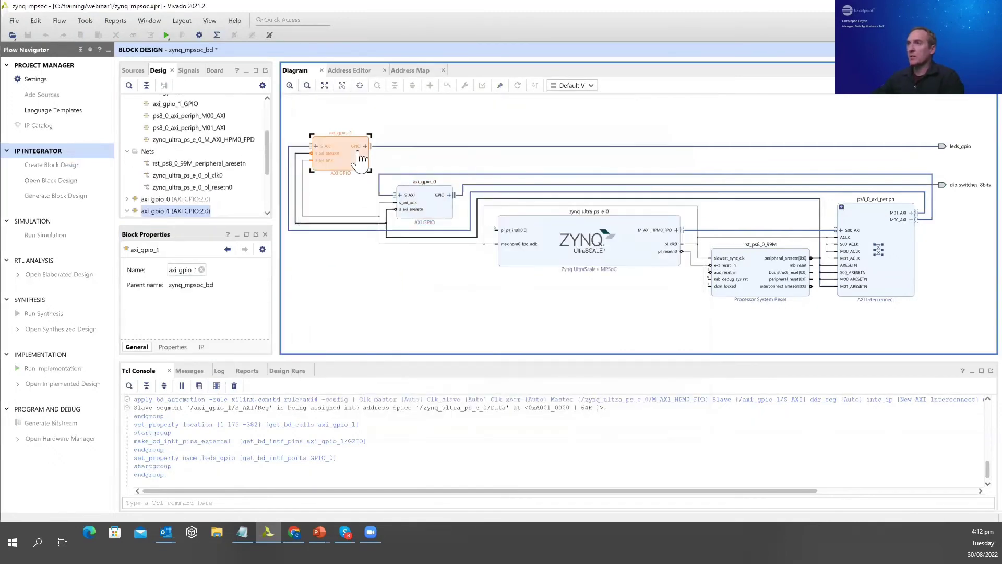
{"action": "left_click", "coordinate": [505, 236]}
{"action": "left_click", "coordinate": [565, 262]}
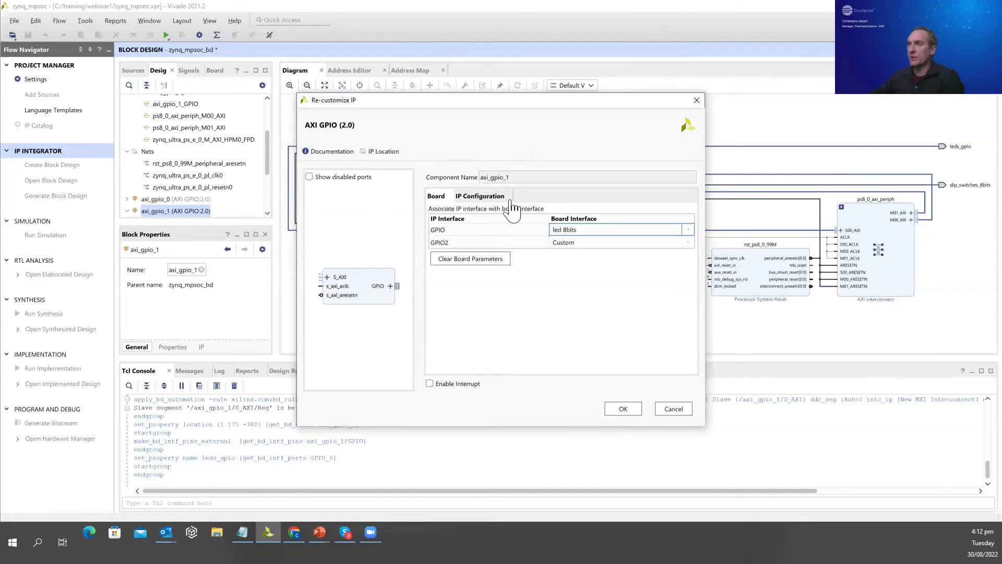
Step: Review the IP configuration of axi_gpio_1 in a widened dialog and accept its customization
{"action": "left_click", "coordinate": [484, 197]}
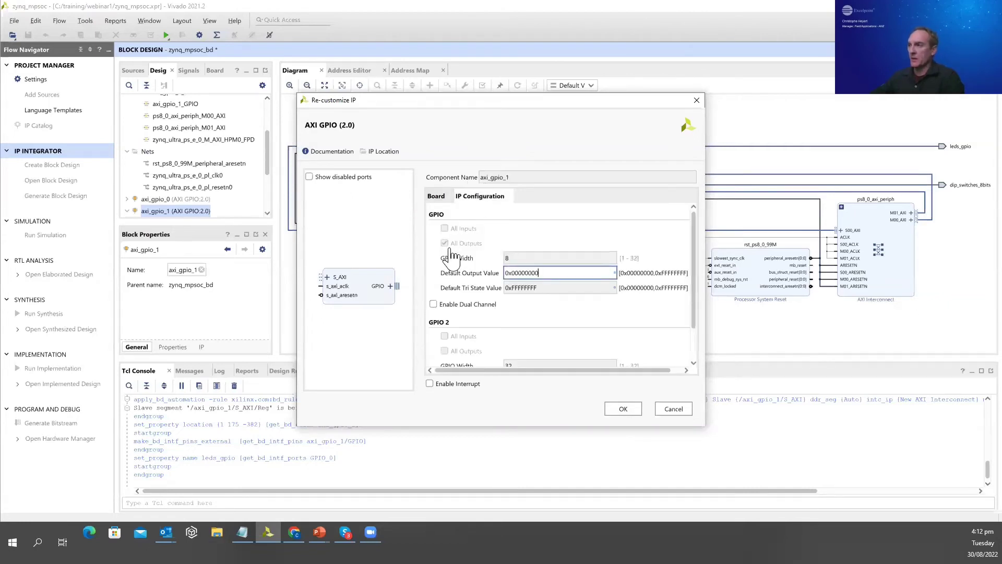
{"action": "left_click_drag", "start_coordinate": [704, 245], "coordinate": [851, 246]}
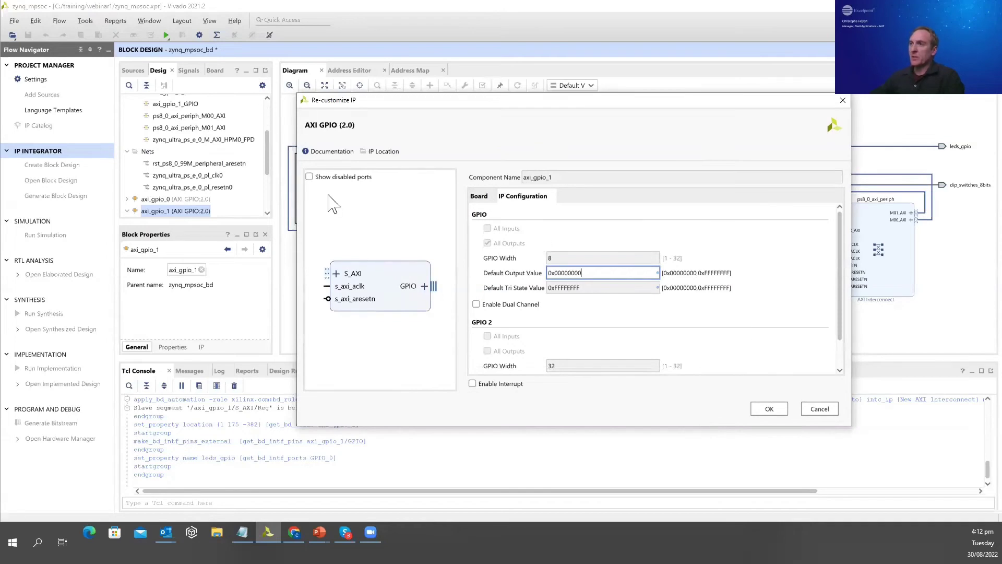
{"action": "left_click", "coordinate": [480, 202]}
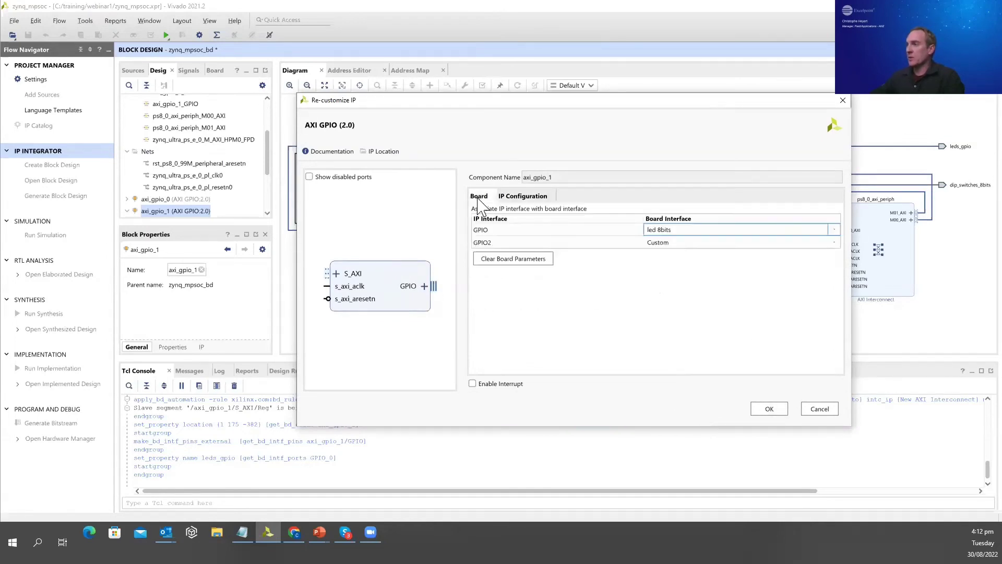
{"action": "left_click", "coordinate": [766, 409]}
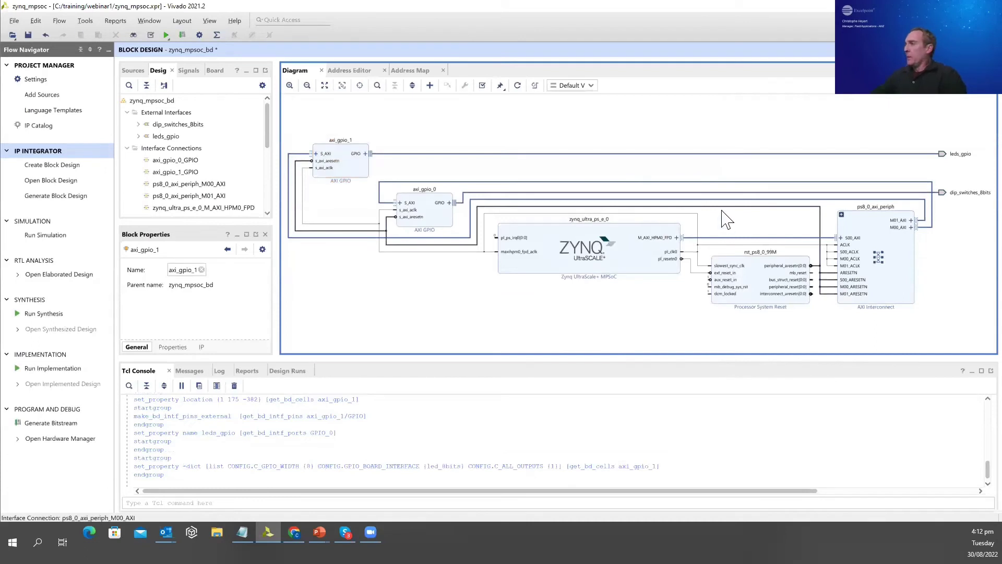
Step: Search the list of addable IP blocks for "10", close it, and search again for "jesd"
{"action": "right_click", "coordinate": [330, 283]}
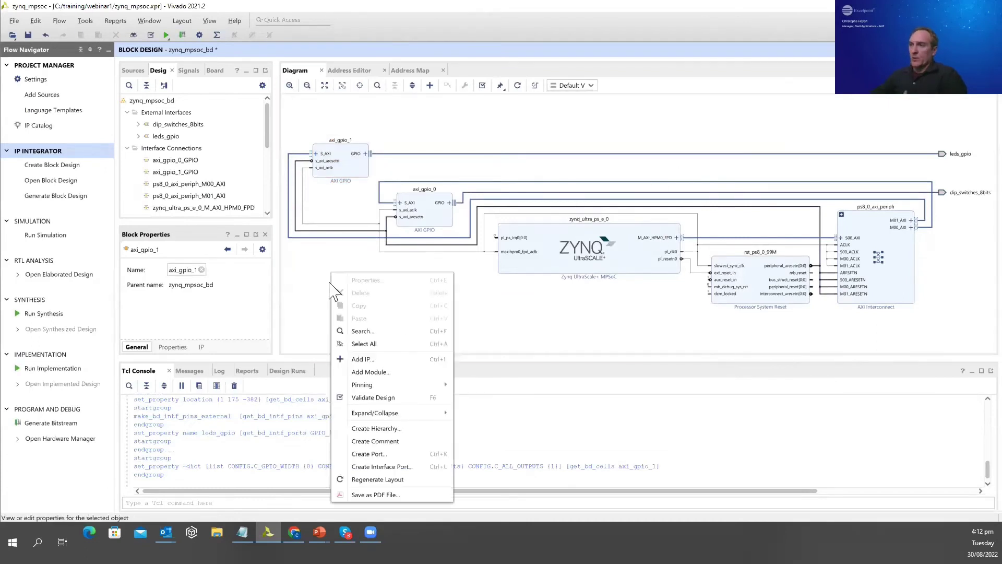
{"action": "left_click", "coordinate": [368, 360]}
{"action": "type", "text": "10"}
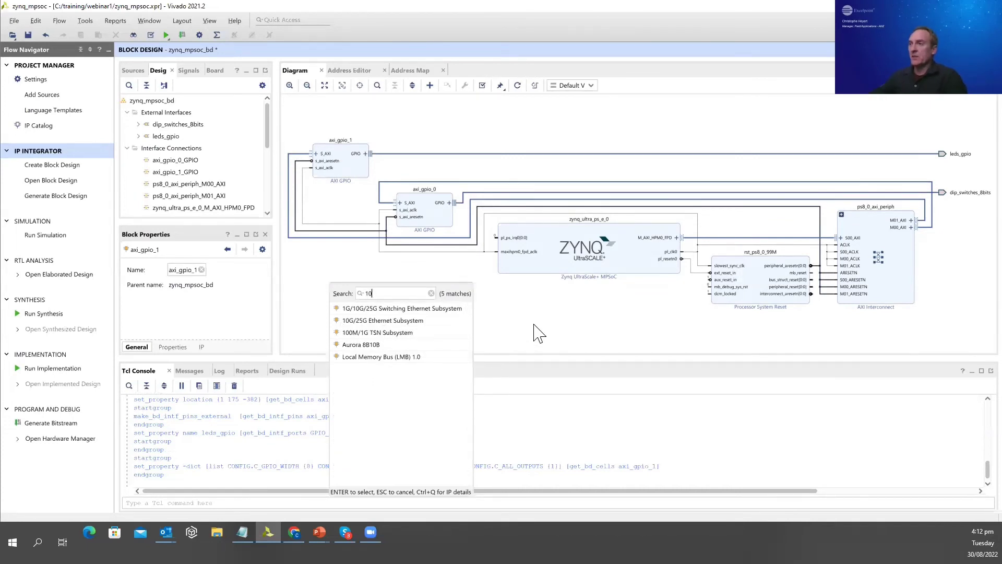
{"action": "key", "text": "Escape"}
{"action": "right_click", "coordinate": [475, 286]}
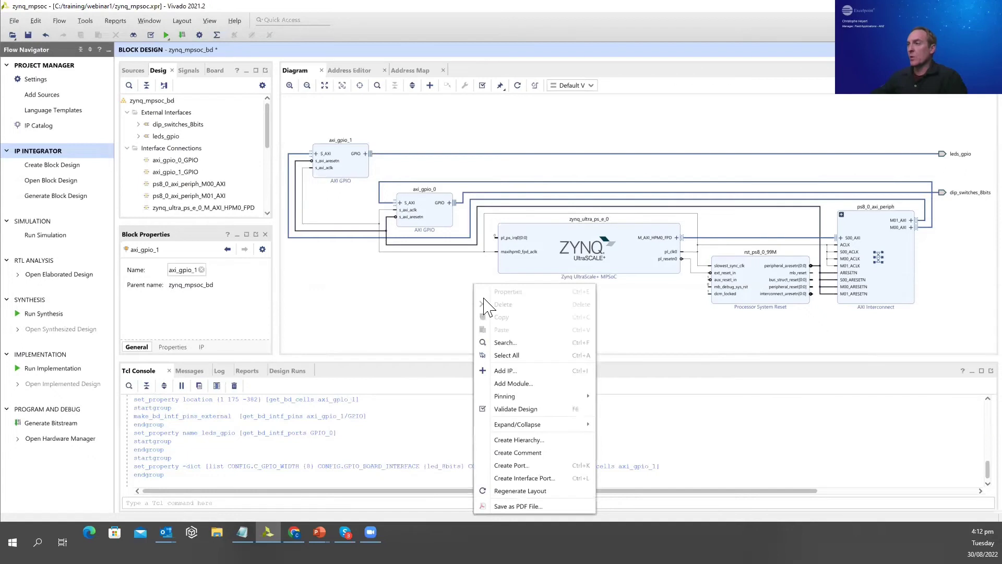
{"action": "left_click", "coordinate": [502, 371]}
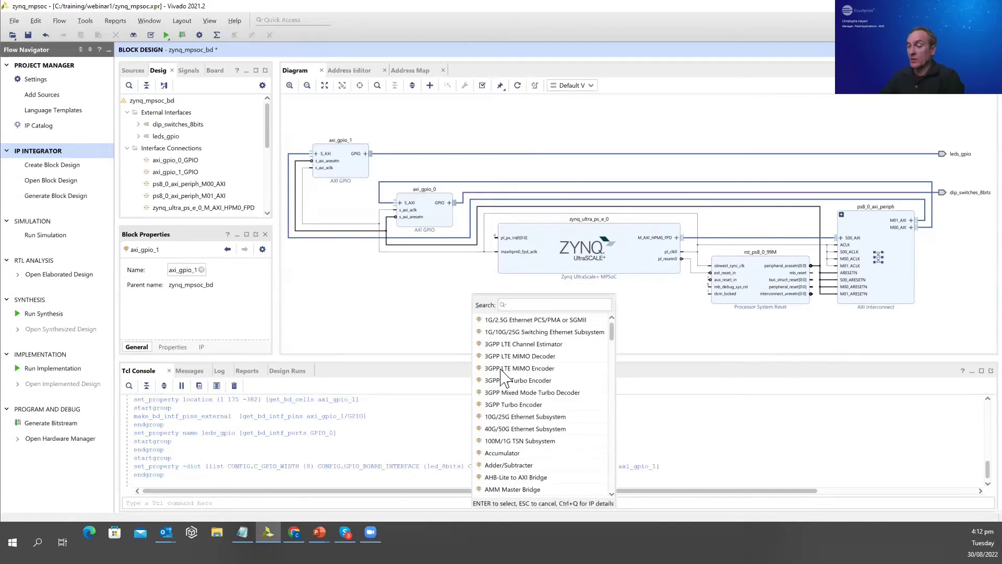
{"action": "type", "text": "jesd"}
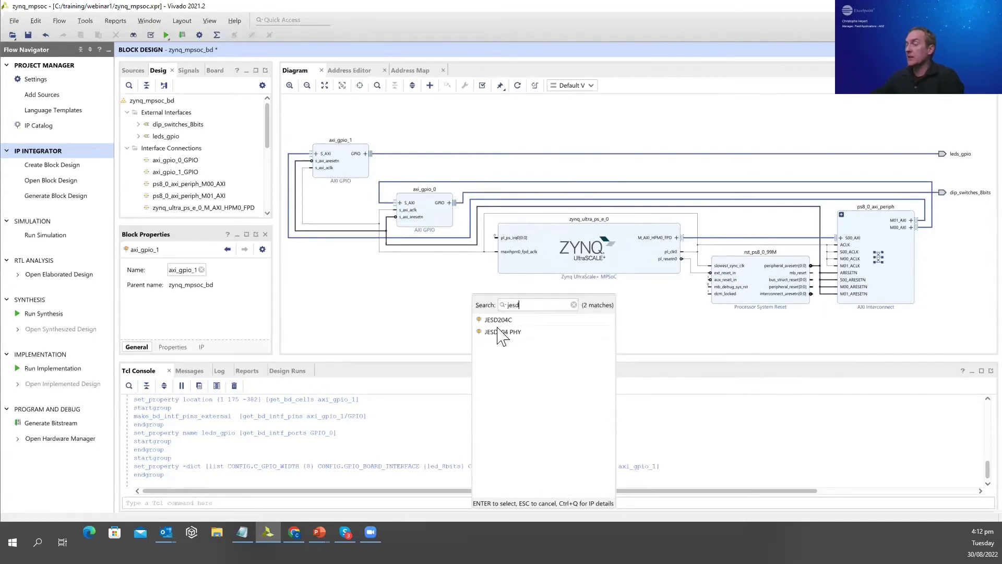
Step: Close the IP search without adding a block, enlarge the diagram area, and save the block design
{"action": "double_click", "coordinate": [502, 333]}
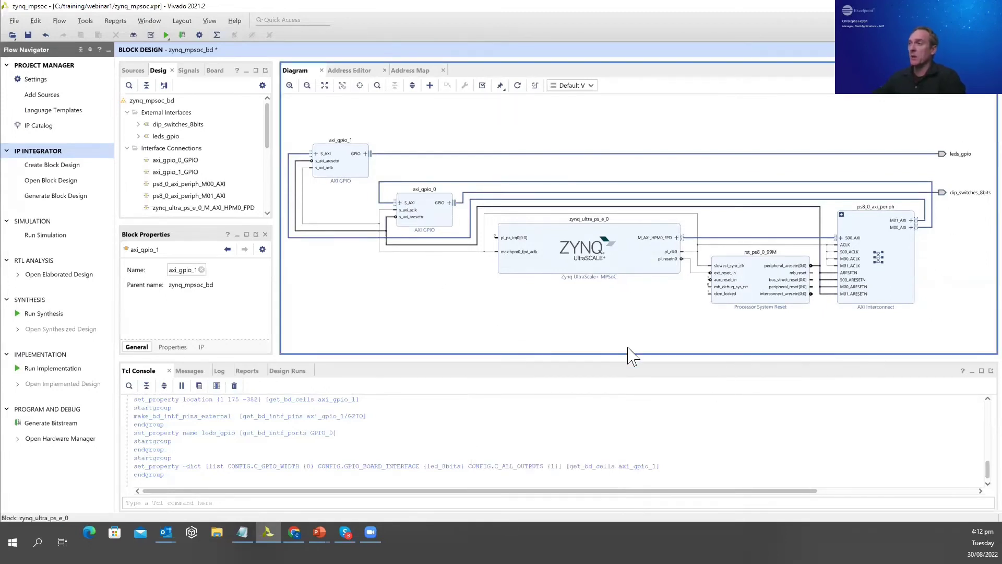
{"action": "left_click_drag", "start_coordinate": [628, 364], "coordinate": [622, 387]}
{"action": "scroll", "coordinate": [579, 172], "scroll_direction": "down", "scroll_amount": 2}
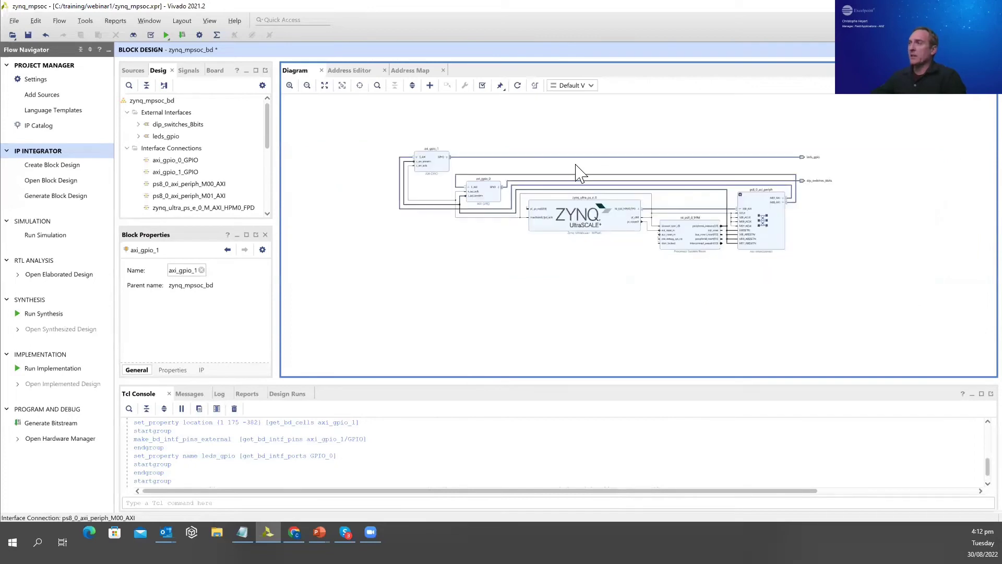
{"action": "scroll", "coordinate": [579, 172], "scroll_direction": "up", "scroll_amount": 1}
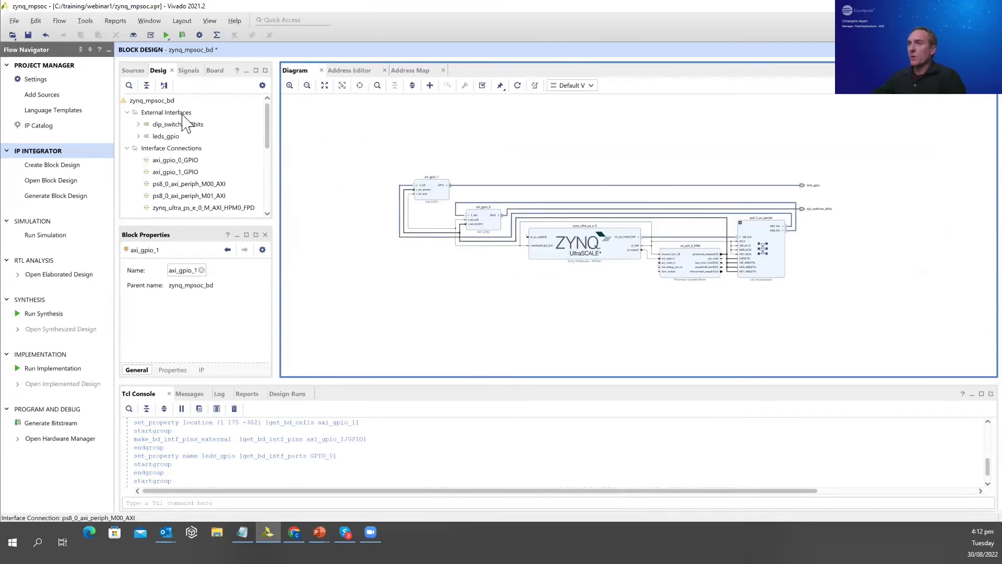
{"action": "right_click", "coordinate": [420, 280]}
{"action": "key", "text": "Escape"}
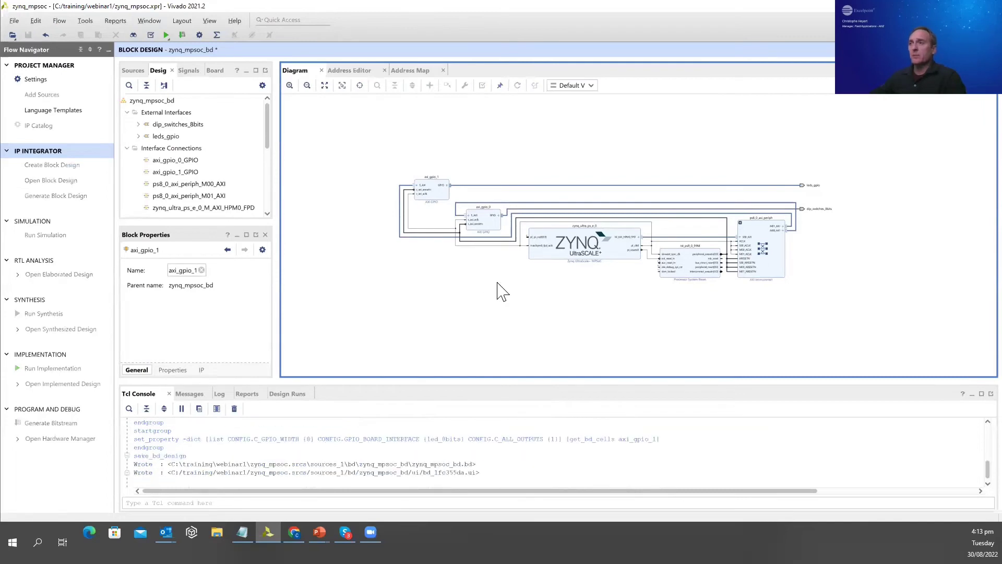
Step: Add a System ILA IP block to the block design
{"action": "right_click", "coordinate": [423, 269]}
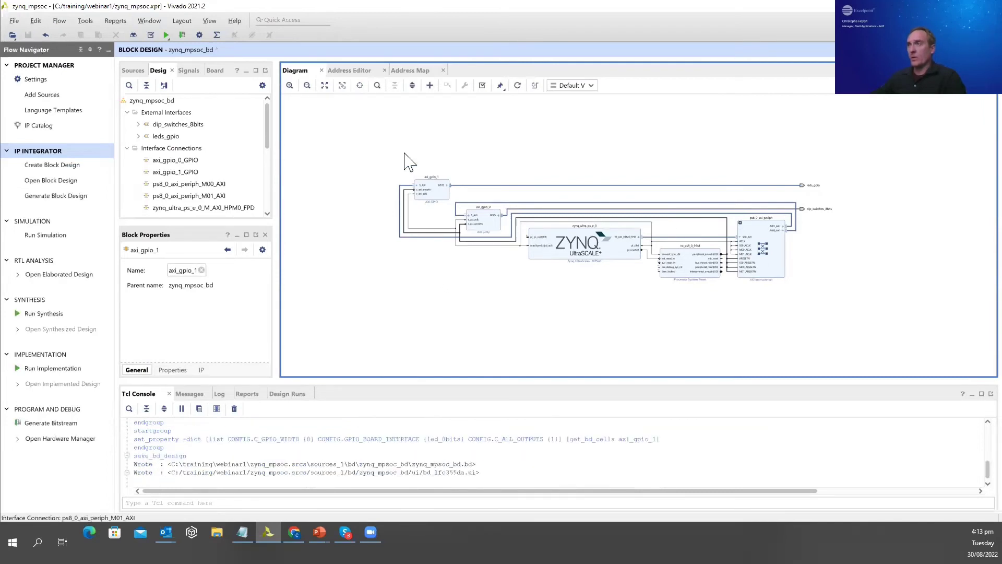
{"action": "key", "text": "Escape"}
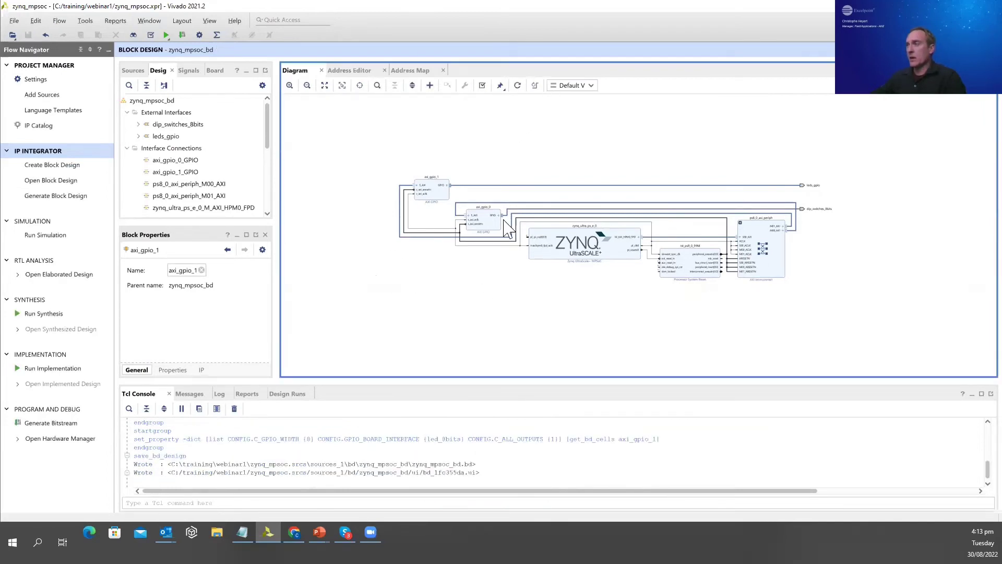
{"action": "scroll", "coordinate": [607, 167], "scroll_direction": "up", "scroll_amount": 2}
{"action": "scroll", "coordinate": [475, 233], "scroll_direction": "down", "scroll_amount": 2}
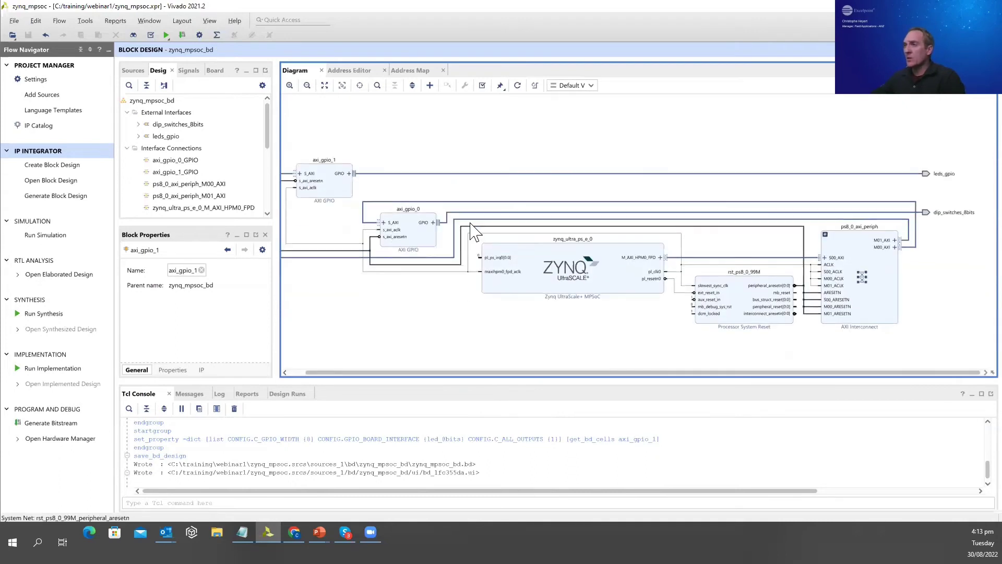
{"action": "right_click", "coordinate": [402, 278]}
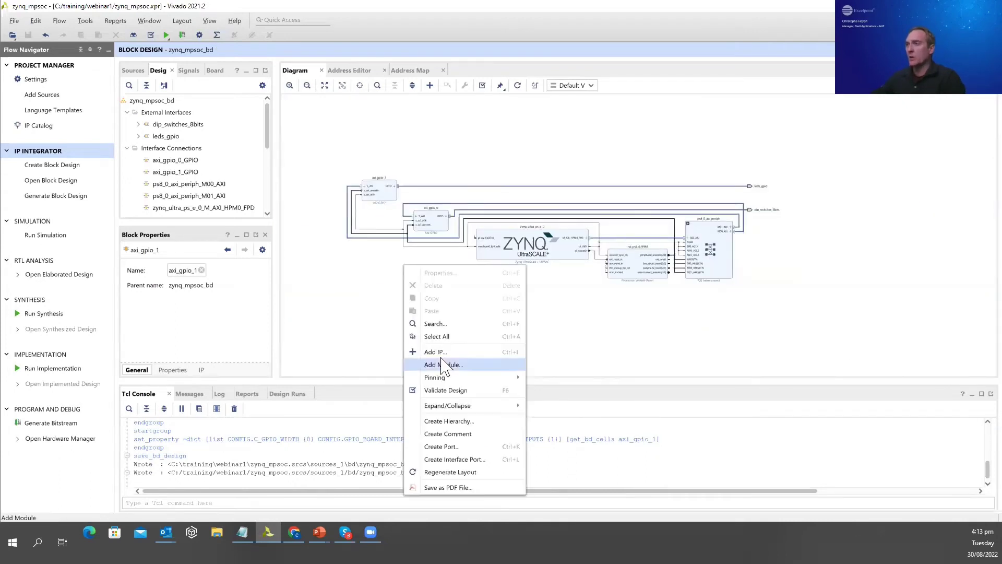
{"action": "left_click", "coordinate": [443, 352]}
{"action": "type", "text": "system ila"}
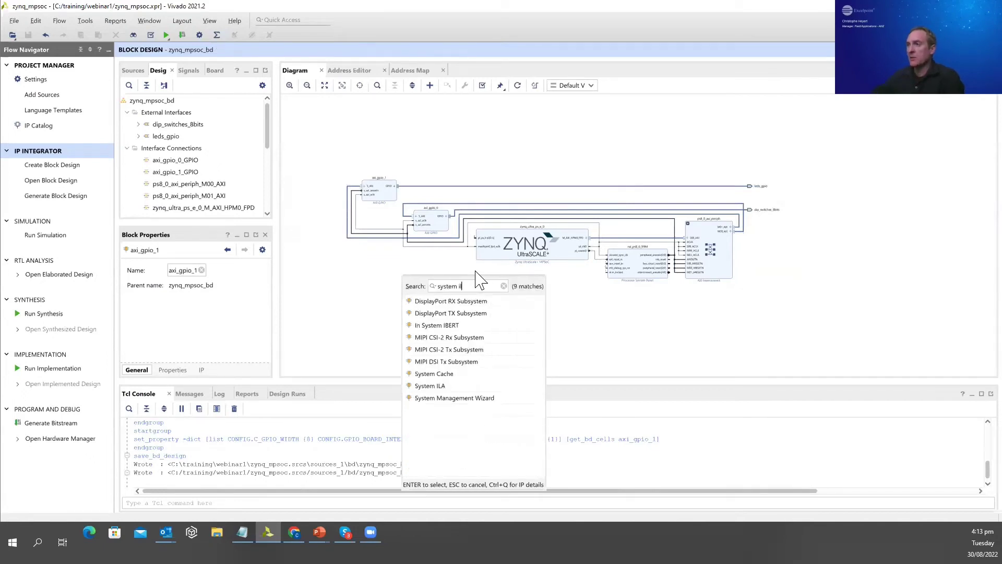
{"action": "double_click", "coordinate": [441, 302]}
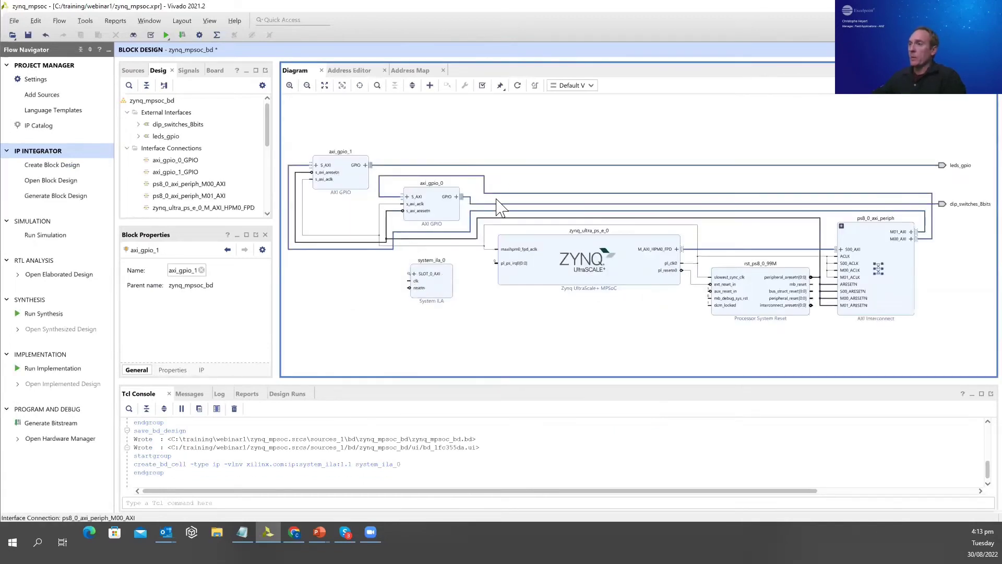
Step: Connect the SLOT_0_AXI interface of system_ila_0 to the S_AXI interface of axi_gpio_0
{"action": "left_click", "coordinate": [425, 289]}
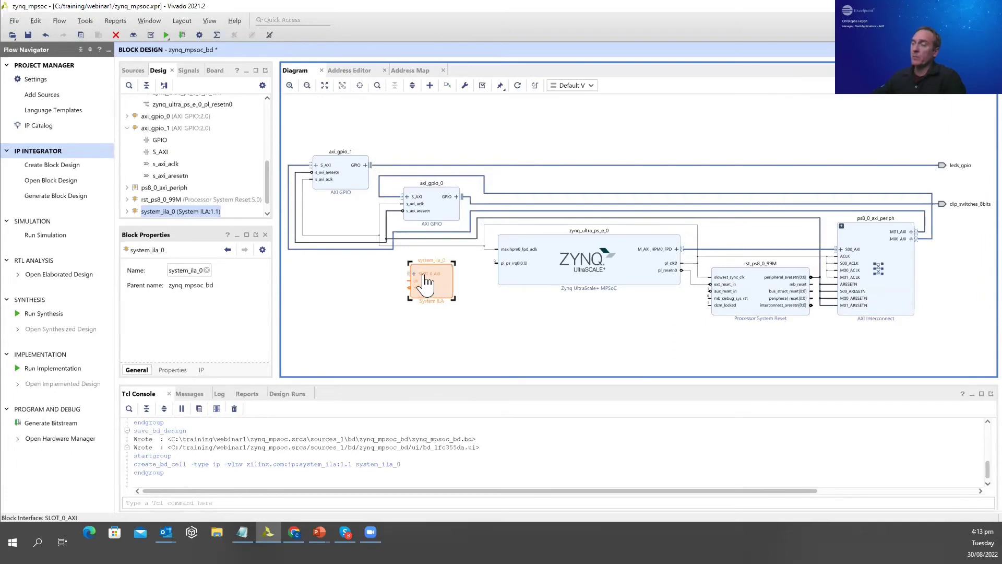
{"action": "left_click", "coordinate": [459, 278]}
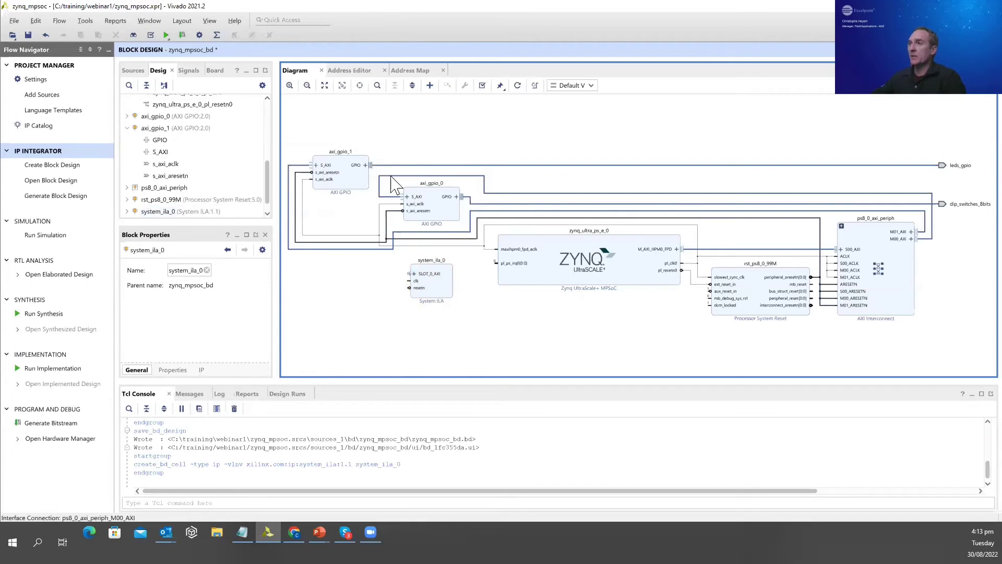
{"action": "left_click", "coordinate": [633, 267]}
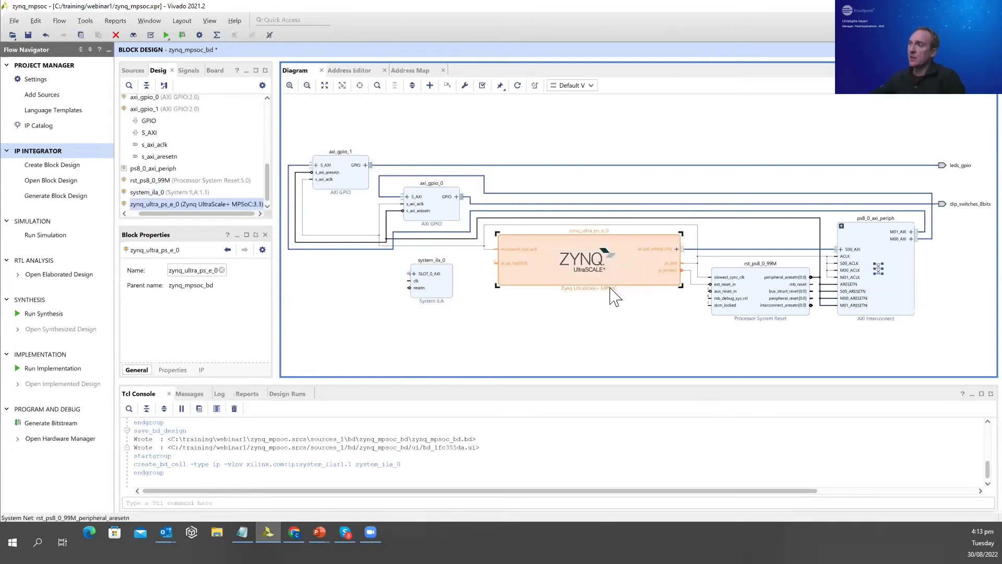
{"action": "left_click", "coordinate": [415, 208]}
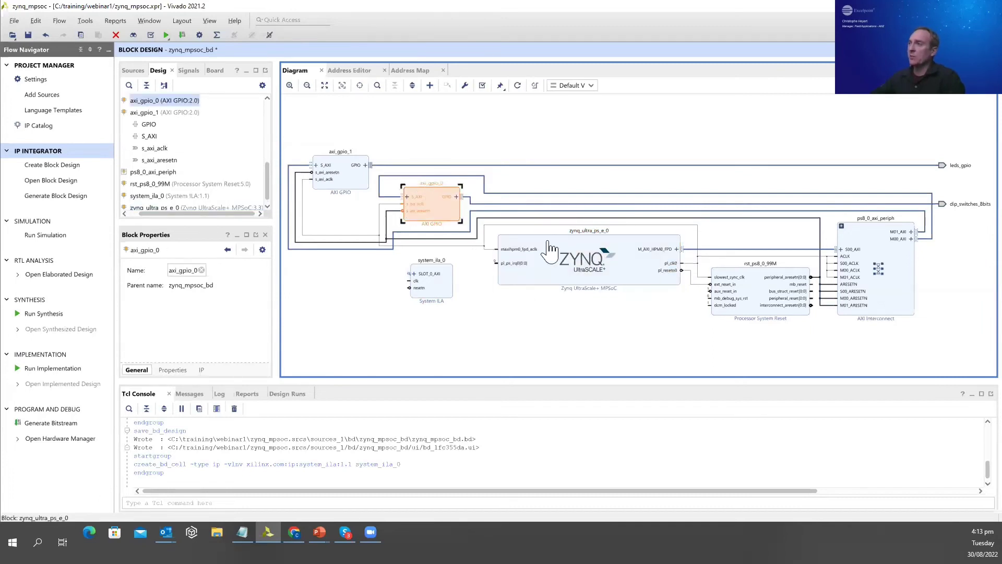
{"action": "left_click", "coordinate": [689, 250]}
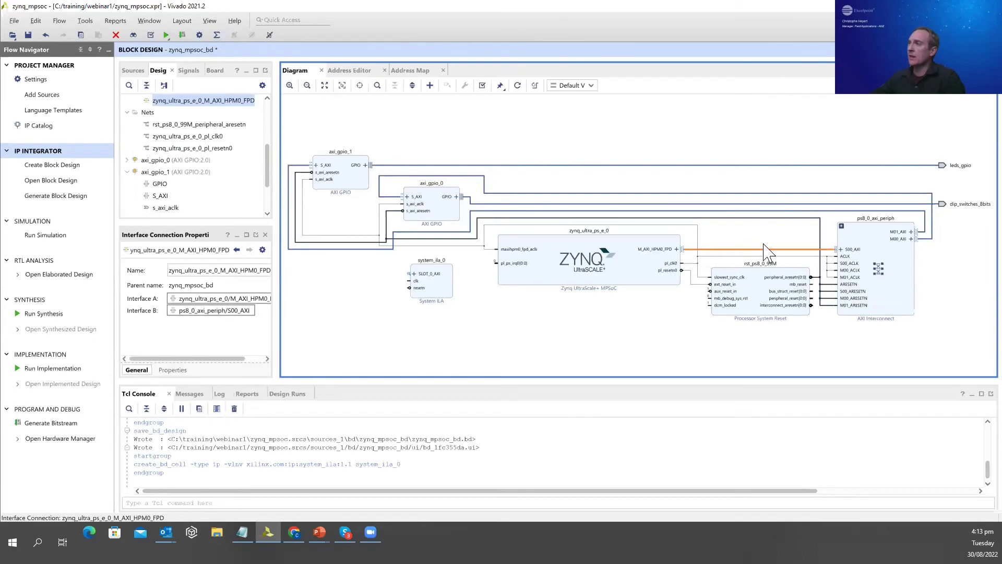
{"action": "left_click", "coordinate": [937, 232]}
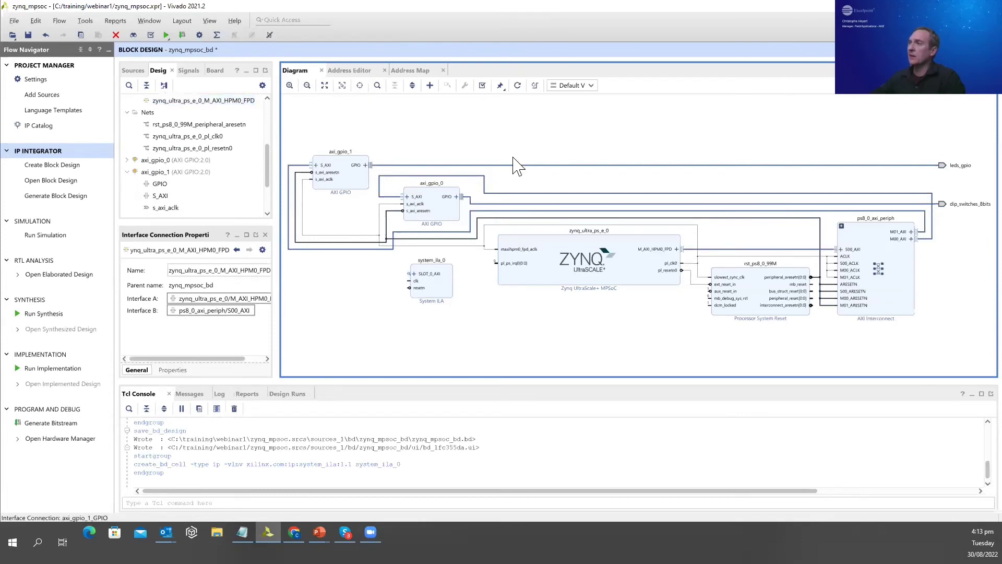
{"action": "left_click", "coordinate": [500, 192]}
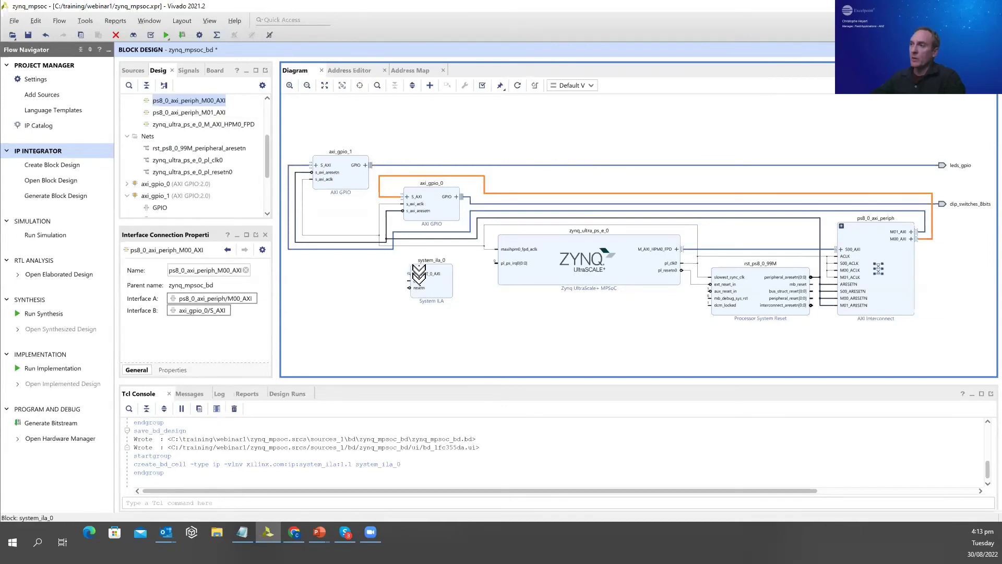
{"action": "left_click_drag", "start_coordinate": [410, 273], "coordinate": [403, 203]}
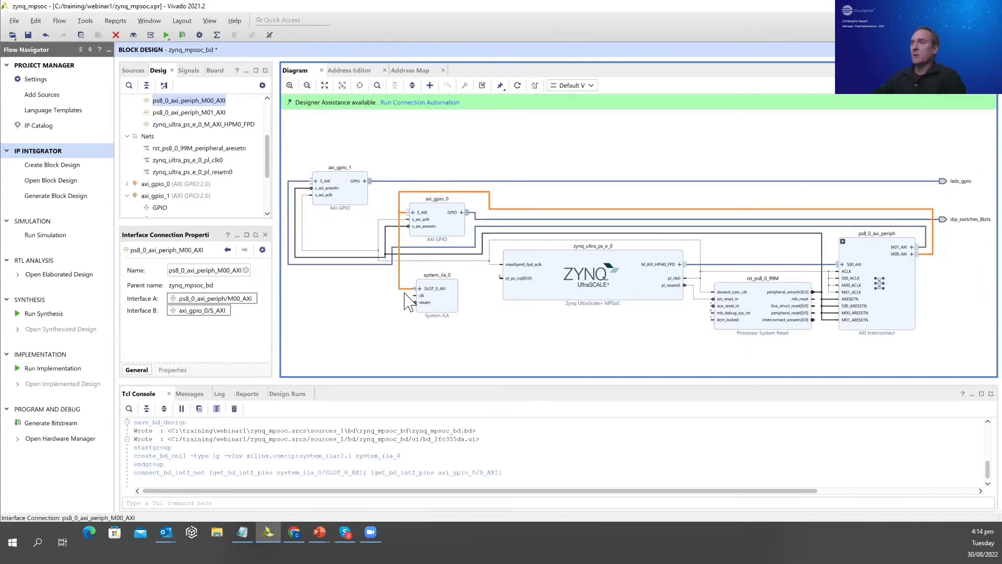
Step: Run connection automation for the system_ila_0 clk pin with clock source /zynq_ultra_ps_e_0/pl_clk0, and save the block design
{"action": "left_click", "coordinate": [405, 103]}
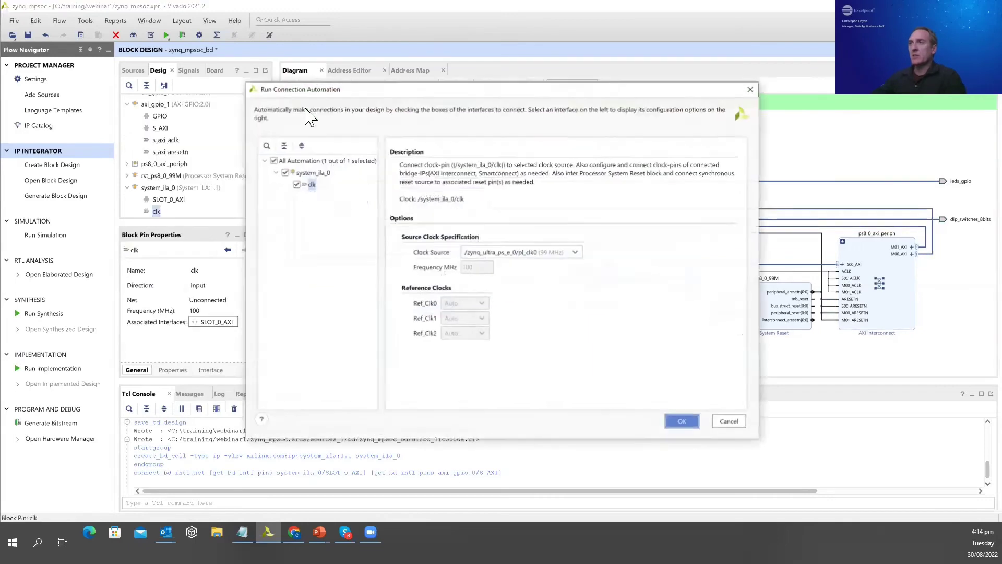
{"action": "left_click", "coordinate": [693, 422]}
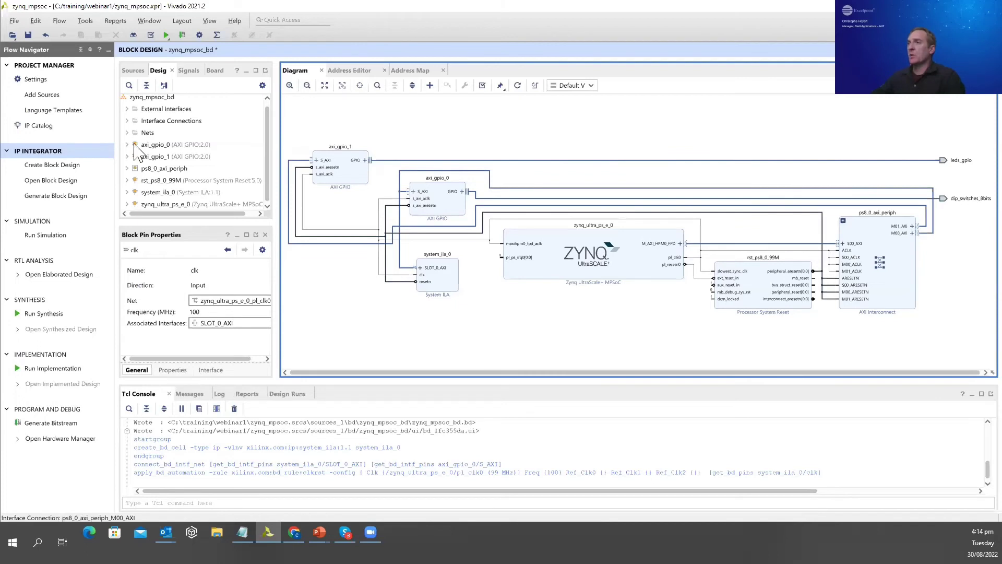
{"action": "left_click", "coordinate": [28, 35]}
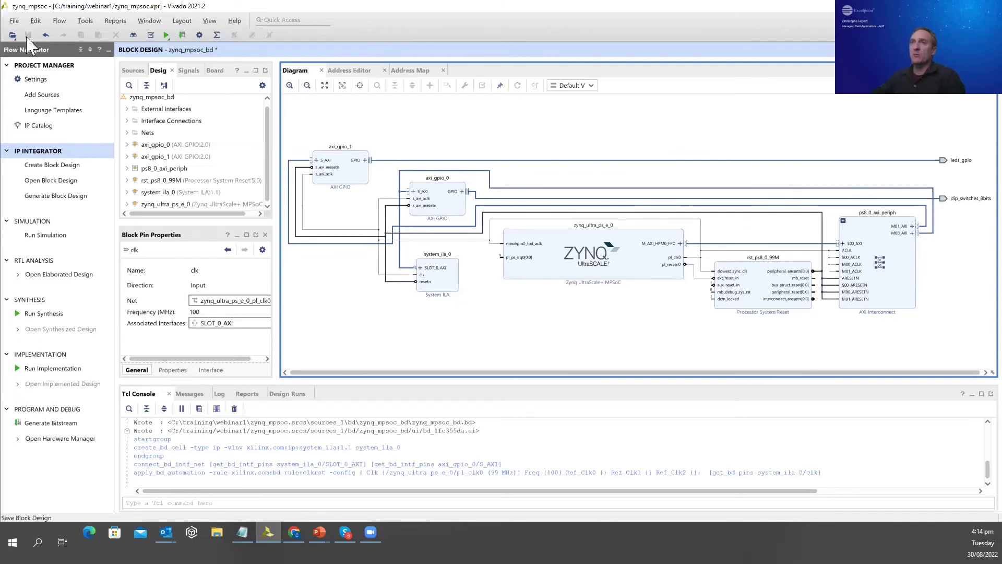
Step: Examine the routing of the ps8_0_axi_periph_M01_AXI and axi_gpio_0_GPIO connections in the diagram's Default View
{"action": "left_click", "coordinate": [588, 85]}
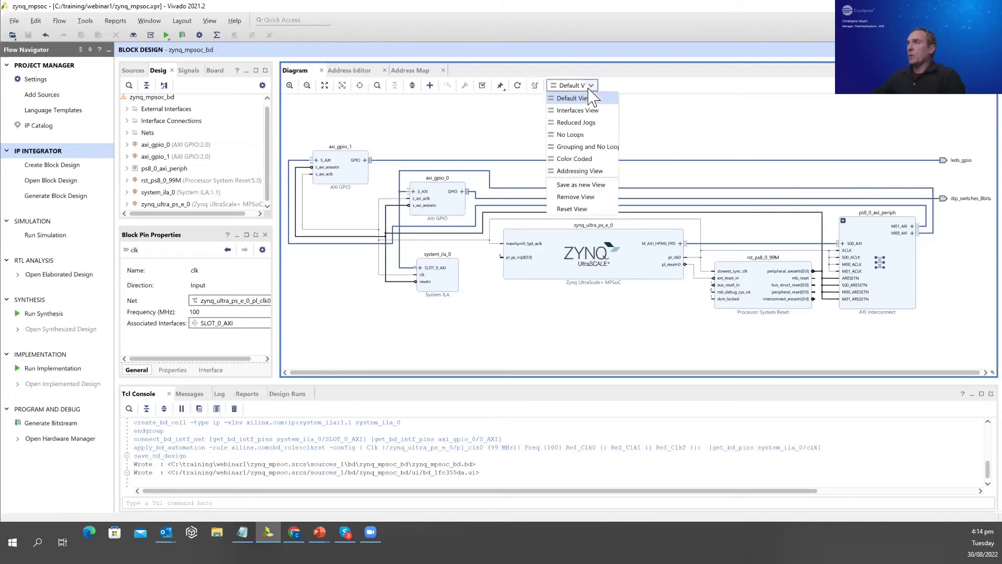
{"action": "left_click", "coordinate": [574, 99]}
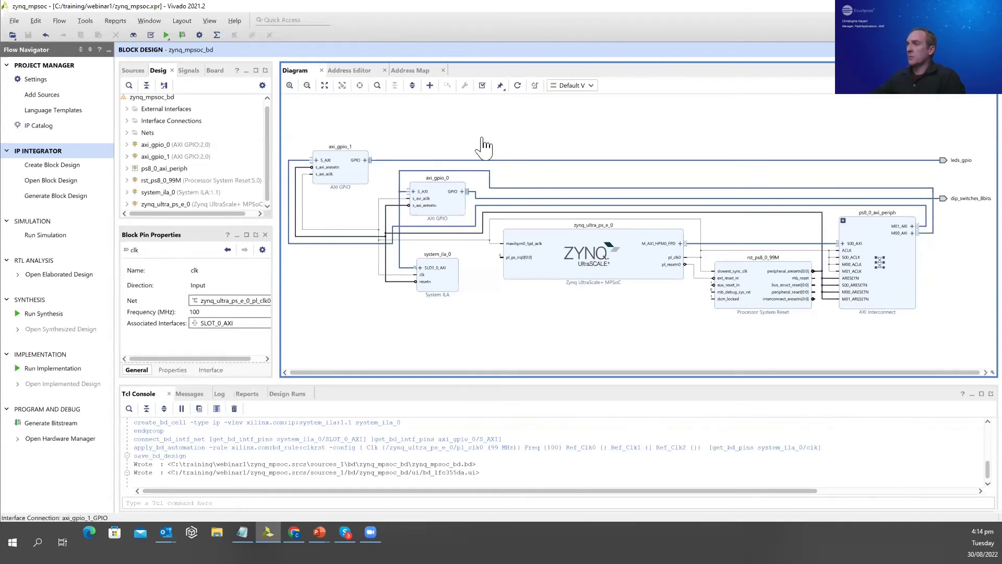
{"action": "left_click", "coordinate": [483, 206]}
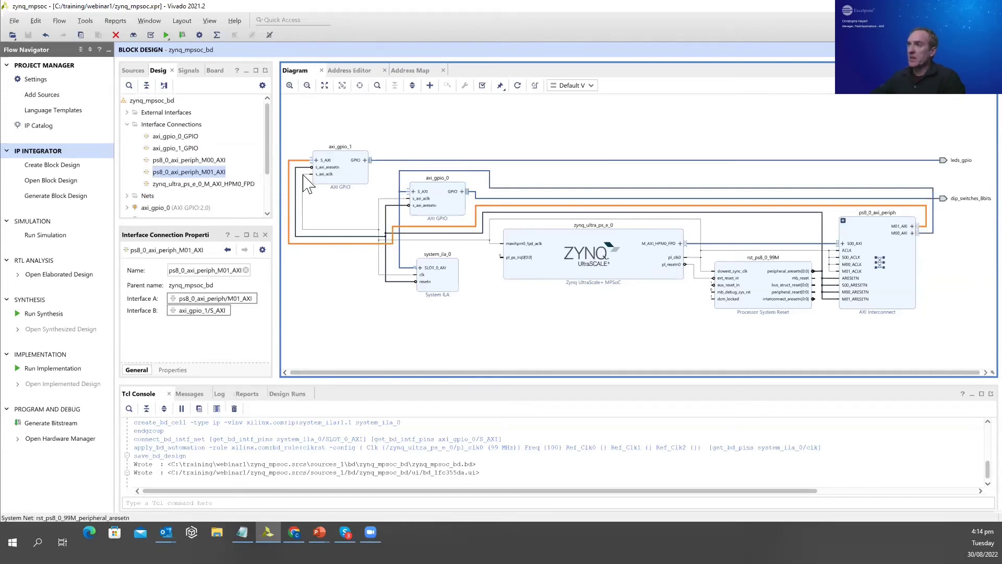
{"action": "left_click", "coordinate": [596, 121]}
{"action": "left_click", "coordinate": [572, 85]}
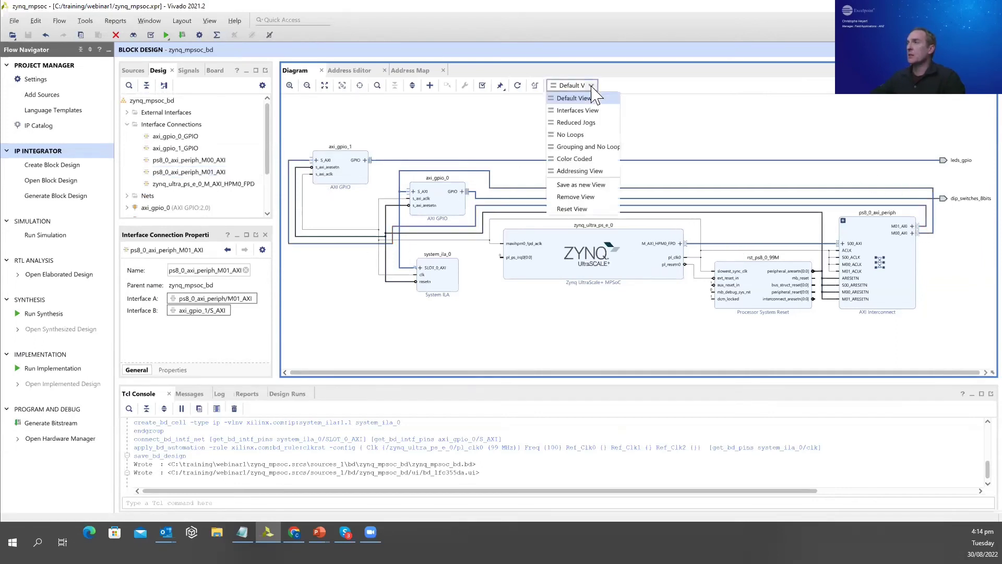
{"action": "left_click", "coordinate": [424, 142]}
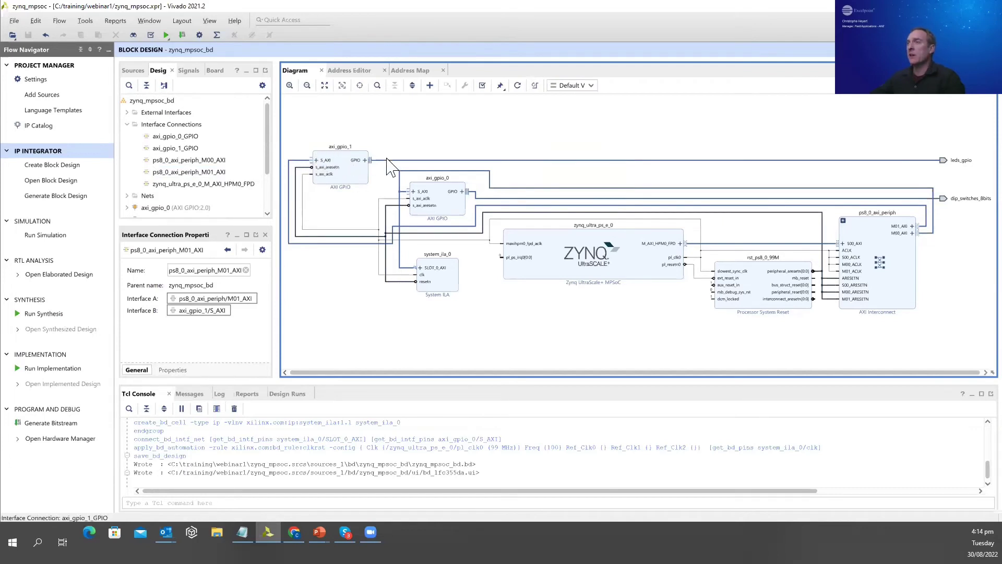
{"action": "left_click", "coordinate": [488, 193]}
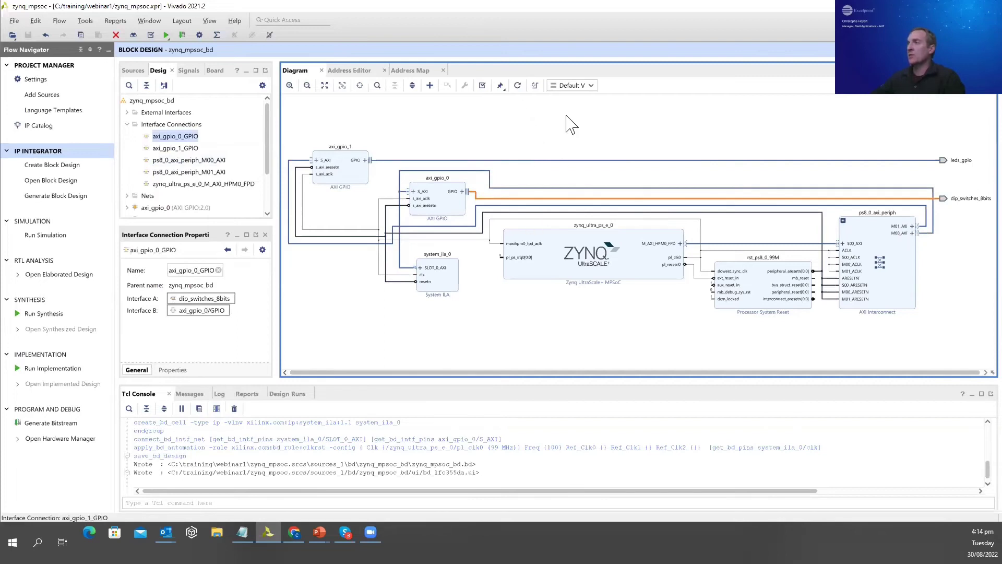
Step: Show the block diagram in Interfaces View, and return it to Default View
{"action": "left_click", "coordinate": [591, 86]}
{"action": "left_click", "coordinate": [573, 112]}
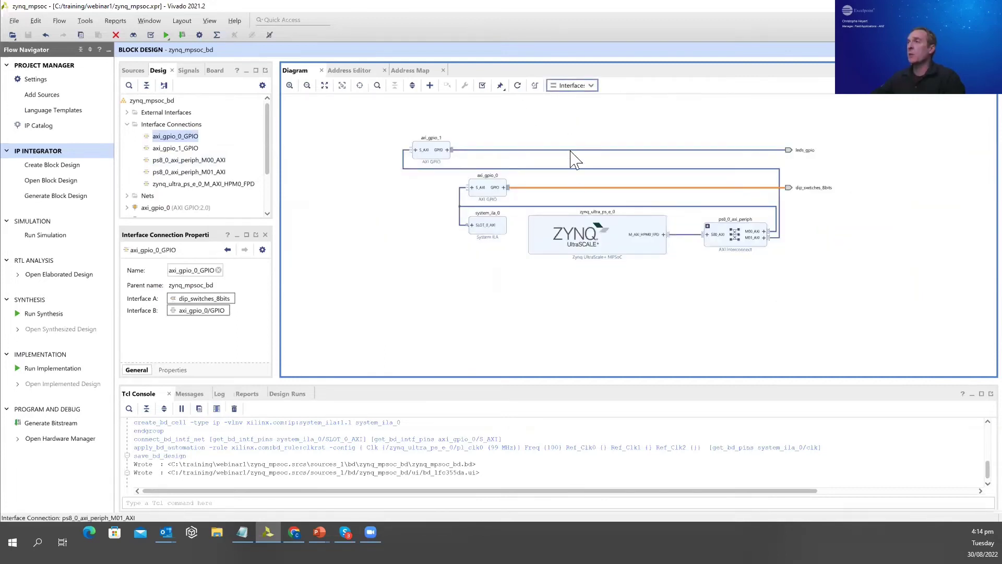
{"action": "left_click", "coordinate": [588, 85]}
{"action": "left_click", "coordinate": [585, 99]}
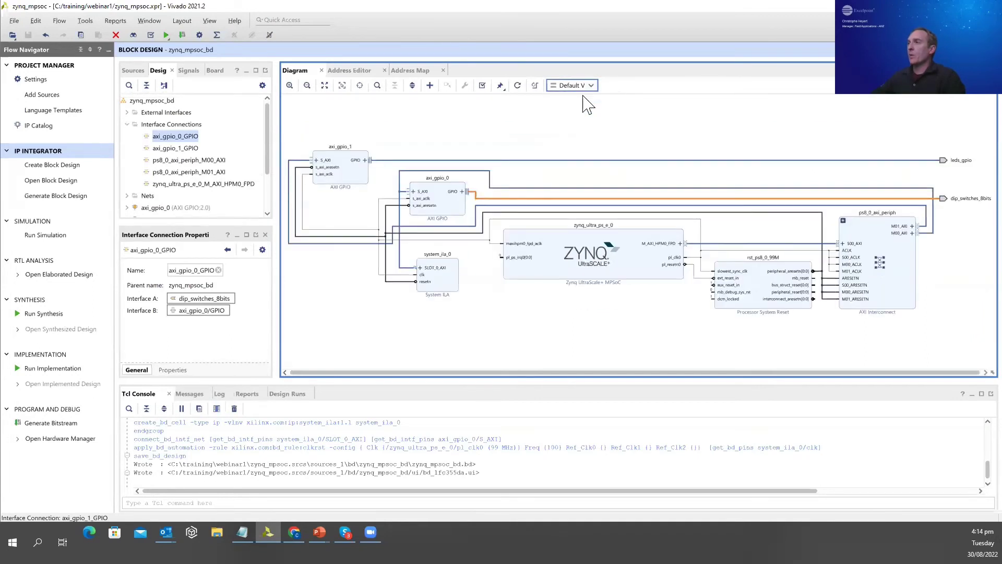
Step: Inspect the block diagram in the No Loops view, and restore the Default View
{"action": "left_click", "coordinate": [588, 86]}
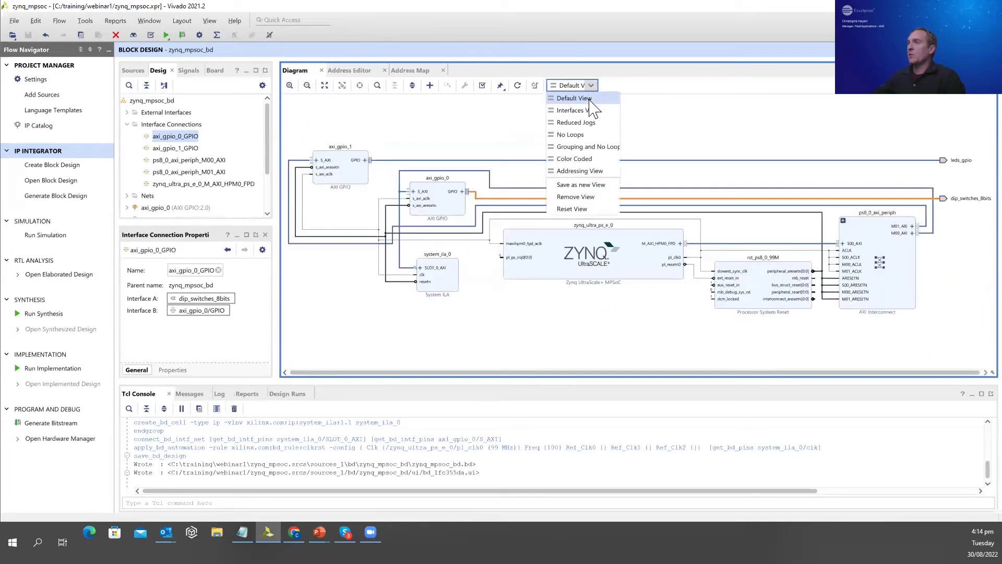
{"action": "left_click", "coordinate": [581, 134]}
{"action": "scroll", "coordinate": [559, 139], "scroll_direction": "down", "scroll_amount": 5}
{"action": "scroll", "coordinate": [544, 169], "scroll_direction": "up", "scroll_amount": 5}
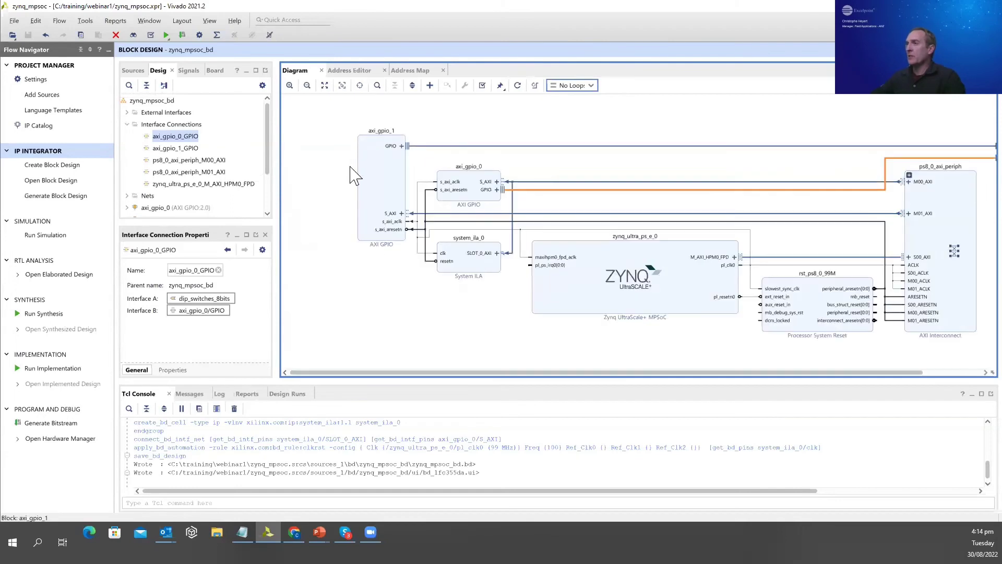
{"action": "scroll", "coordinate": [602, 138], "scroll_direction": "down", "scroll_amount": 3}
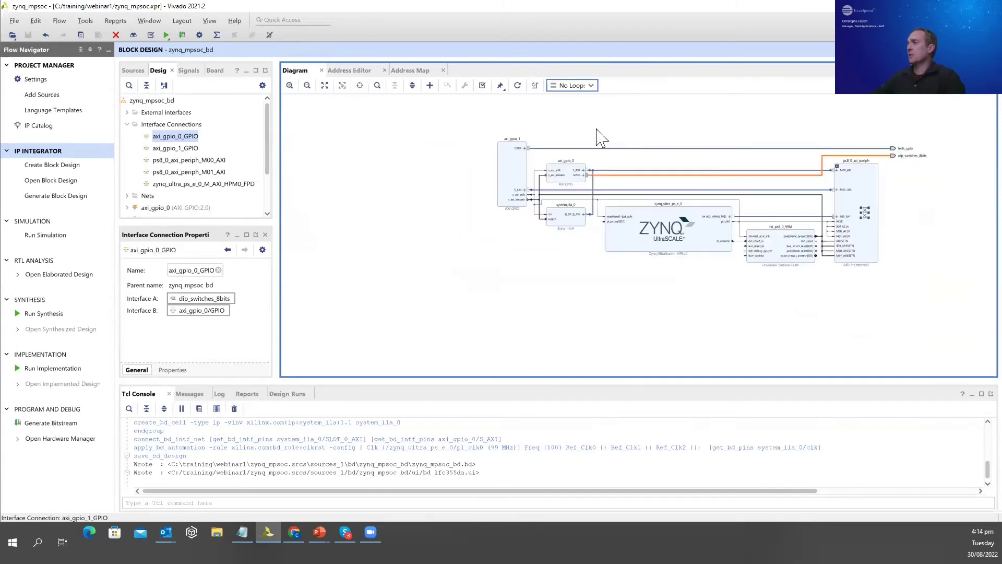
{"action": "left_click", "coordinate": [588, 86]}
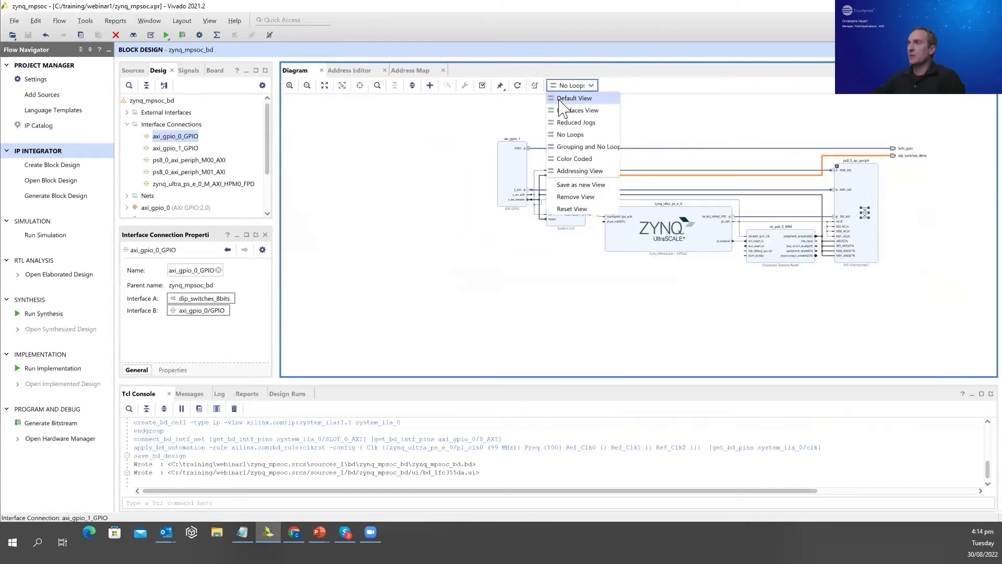
{"action": "left_click", "coordinate": [563, 100]}
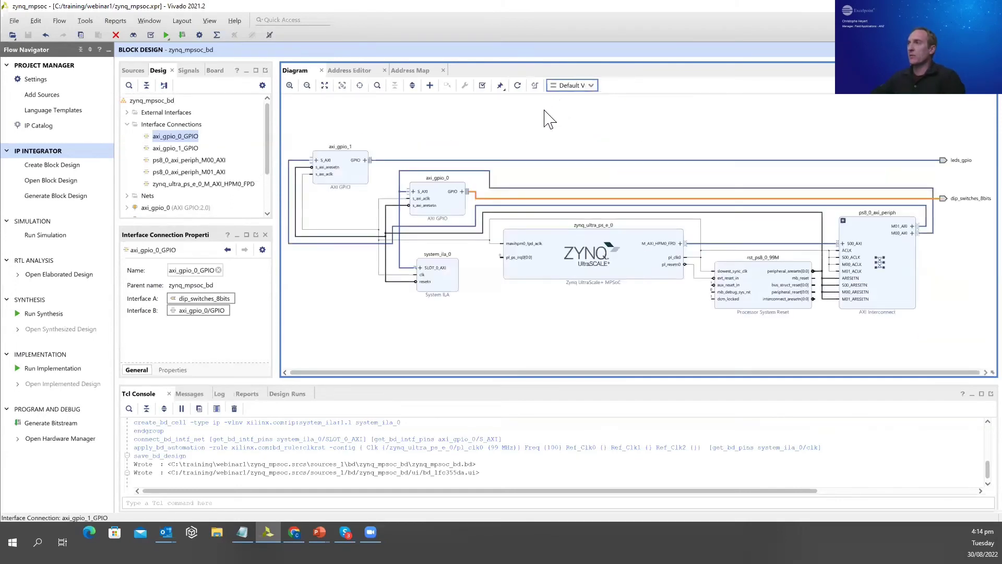
Step: Open the Address Editor to review the address assignments of the two AXI GPIO blocks
{"action": "left_click", "coordinate": [350, 71]}
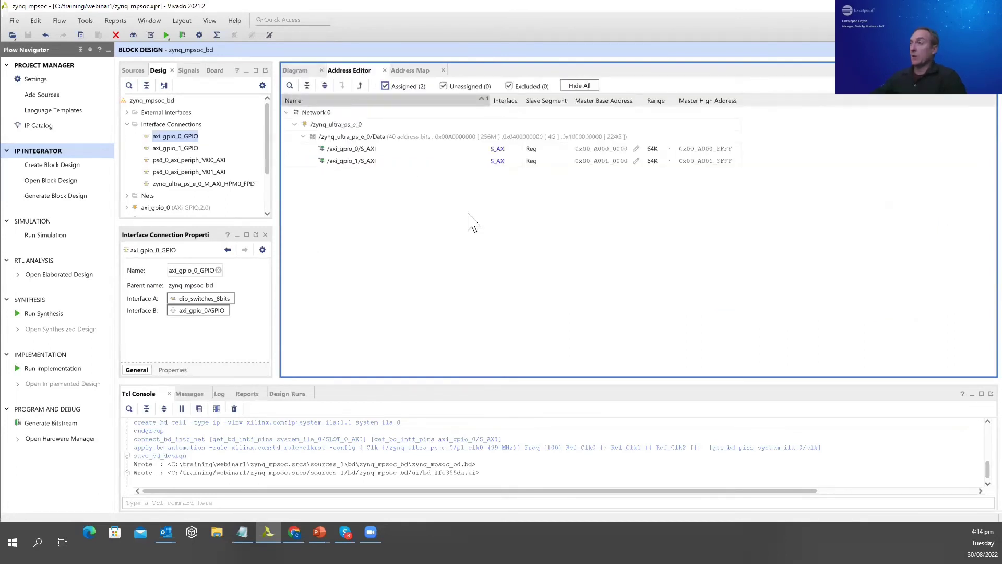
Step: Try to set the master base address of axi_gpio_1/S_AXI to 0x00_A000_2000
{"action": "left_click", "coordinate": [338, 152]}
{"action": "left_click", "coordinate": [340, 163]}
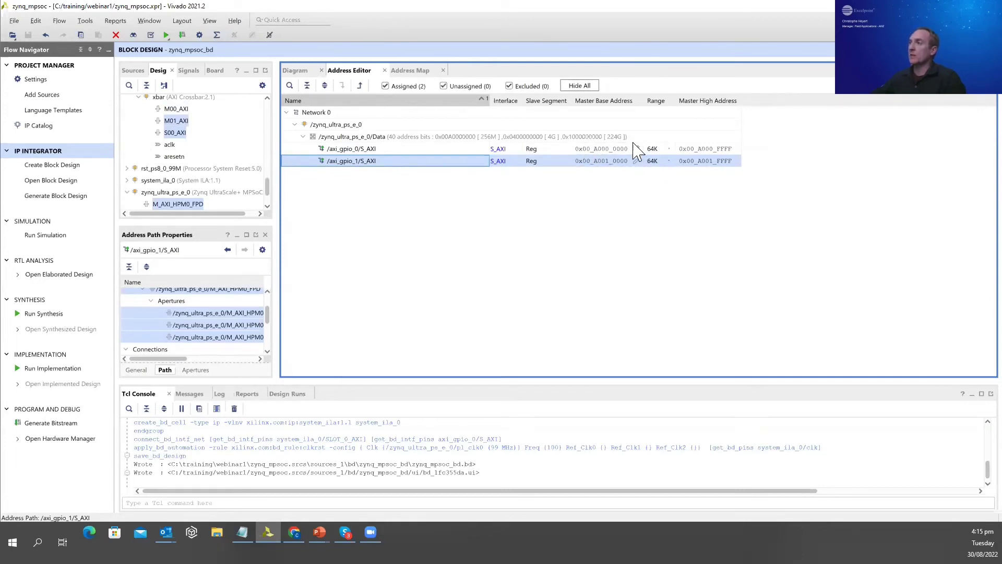
{"action": "left_click", "coordinate": [358, 137]}
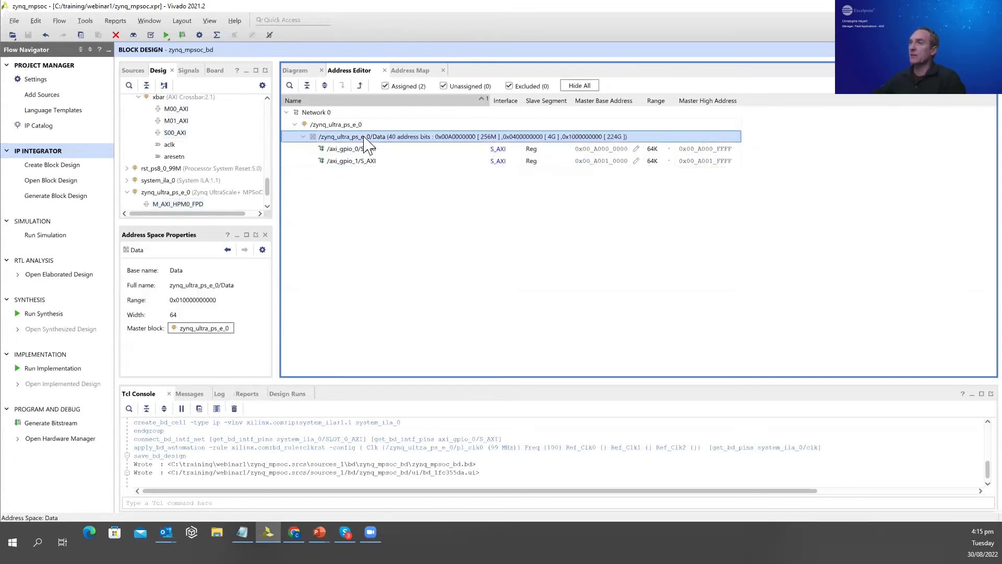
{"action": "left_click", "coordinate": [593, 161]}
{"action": "type", "text": "0x00_A000_2000"}
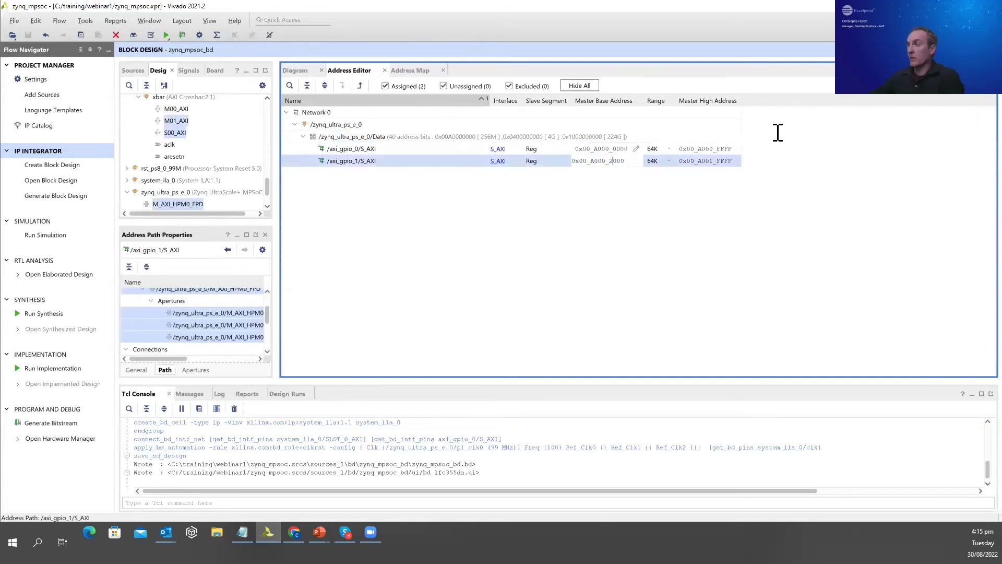
{"action": "key", "text": "Return"}
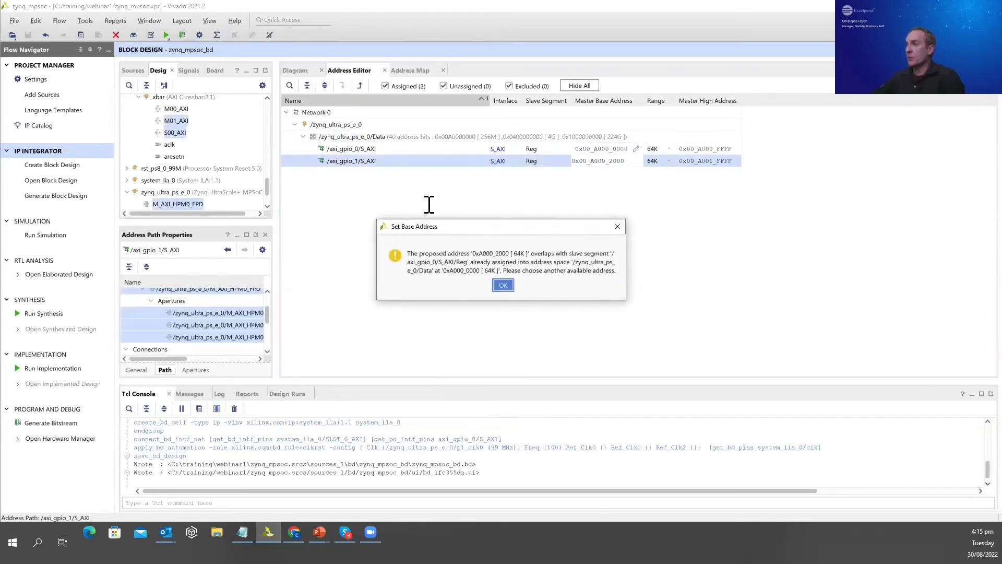
{"action": "left_click", "coordinate": [503, 285]}
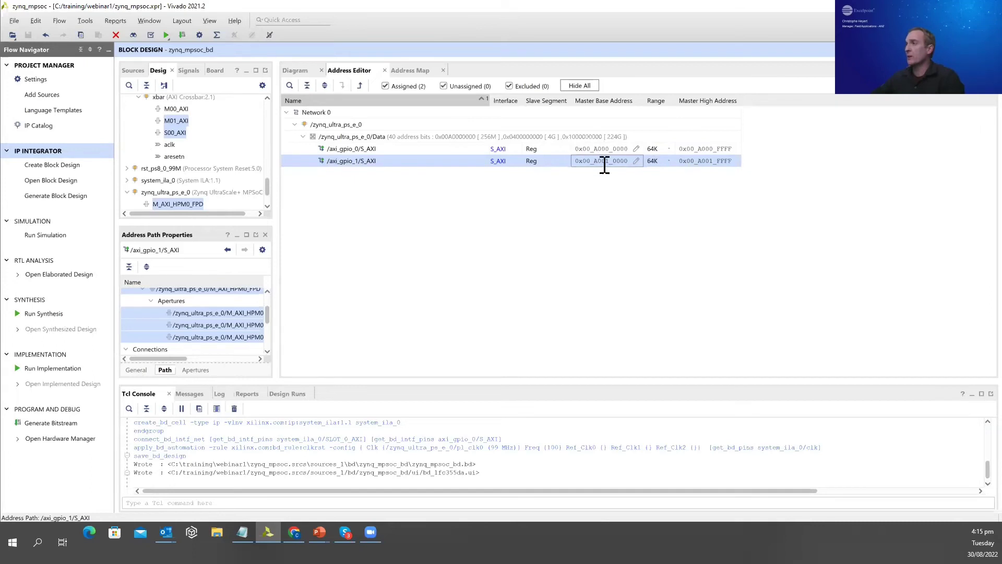
Step: Reapply base address 0x00_A001_0000 to axi_gpio_1/S_AXI and expand the address assignments under zynq_ultra_ps_e_0/Data
{"action": "left_click", "coordinate": [604, 161]}
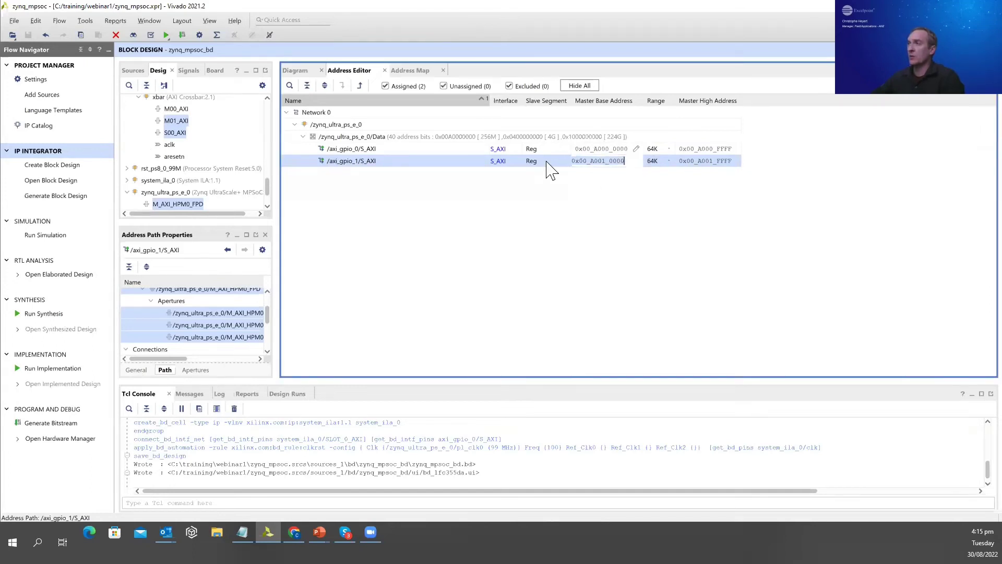
{"action": "left_click", "coordinate": [352, 153]}
{"action": "left_click", "coordinate": [285, 112]}
{"action": "left_click", "coordinate": [299, 125]}
{"action": "left_click", "coordinate": [294, 124]}
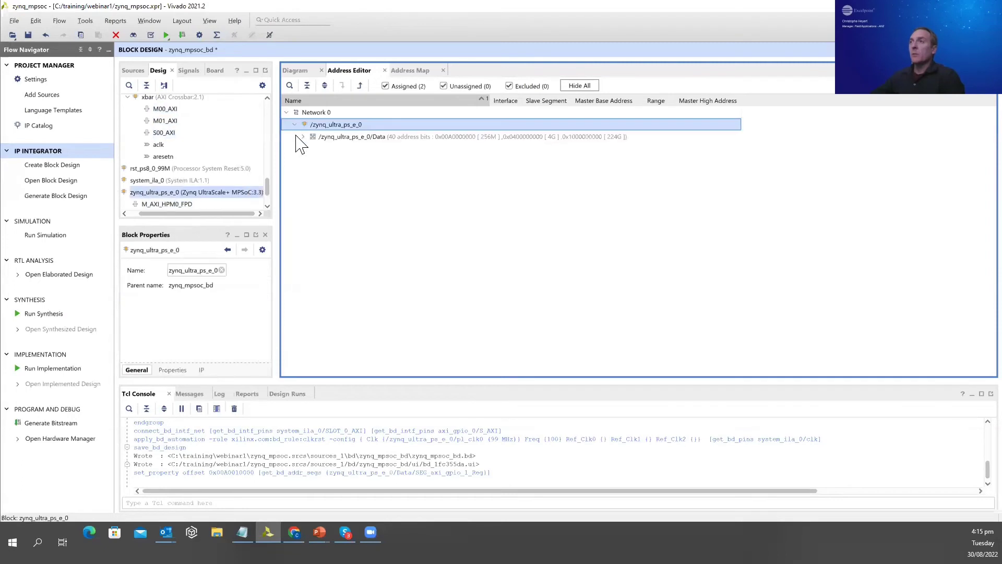
{"action": "left_click", "coordinate": [303, 136]}
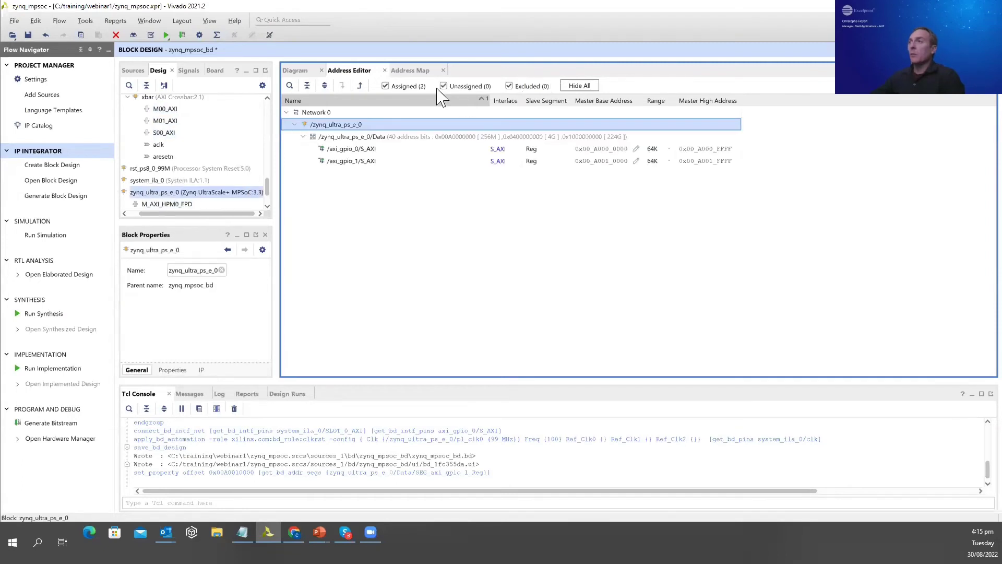
Step: Exclude axi_gpio_1/S_AXI from the processor's address space and expand the zynq_ultra_ps_e_0/Data entries again
{"action": "left_click", "coordinate": [367, 165]}
{"action": "right_click", "coordinate": [368, 167]}
{"action": "left_click", "coordinate": [399, 203]}
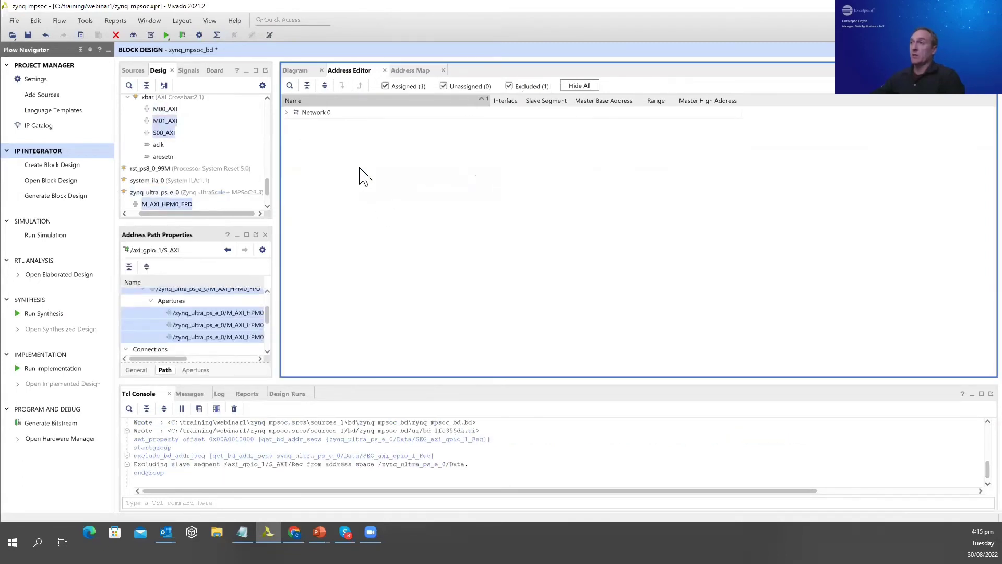
{"action": "left_click", "coordinate": [286, 113]}
{"action": "left_click", "coordinate": [295, 124]}
{"action": "left_click", "coordinate": [302, 136]}
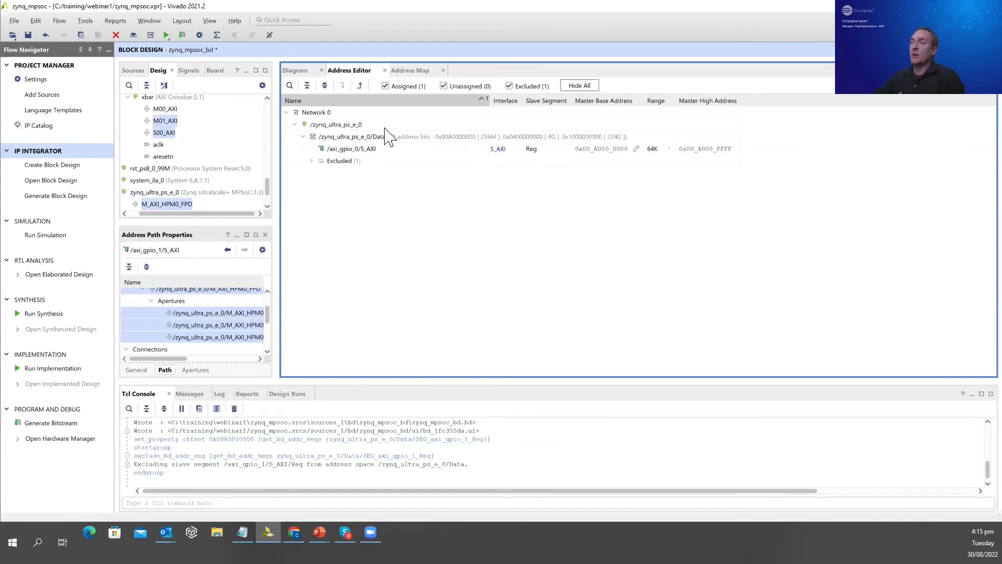
Step: Check the highlighted AXI path in the diagram, and unassign the excluded axi_gpio_1/S_AXI segment in the Address Editor
{"action": "left_click", "coordinate": [295, 71]}
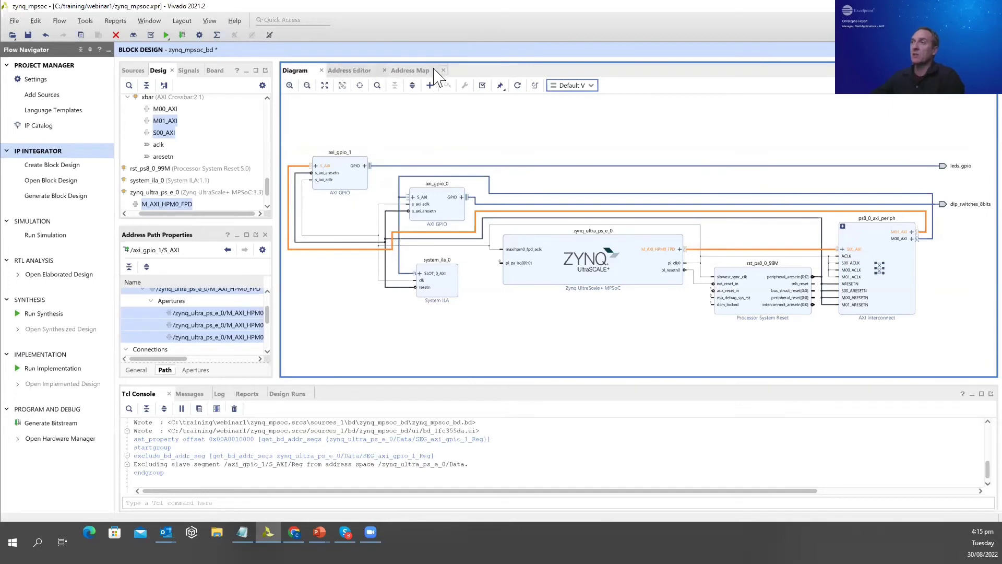
{"action": "left_click", "coordinate": [349, 70]}
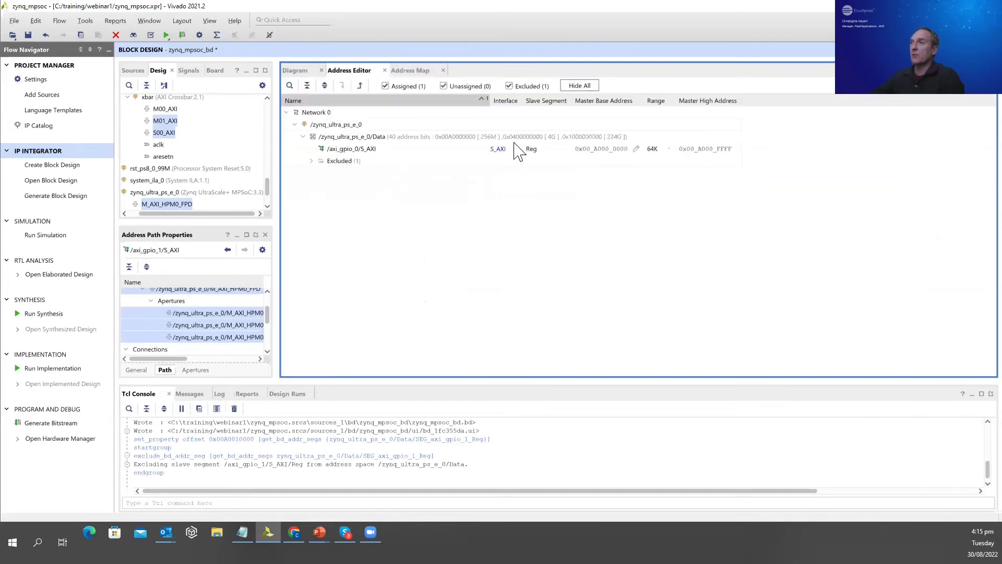
{"action": "left_click", "coordinate": [316, 162]}
{"action": "left_click", "coordinate": [311, 161]}
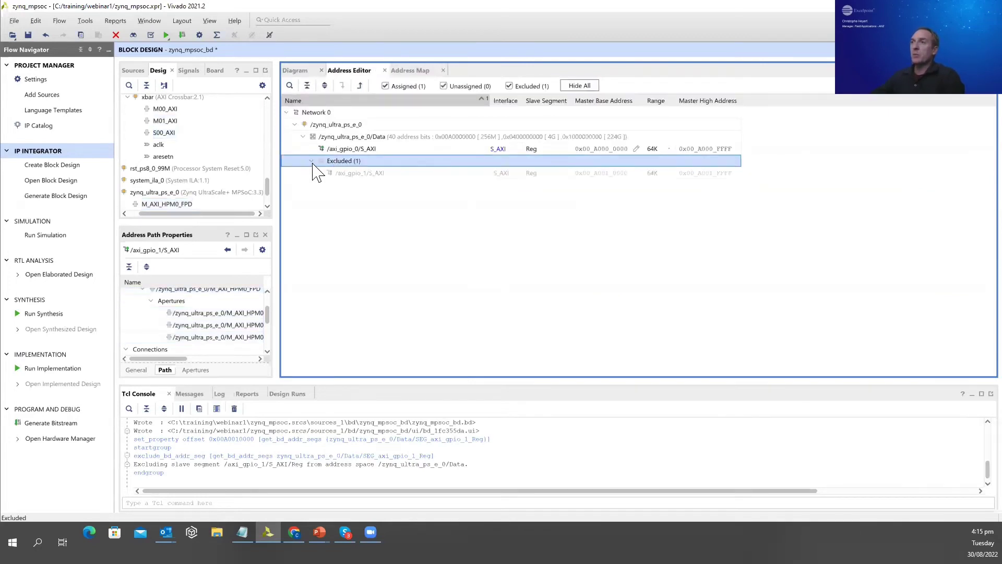
{"action": "left_click_drag", "start_coordinate": [360, 171], "coordinate": [367, 180]}
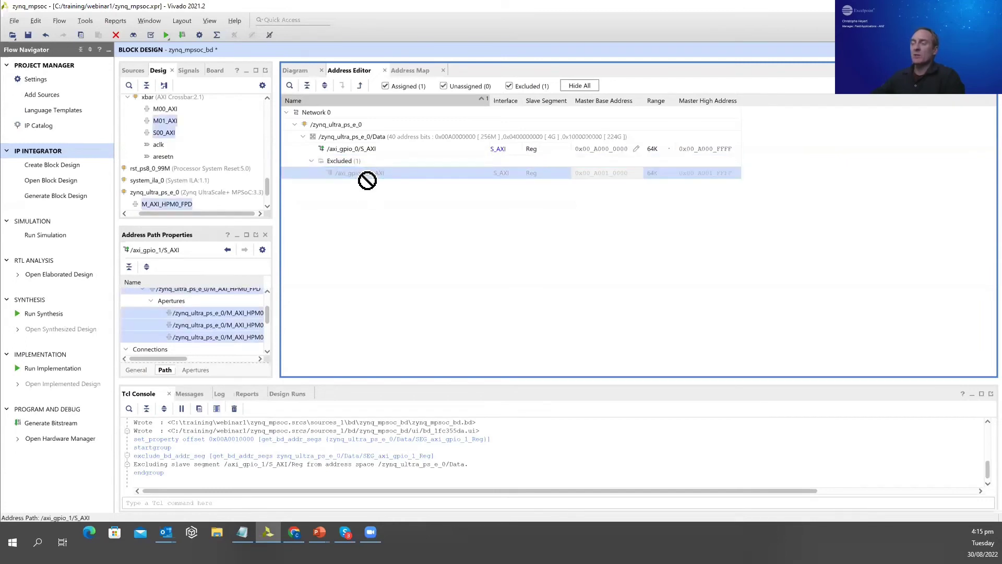
{"action": "right_click_drag", "start_coordinate": [367, 180], "coordinate": [369, 179]}
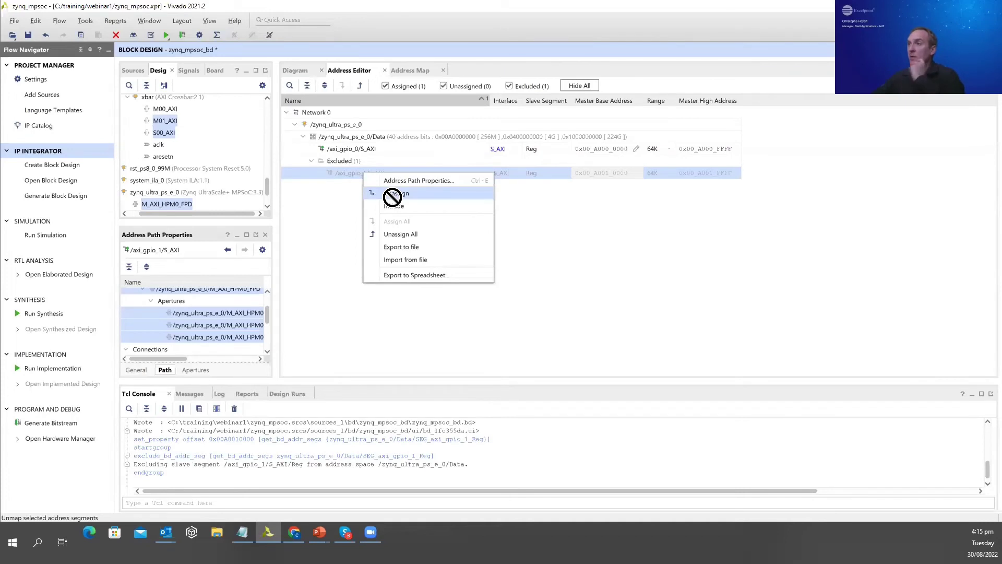
{"action": "left_click", "coordinate": [396, 194]}
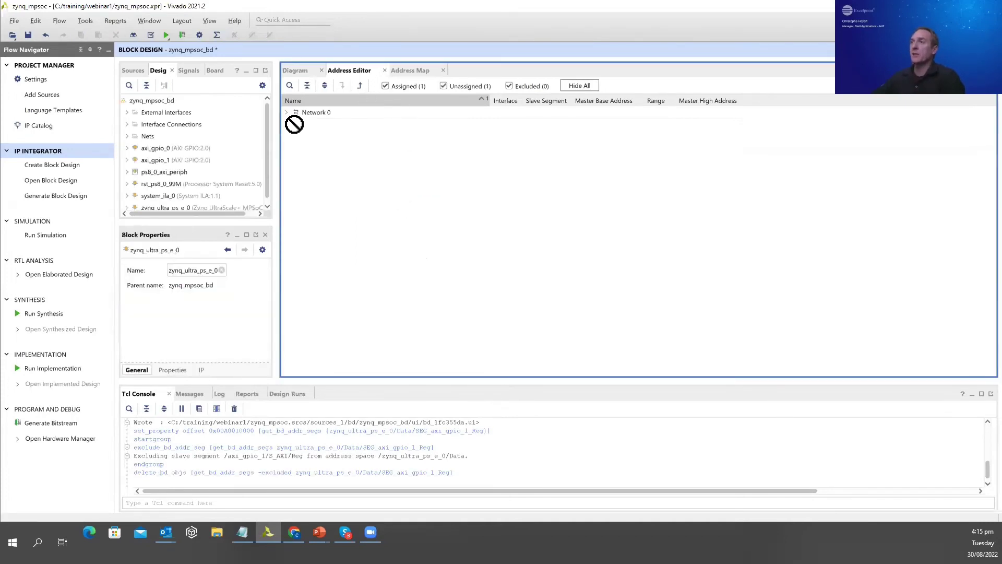
Step: Assign the unassigned axi_gpio_1/S_AXI segment to the zynq_ultra_ps_e_0/Data address space
{"action": "left_click", "coordinate": [300, 133]}
{"action": "left_click", "coordinate": [295, 125]}
{"action": "left_click", "coordinate": [303, 137]}
{"action": "left_click", "coordinate": [312, 161]}
{"action": "right_click", "coordinate": [362, 174]}
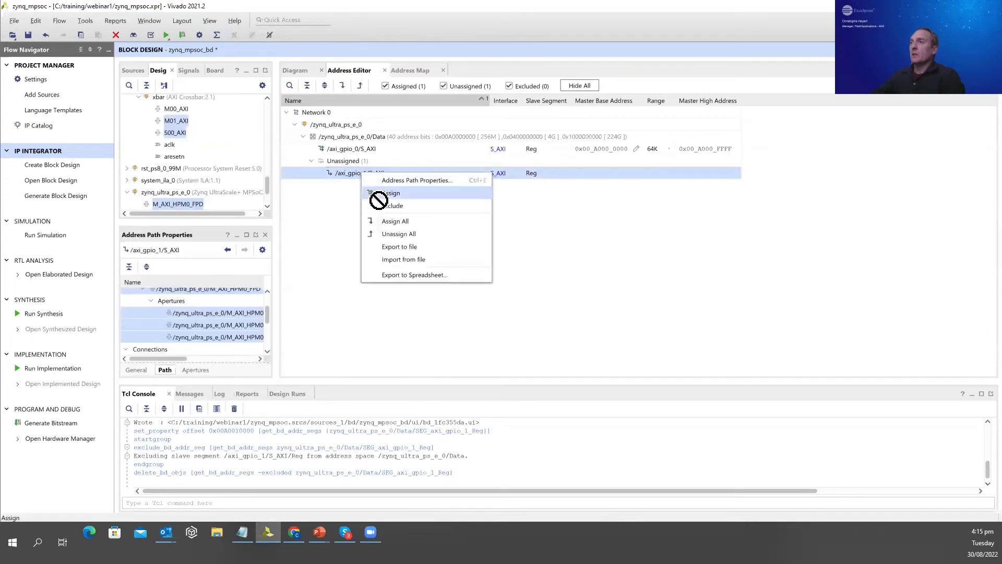
{"action": "left_click", "coordinate": [386, 193]}
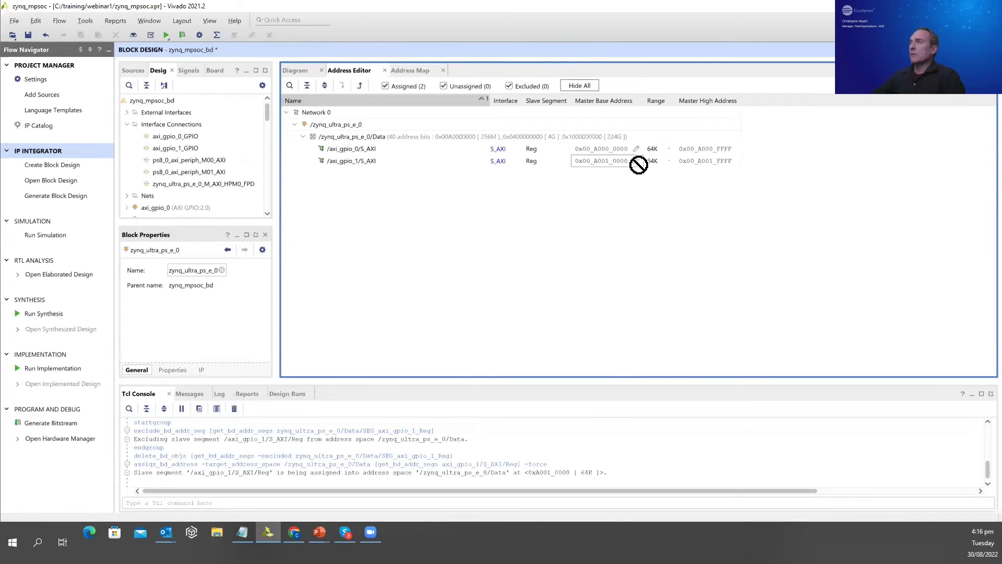
Step: Return to the block diagram and save the zynq_mpsoc_bd block design
{"action": "left_click", "coordinate": [303, 73]}
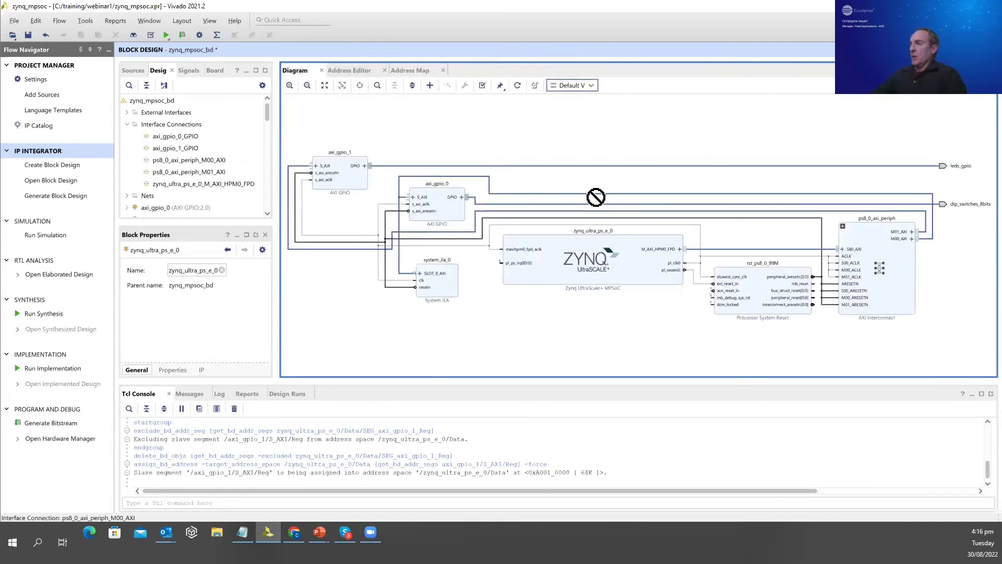
{"action": "scroll", "coordinate": [594, 192], "scroll_direction": "down", "scroll_amount": 2}
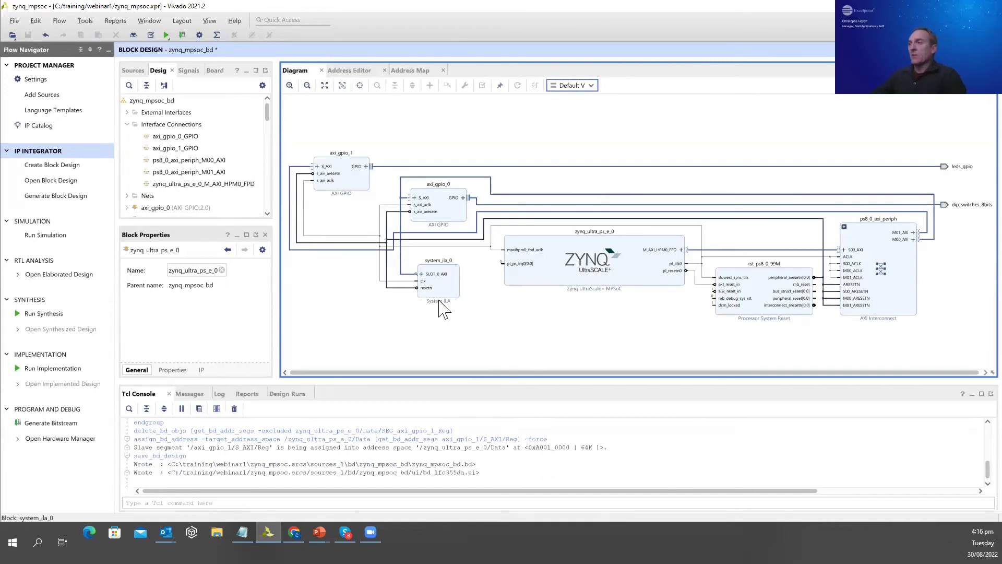
{"action": "right_click", "coordinate": [348, 294]}
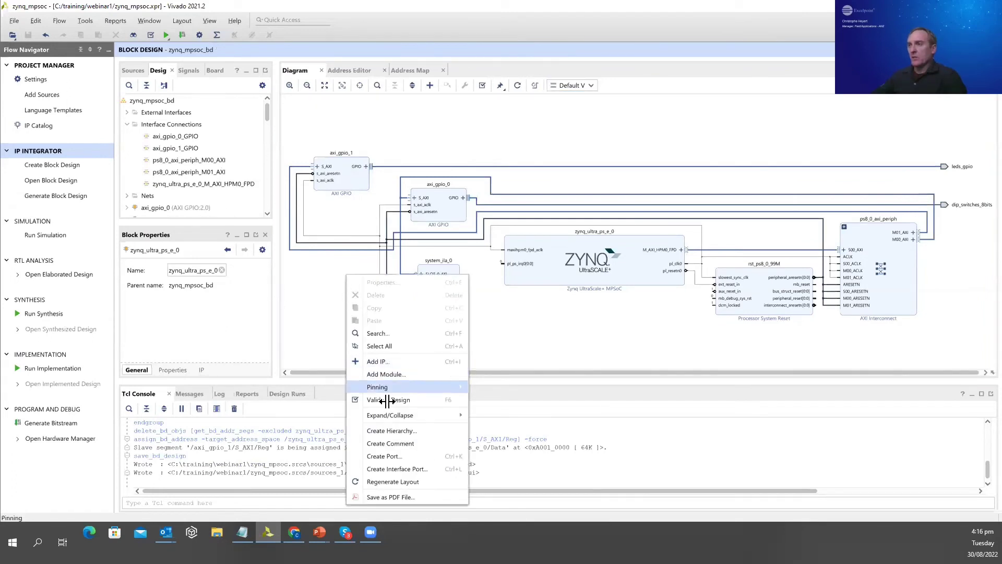
{"action": "right_click", "coordinate": [622, 141]}
{"action": "right_click", "coordinate": [627, 130]}
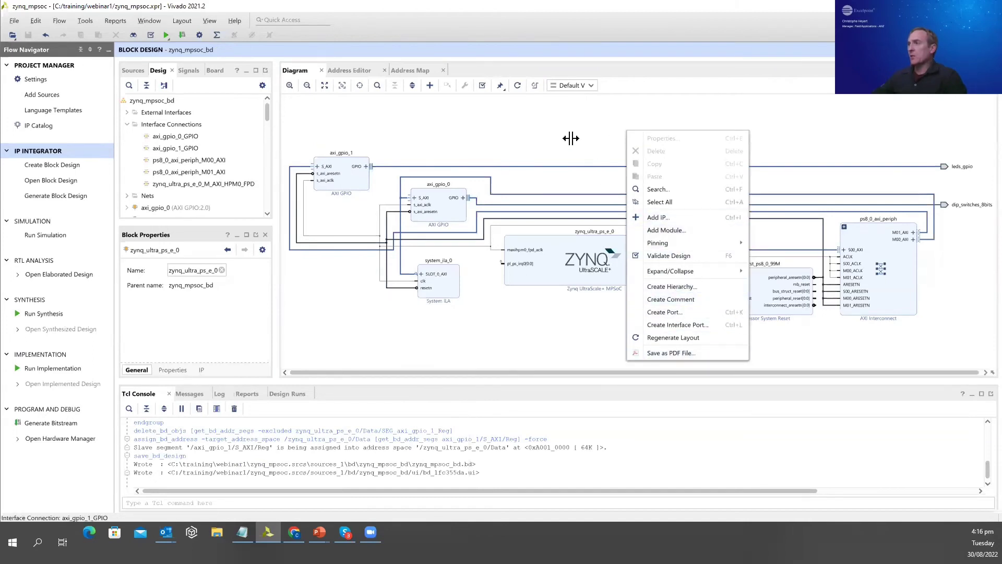
{"action": "left_click", "coordinate": [518, 138]}
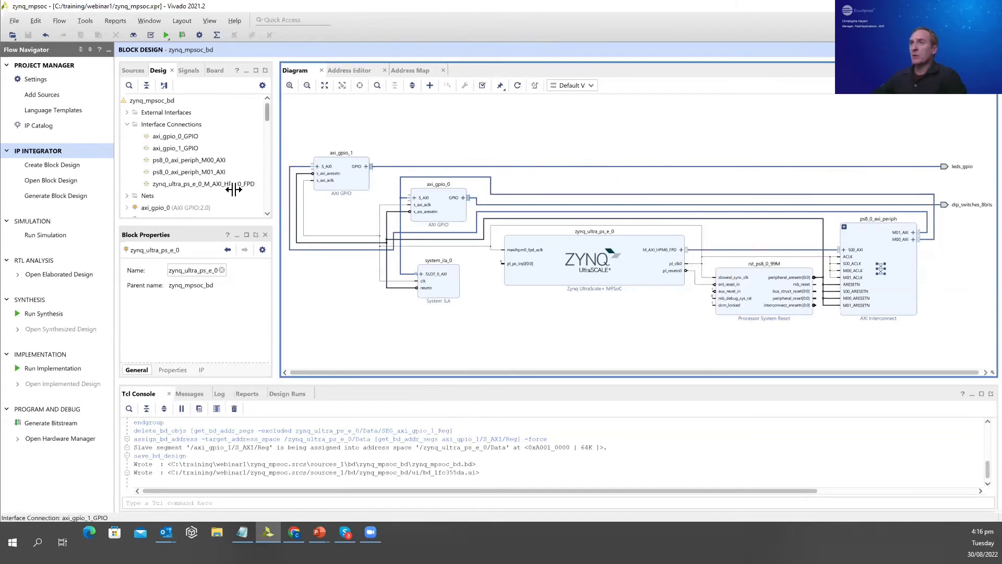
Step: Expand zynq_mpsoc_bd under Design Sources to examine its IP sources and the actions available for it
{"action": "left_click", "coordinate": [131, 70]}
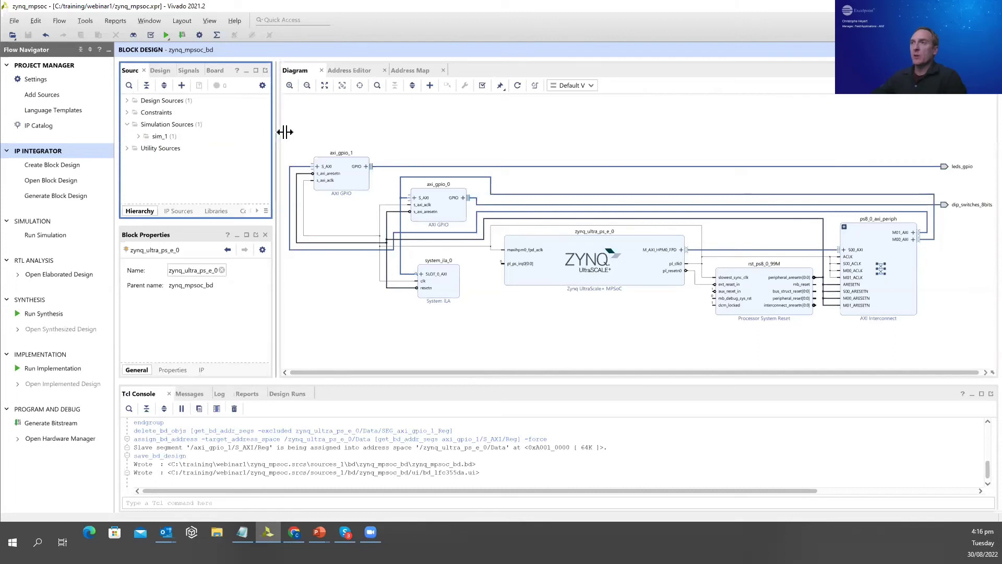
{"action": "left_click", "coordinate": [127, 100]}
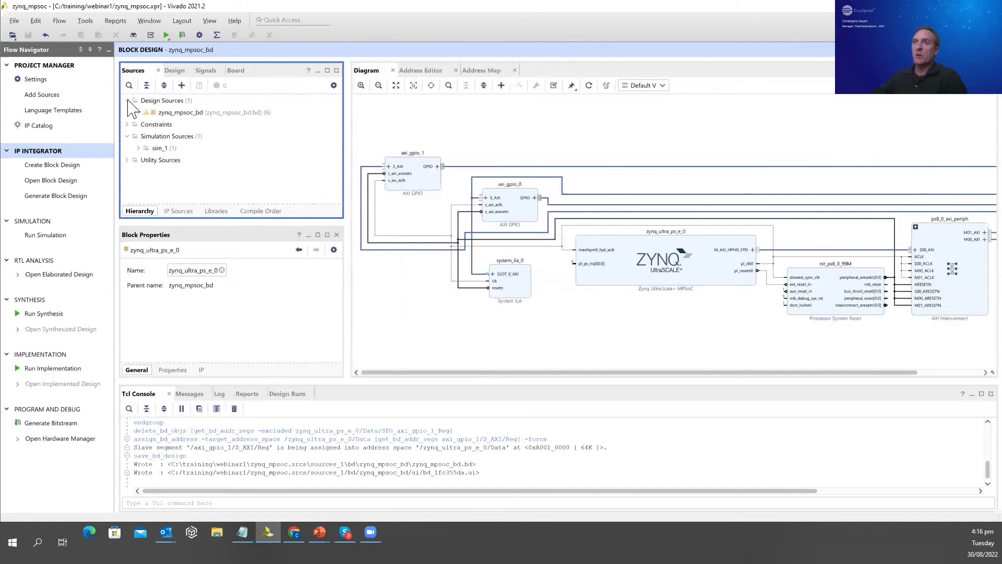
{"action": "left_click", "coordinate": [216, 114]}
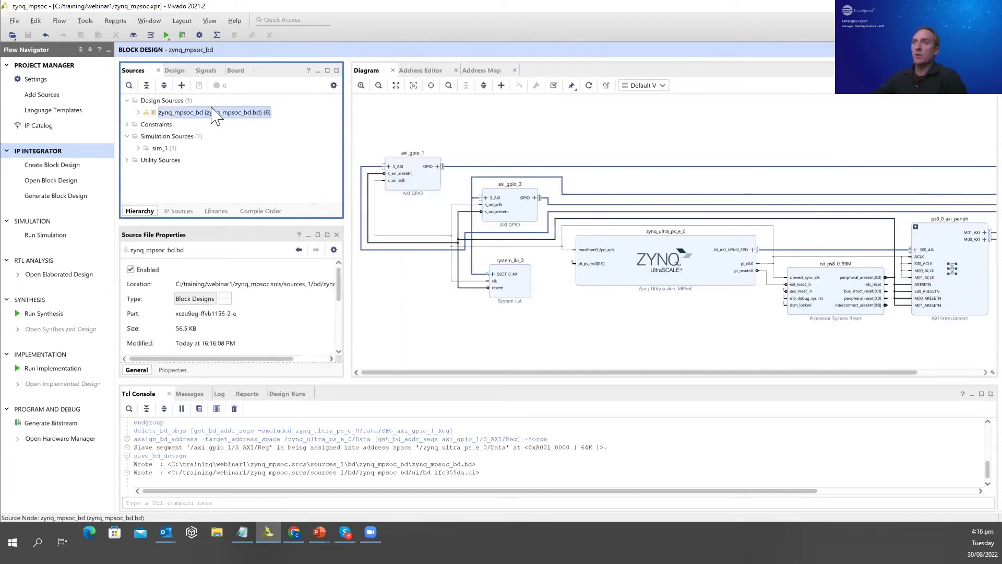
{"action": "left_click", "coordinate": [138, 113]}
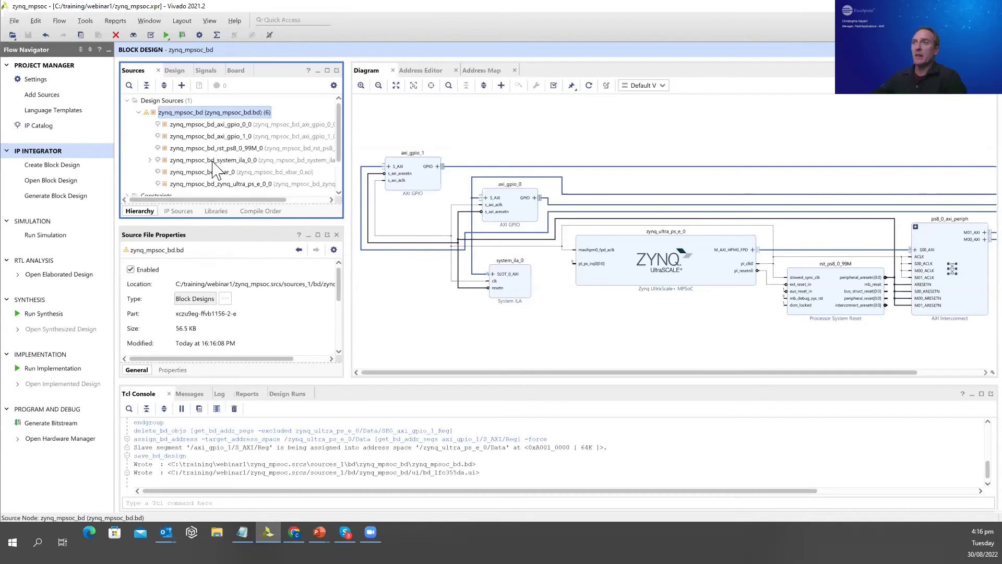
{"action": "left_click_drag", "start_coordinate": [207, 222], "coordinate": [209, 242]}
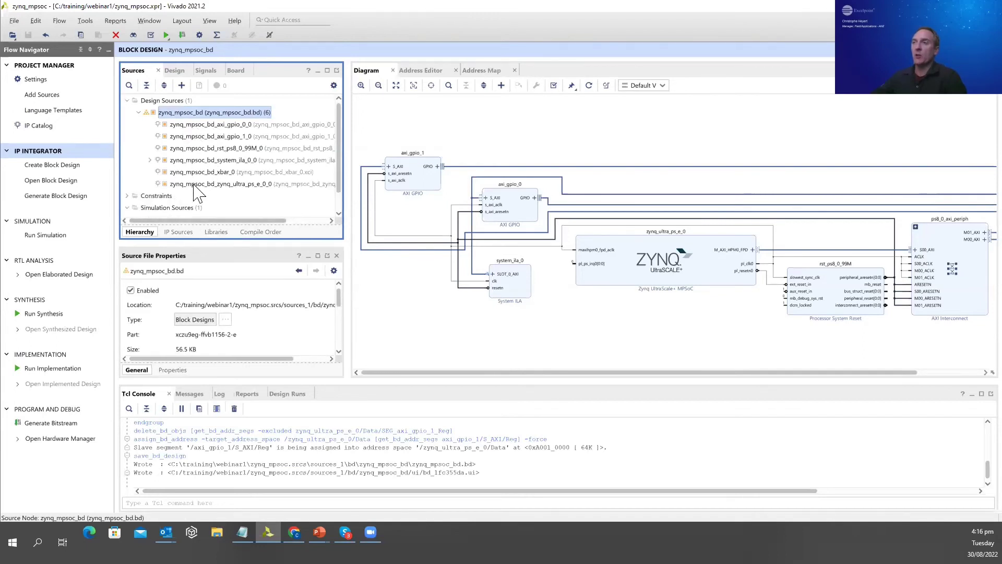
{"action": "right_click", "coordinate": [204, 122]}
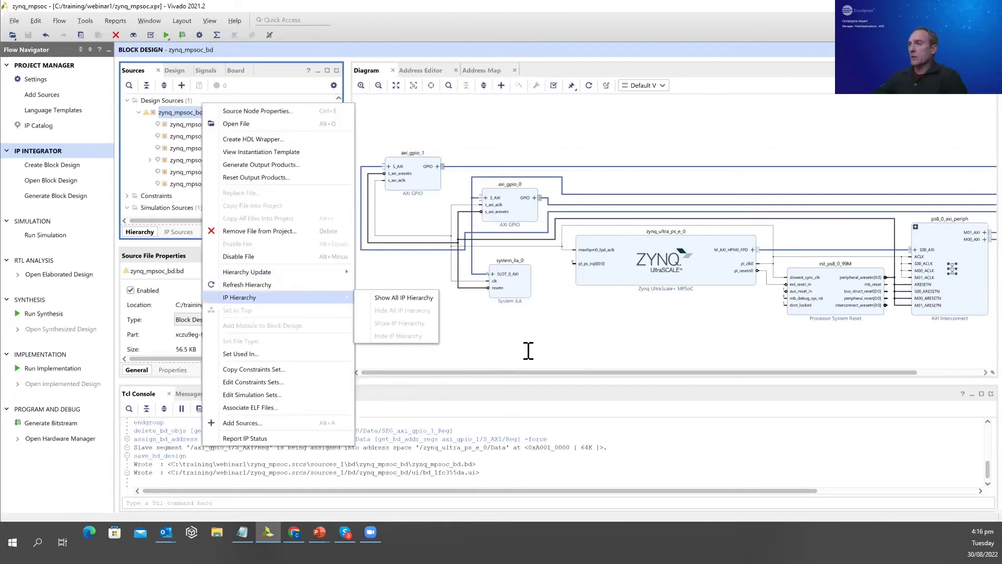
Step: Validate the block design and dismiss the validation report
{"action": "right_click", "coordinate": [529, 406]}
{"action": "left_click", "coordinate": [568, 456]}
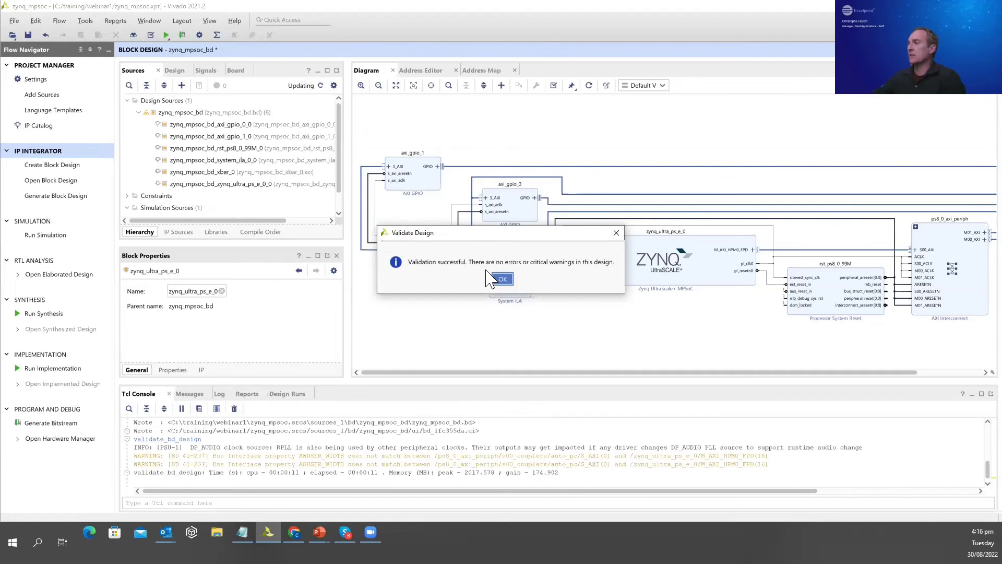
{"action": "left_click", "coordinate": [500, 279]}
{"action": "scroll", "coordinate": [669, 178], "scroll_direction": "down", "scroll_amount": 2}
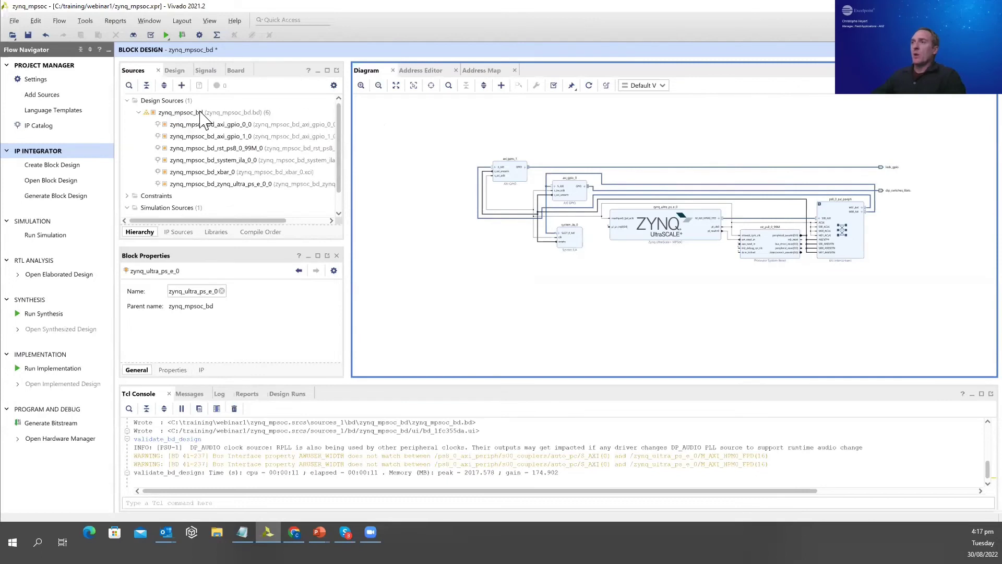
Step: Create an HDL wrapper for zynq_mpsoc_bd, letting Vivado manage the wrapper and auto-update it
{"action": "left_click", "coordinate": [204, 113]}
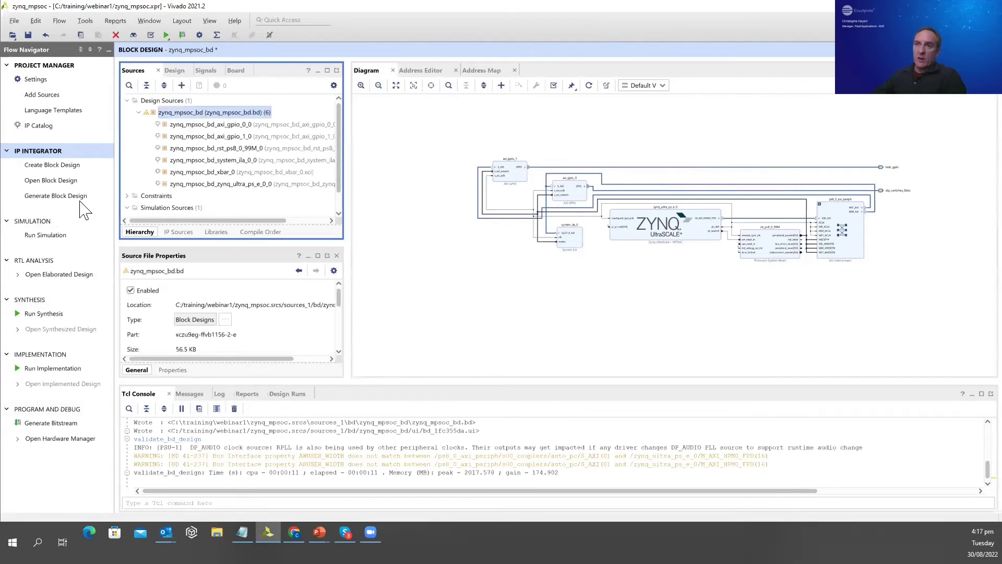
{"action": "right_click", "coordinate": [182, 121]}
{"action": "left_click", "coordinate": [174, 120]}
{"action": "right_click", "coordinate": [174, 120]}
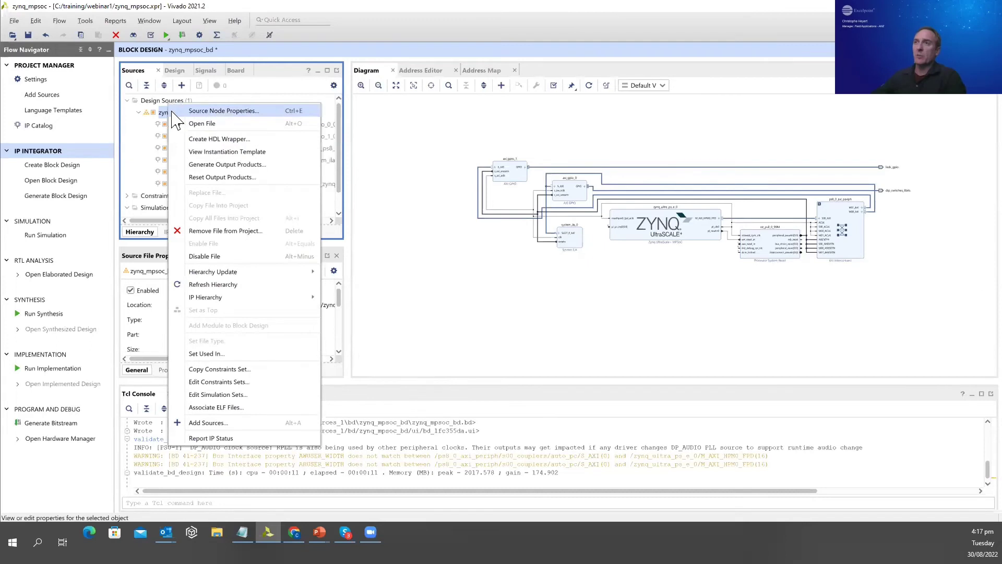
{"action": "left_click", "coordinate": [209, 139]}
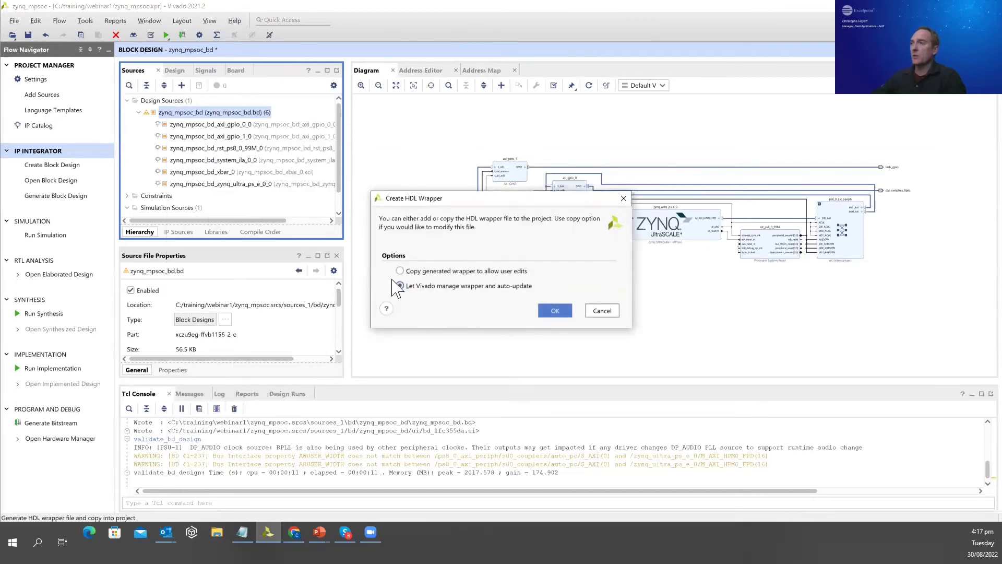
{"action": "left_click", "coordinate": [555, 311]}
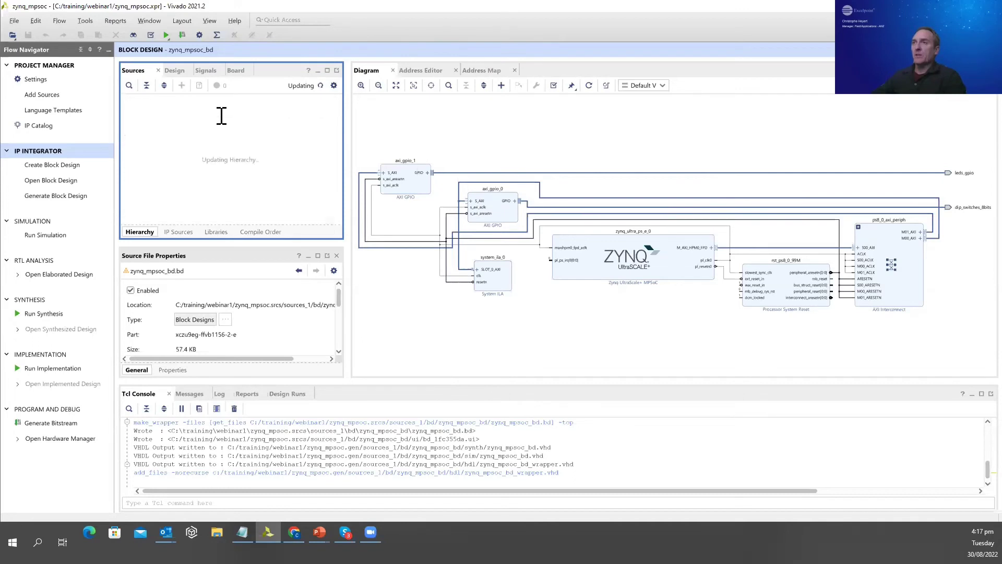
Step: Open zynq_mpsoc_bd_wrapper.vhd from Design Sources and examine its entity ports and the instantiation of the zynq_mpsoc_bd component
{"action": "left_click", "coordinate": [138, 113]}
{"action": "left_click", "coordinate": [183, 112]}
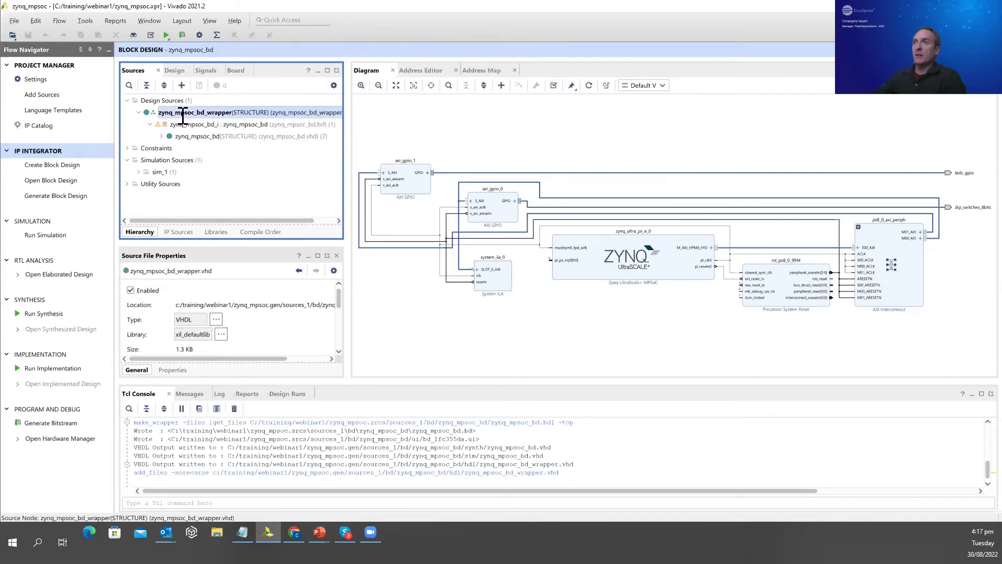
{"action": "left_click_drag", "start_coordinate": [208, 221], "coordinate": [228, 220]}
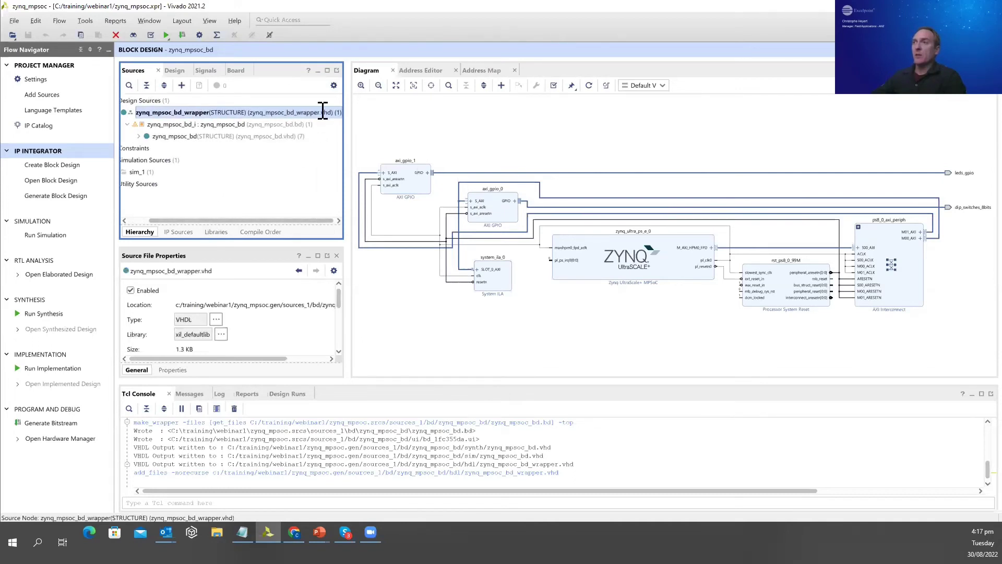
{"action": "double_click", "coordinate": [289, 113]}
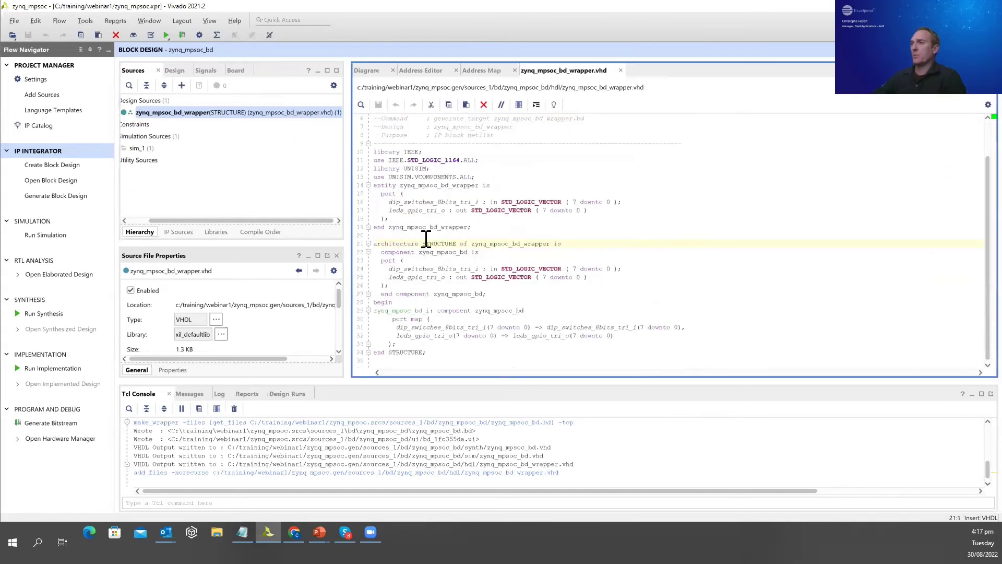
{"action": "left_click_drag", "start_coordinate": [392, 178], "coordinate": [541, 318]}
{"action": "left_click", "coordinate": [407, 256]}
{"action": "left_click_drag", "start_coordinate": [393, 312], "coordinate": [456, 311]}
{"action": "left_click", "coordinate": [422, 233]}
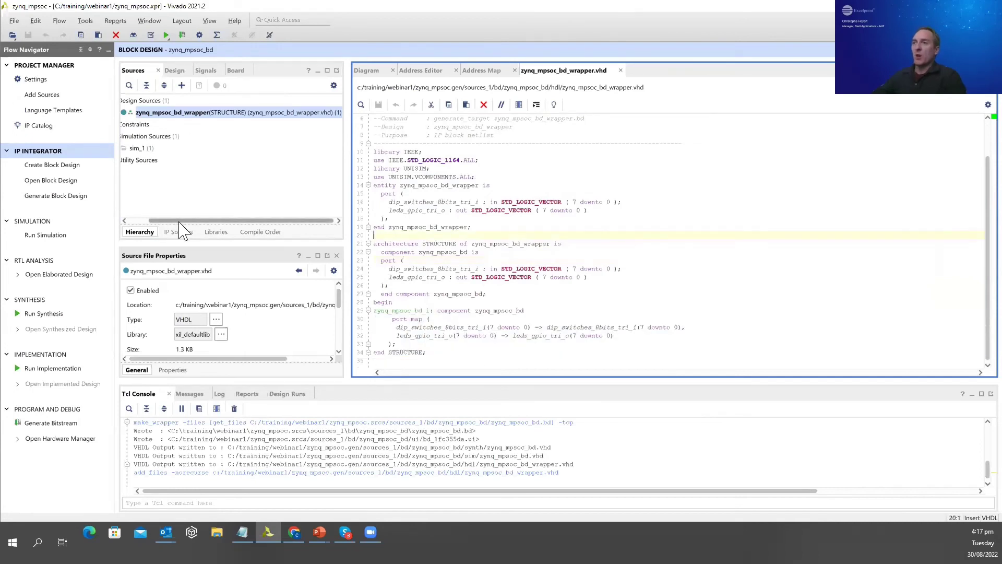
{"action": "left_click_drag", "start_coordinate": [172, 220], "coordinate": [102, 223]}
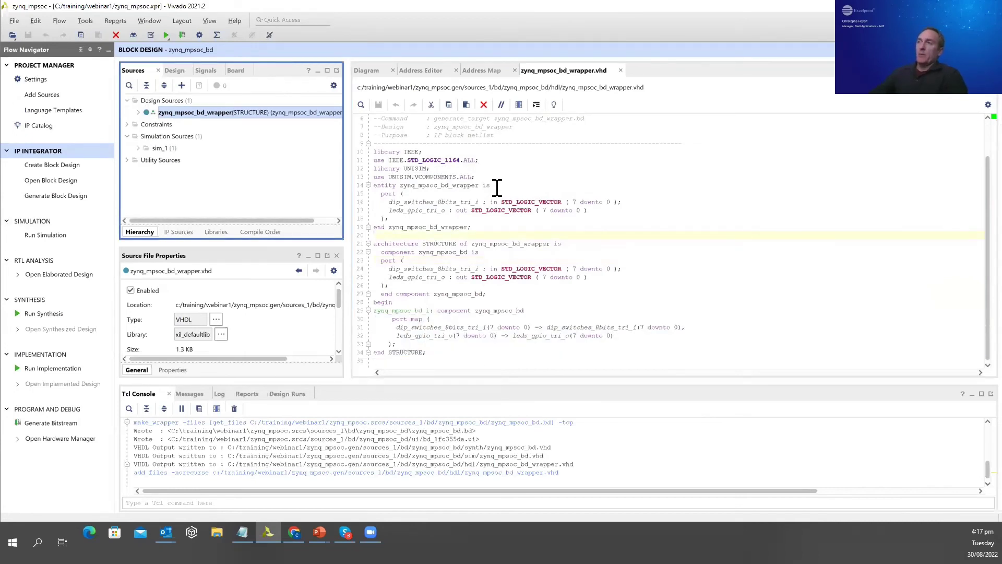
Step: Return to the block diagram and check which module types can be added to it, leaving Add Module without adding any
{"action": "left_click", "coordinate": [359, 70]}
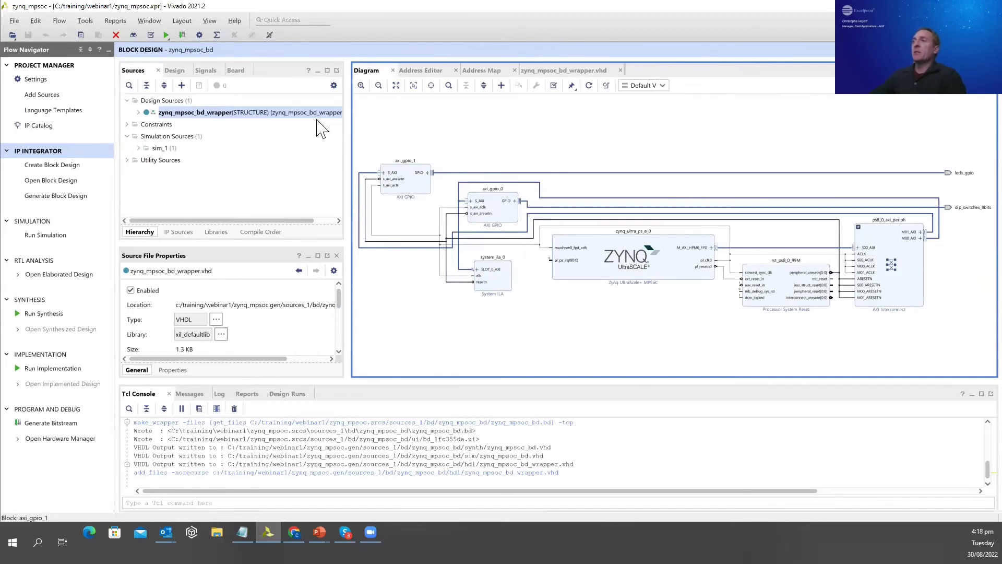
{"action": "right_click", "coordinate": [586, 298]}
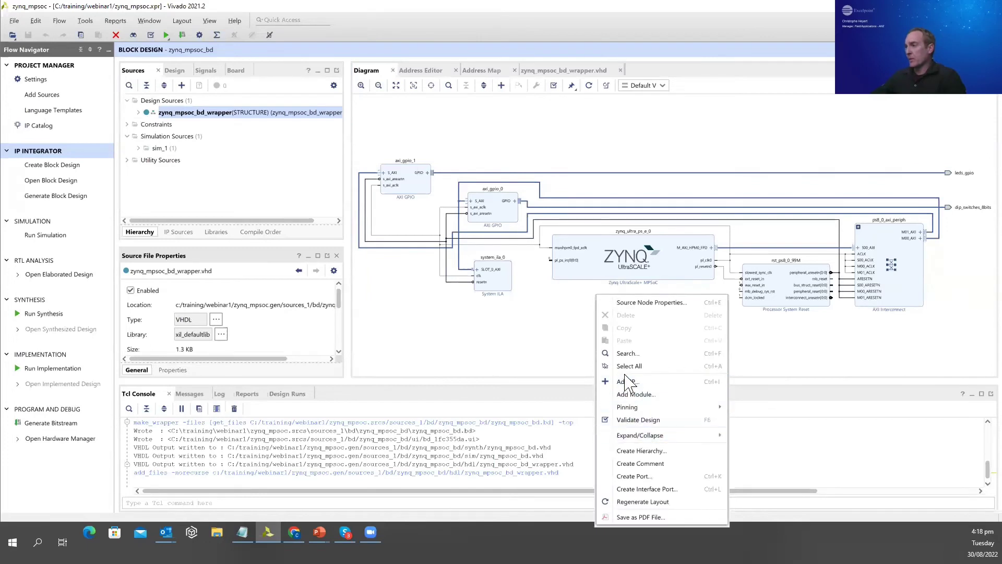
{"action": "left_click", "coordinate": [633, 395]}
{"action": "left_click", "coordinate": [509, 241]}
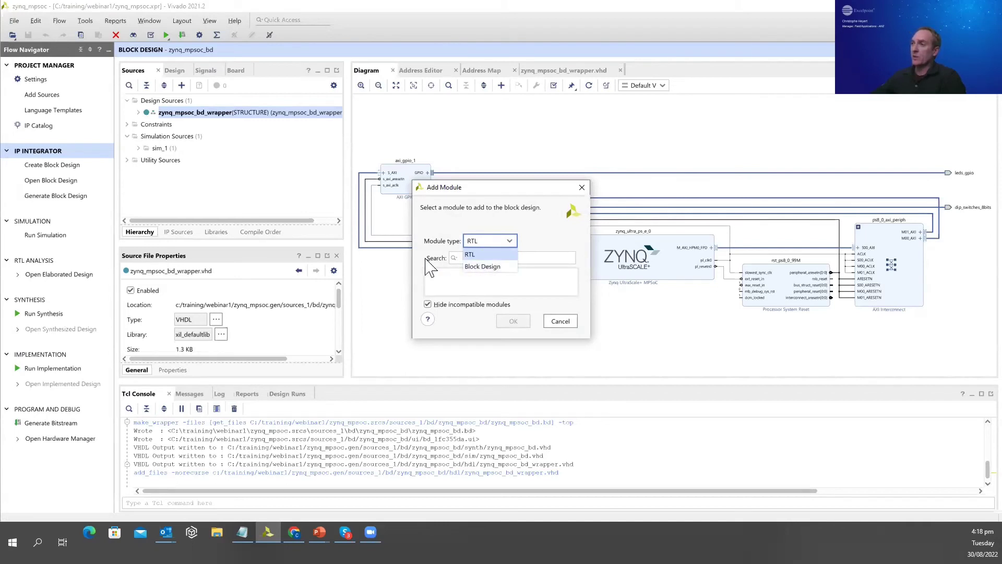
{"action": "left_click", "coordinate": [560, 321]}
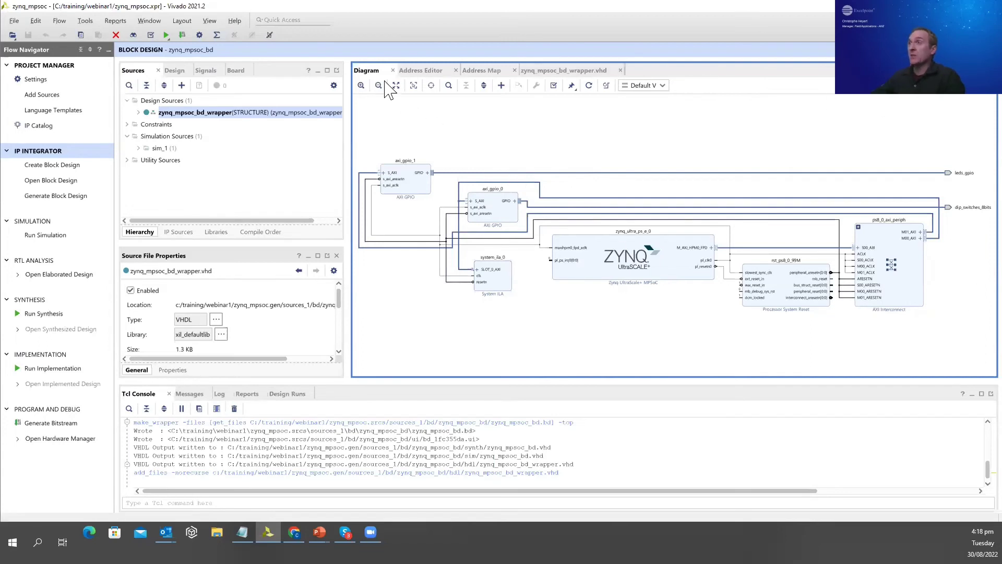
Step: Review the wrapper's VHDL source again, and expand zynq_mpsoc_bd_wrapper in Design Sources to select the zynq_mpsoc_bd_i block design
{"action": "left_click", "coordinate": [553, 70]}
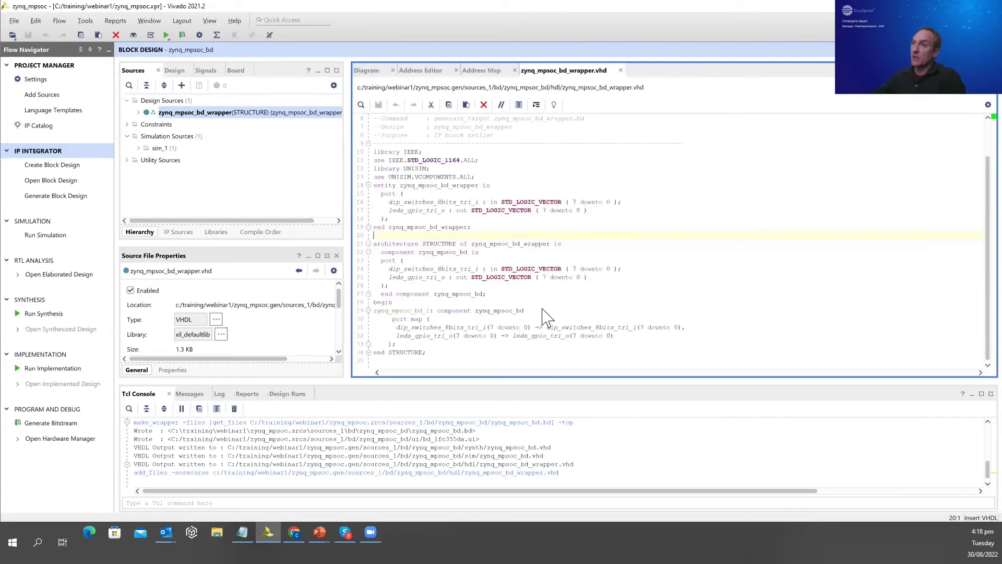
{"action": "right_click", "coordinate": [492, 187]}
{"action": "left_click", "coordinate": [505, 147]}
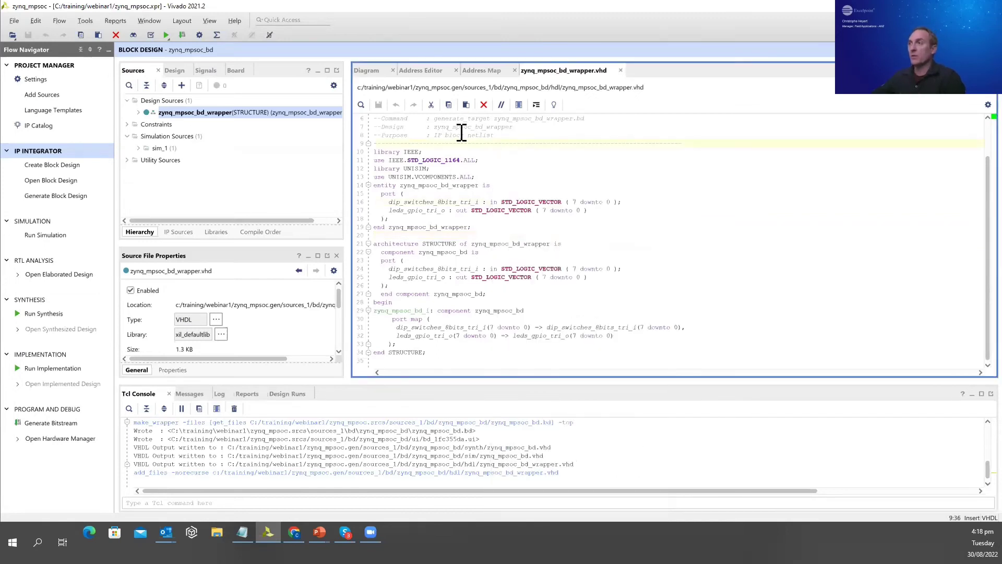
{"action": "left_click", "coordinate": [138, 112]}
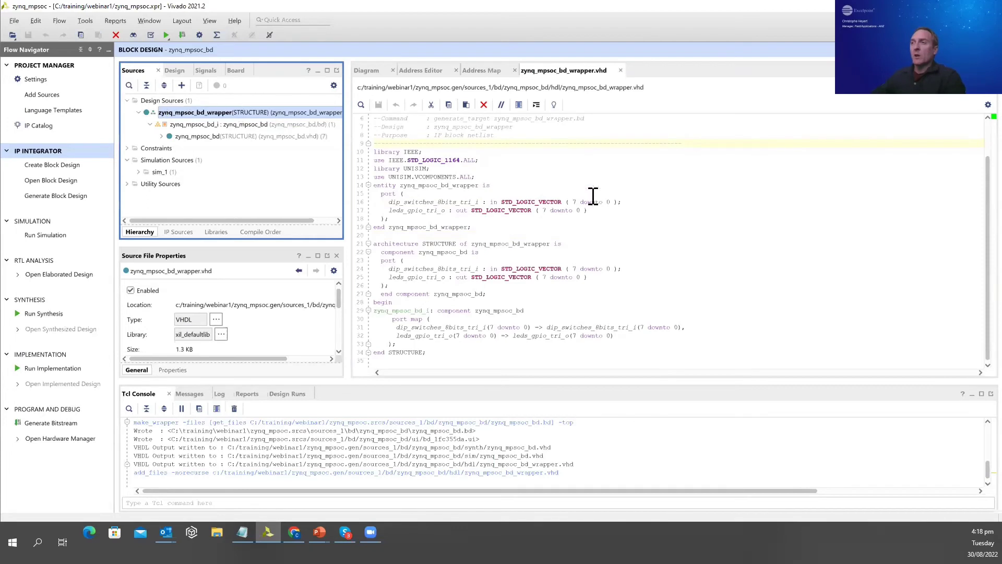
{"action": "left_click", "coordinate": [223, 125]}
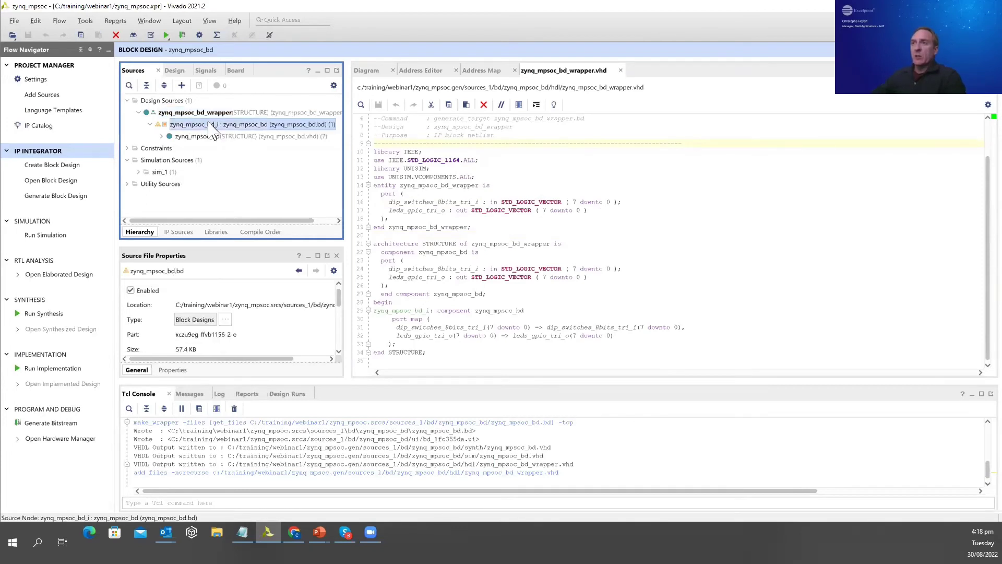
{"action": "right_click", "coordinate": [214, 133]}
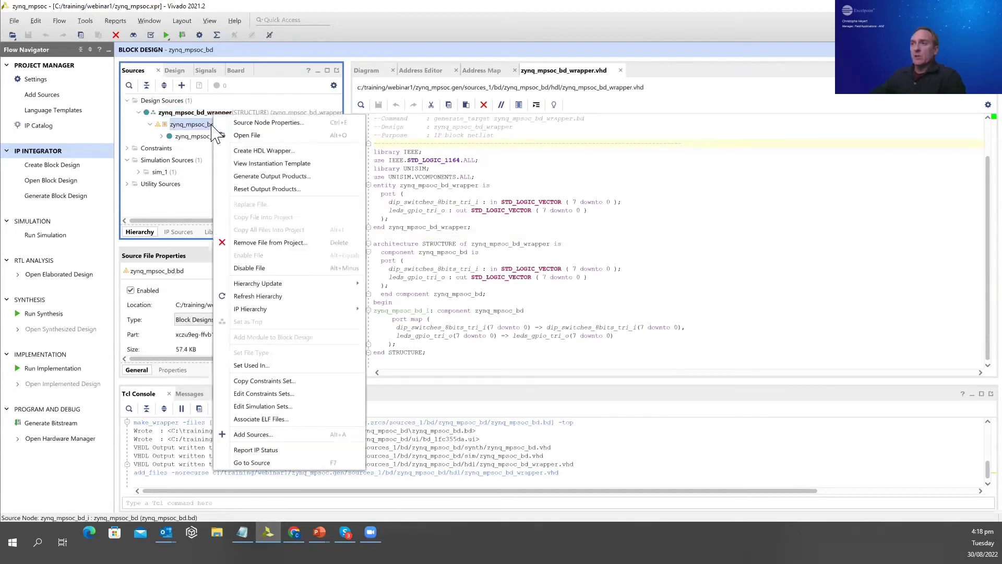
{"action": "left_click", "coordinate": [231, 177]}
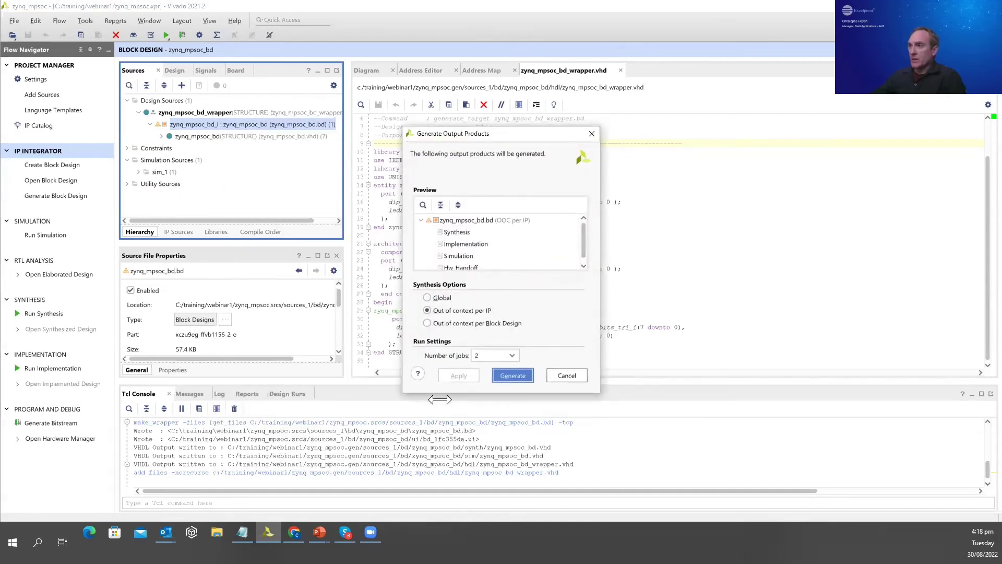
{"action": "left_click_drag", "start_coordinate": [405, 393], "coordinate": [335, 435]}
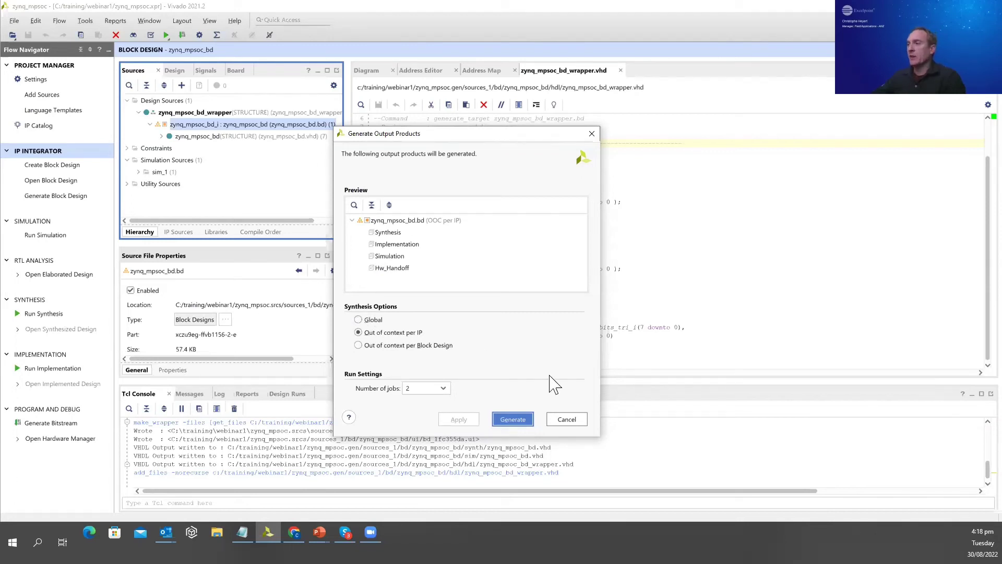
{"action": "left_click", "coordinate": [566, 419]}
Step: Generate the output products of zynq_mpsoc_bd with out-of-context per IP synthesis and 2 jobs, and dismiss the launch notice
{"action": "left_click", "coordinate": [367, 70]}
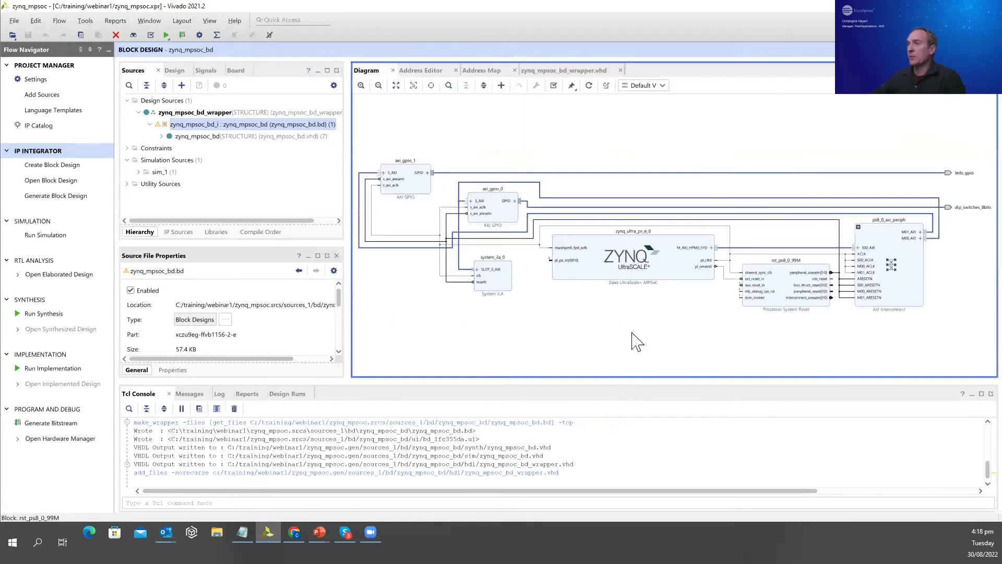
{"action": "right_click", "coordinate": [194, 125]}
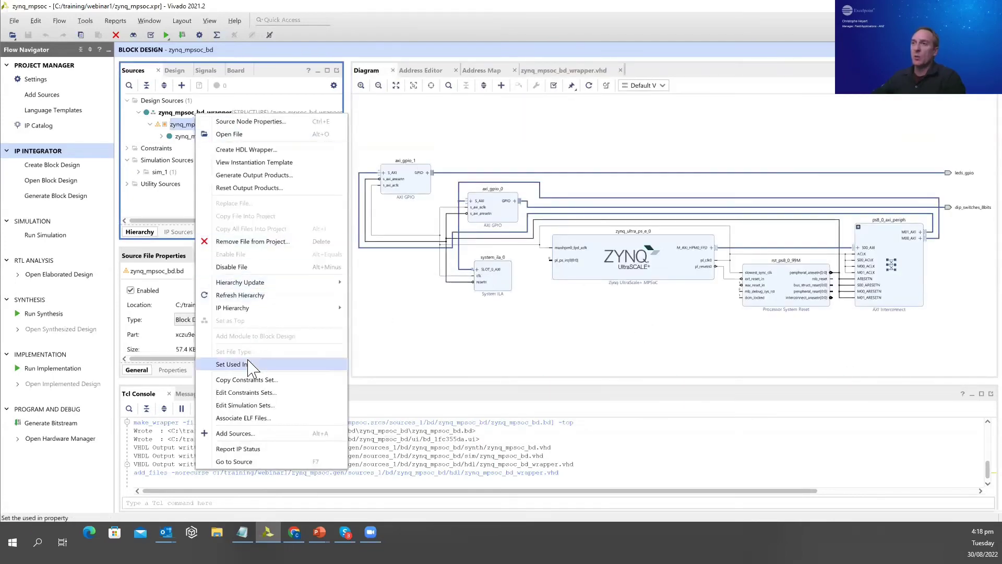
{"action": "left_click", "coordinate": [240, 176]}
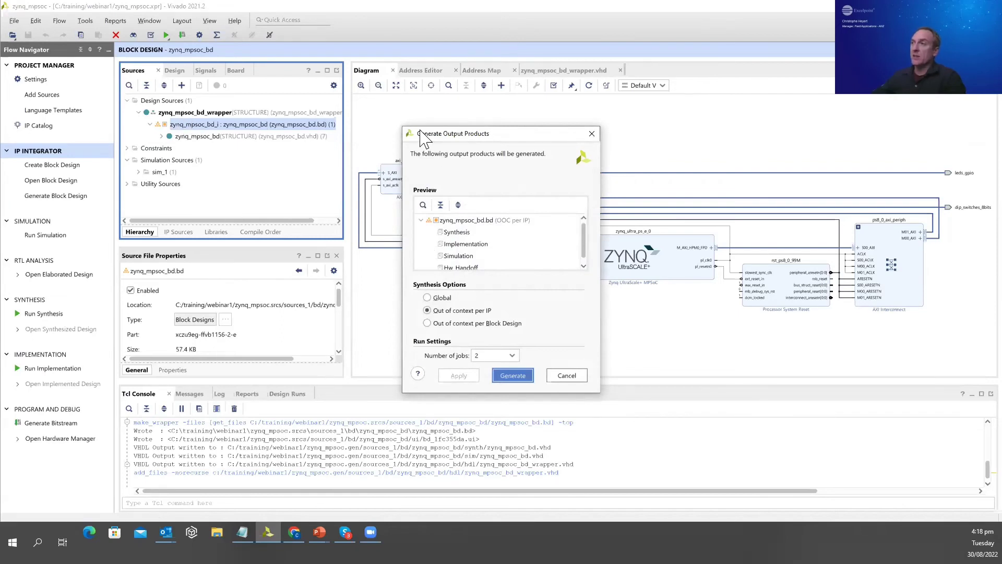
{"action": "left_click_drag", "start_coordinate": [409, 136], "coordinate": [140, 182]}
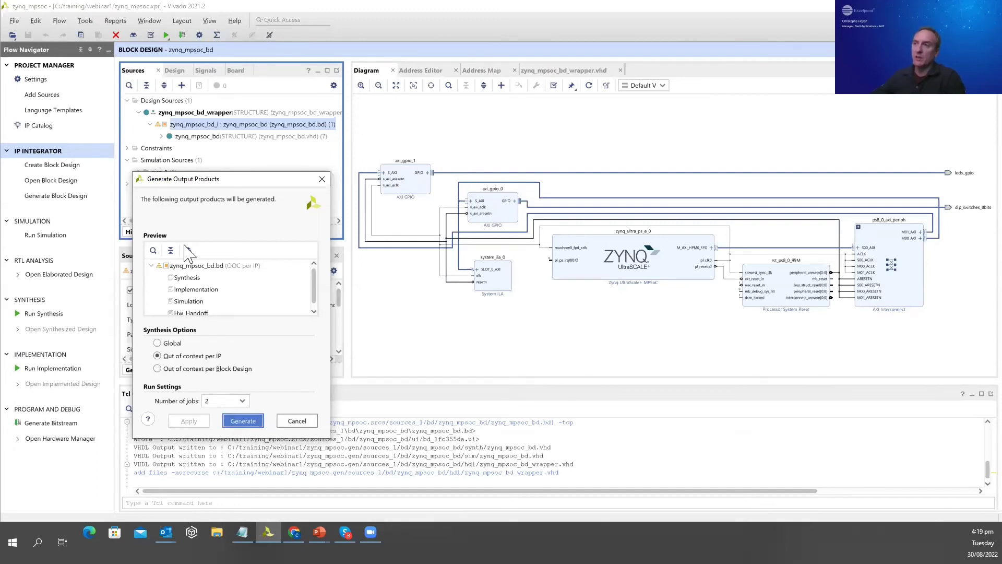
{"action": "left_click", "coordinate": [244, 421]}
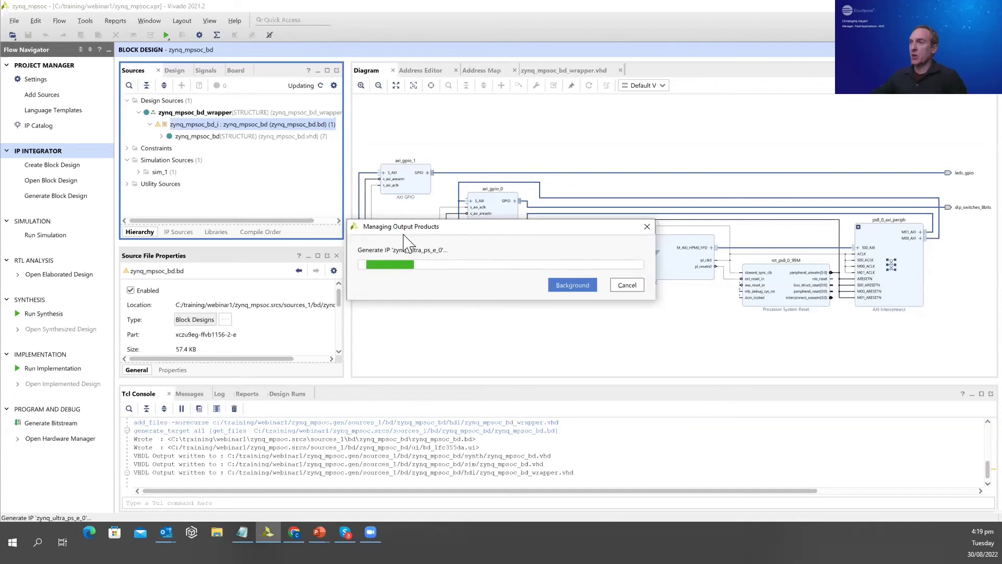
{"action": "left_click_drag", "start_coordinate": [403, 235], "coordinate": [437, 330]}
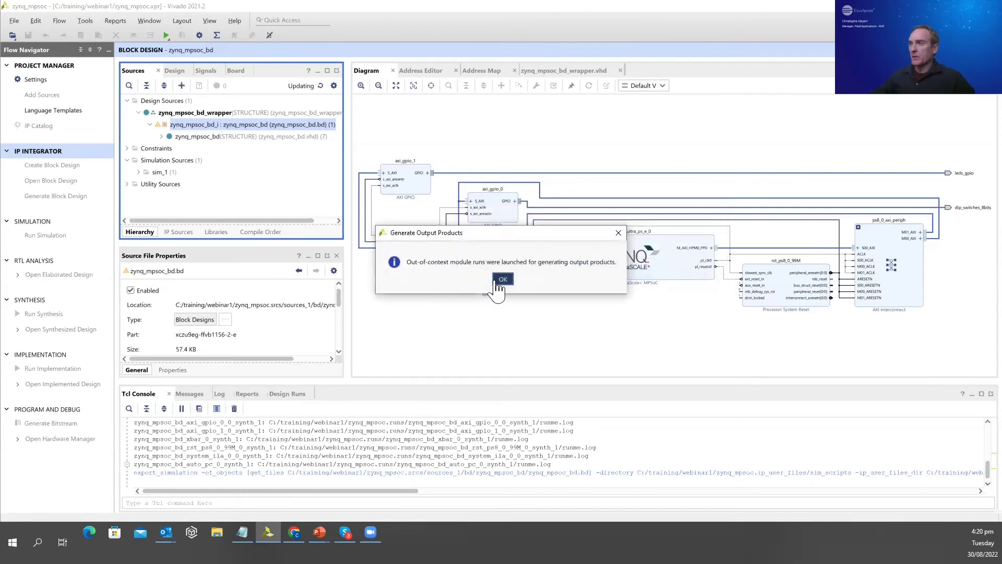
{"action": "left_click", "coordinate": [502, 279]}
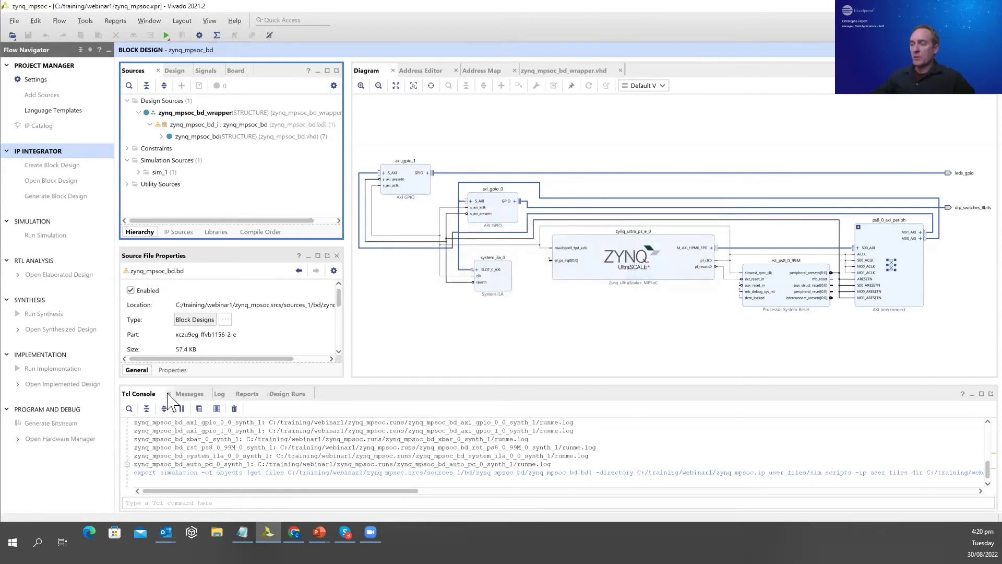
Step: Examine the out-of-context module runs of zynq_mpsoc_bd in an enlarged Design Runs list, and select the System ILA block in the diagram
{"action": "left_click", "coordinate": [285, 394]}
{"action": "left_click_drag", "start_coordinate": [409, 386], "coordinate": [407, 338]}
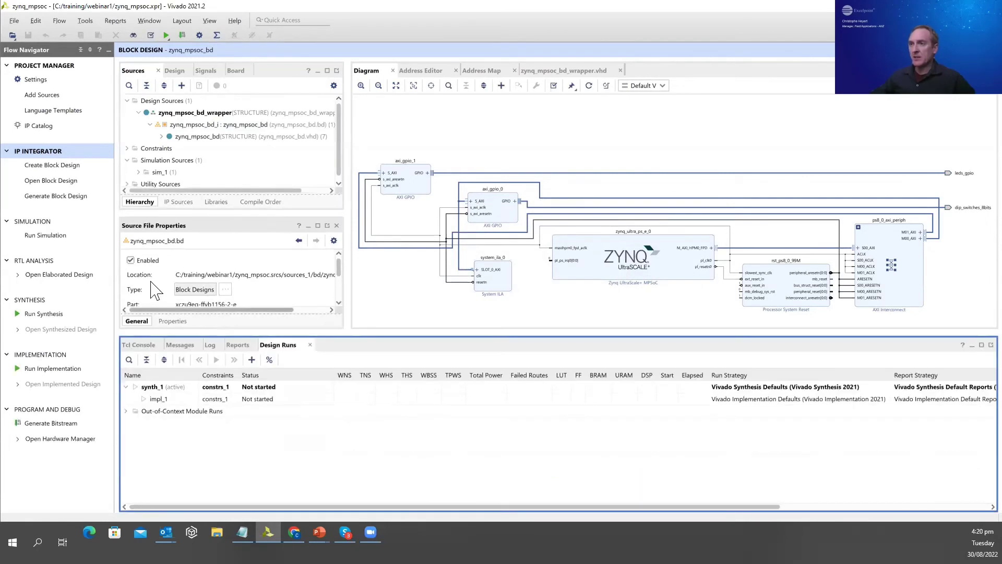
{"action": "left_click", "coordinate": [127, 411]}
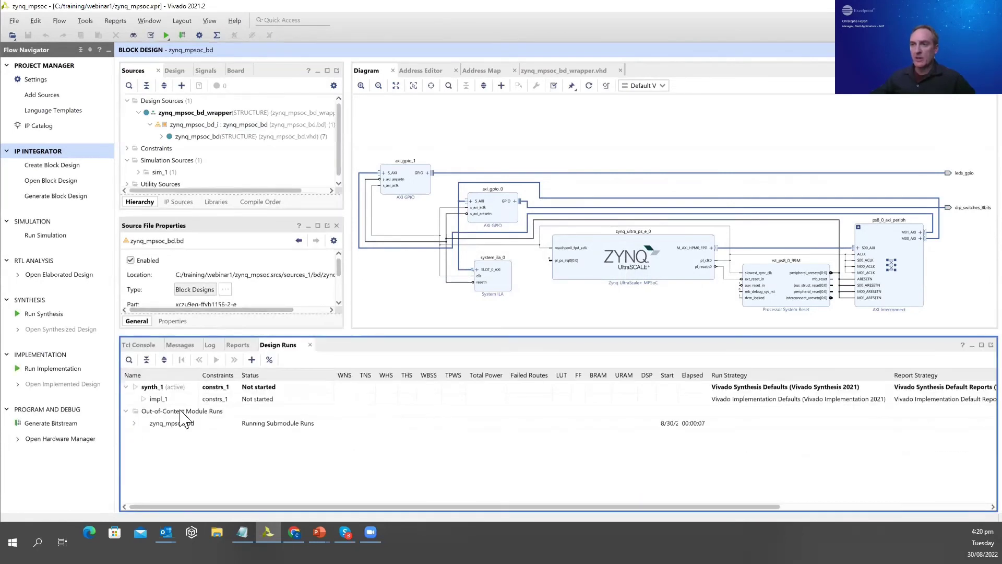
{"action": "left_click", "coordinate": [166, 425]}
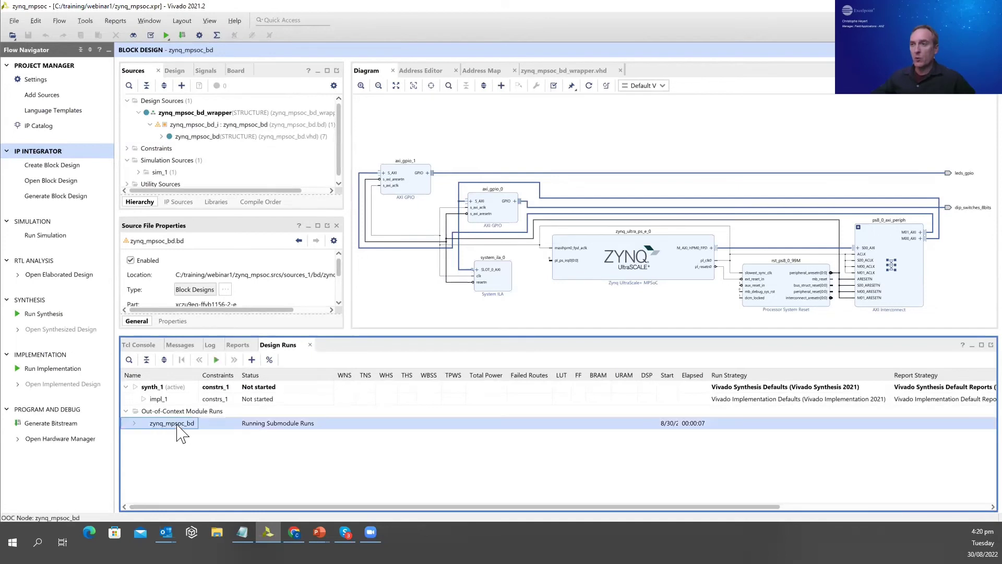
{"action": "left_click", "coordinate": [142, 423]}
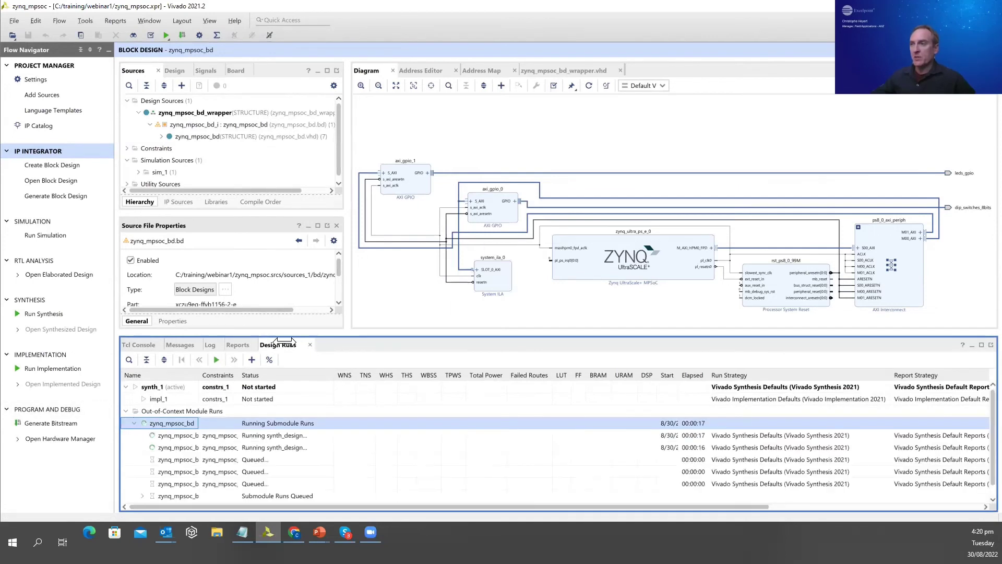
{"action": "left_click_drag", "start_coordinate": [285, 338], "coordinate": [285, 318]}
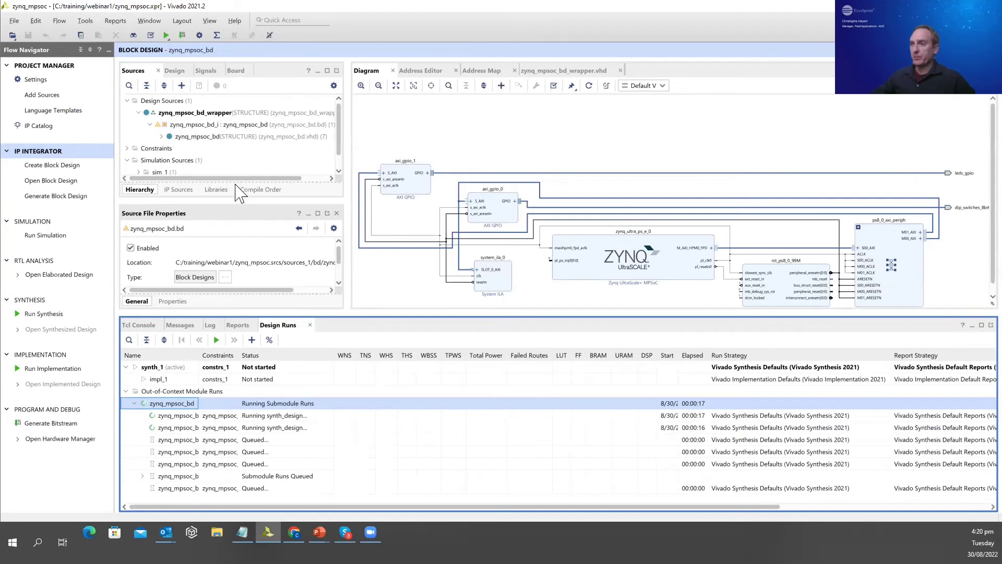
{"action": "left_click_drag", "start_coordinate": [235, 205], "coordinate": [236, 183]}
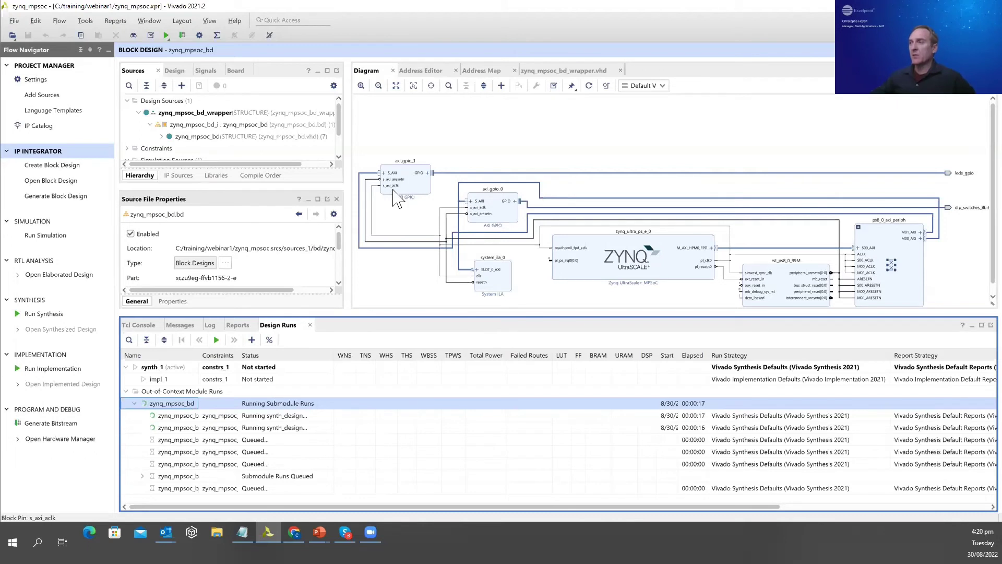
{"action": "left_click", "coordinate": [520, 267]}
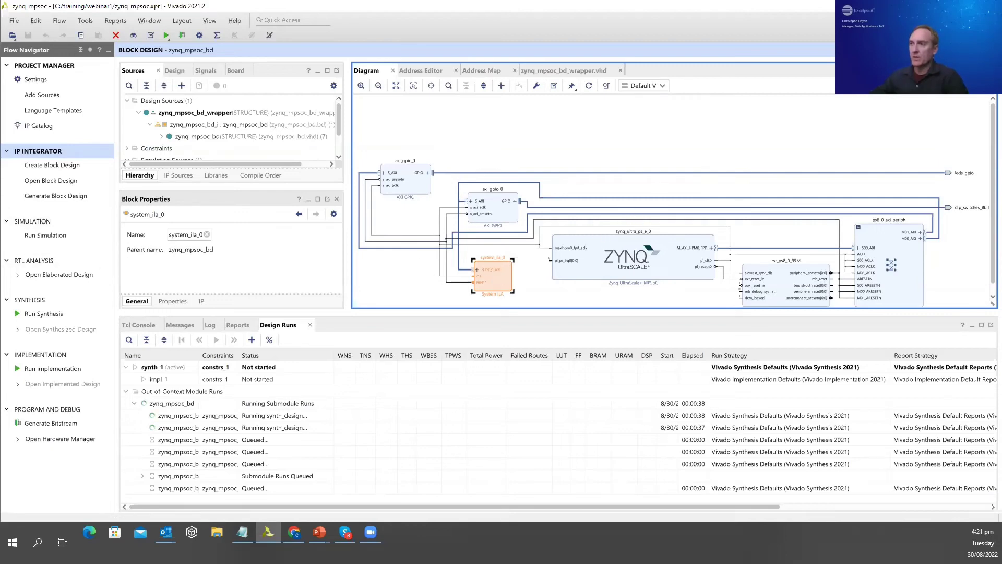
Step: Switch to the PowerPoint slides and open the xilinx.com JTAG to AXI Master Core video link in a maximized browser window
{"action": "key", "text": "alt+Tab"}
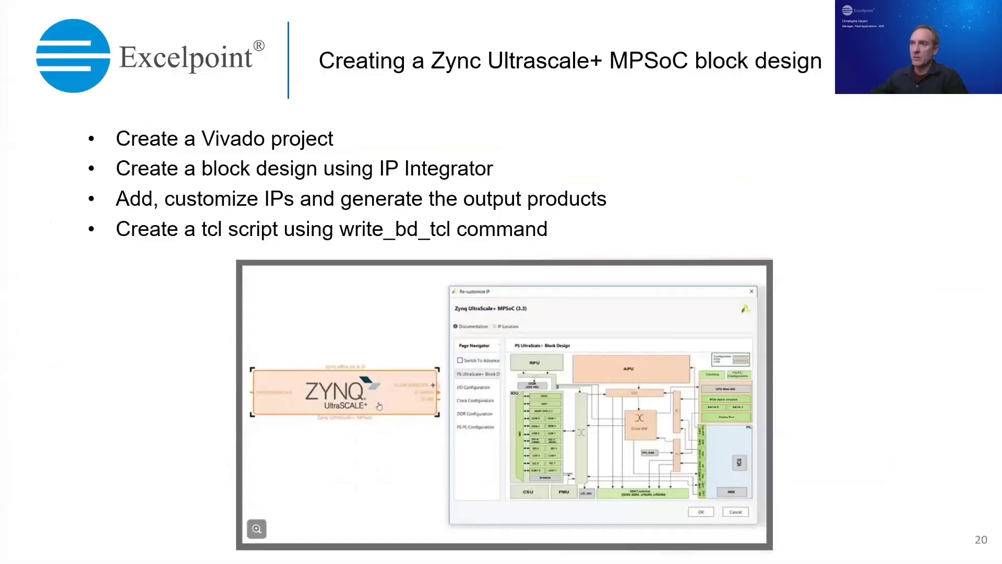
{"action": "left_click", "coordinate": [495, 214]}
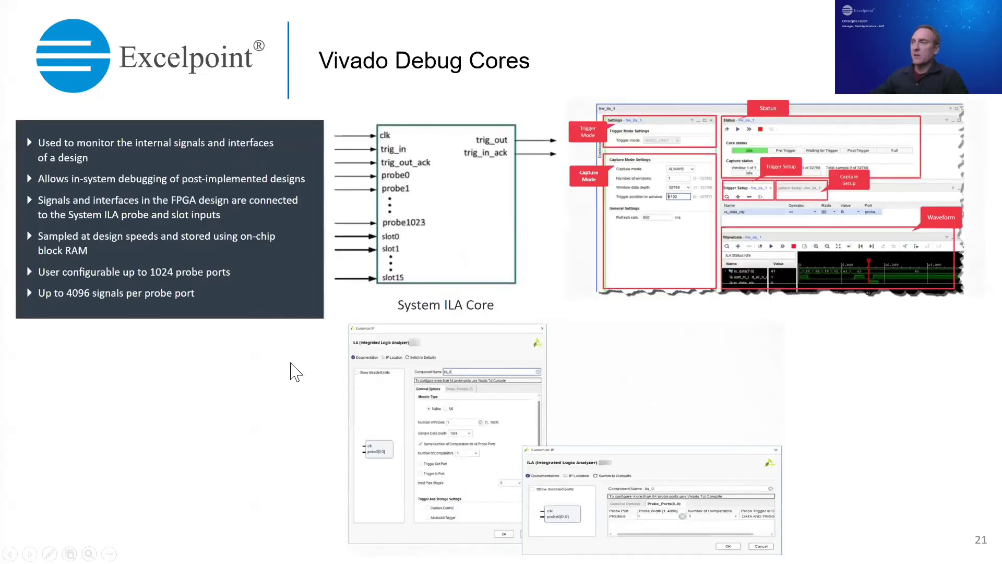
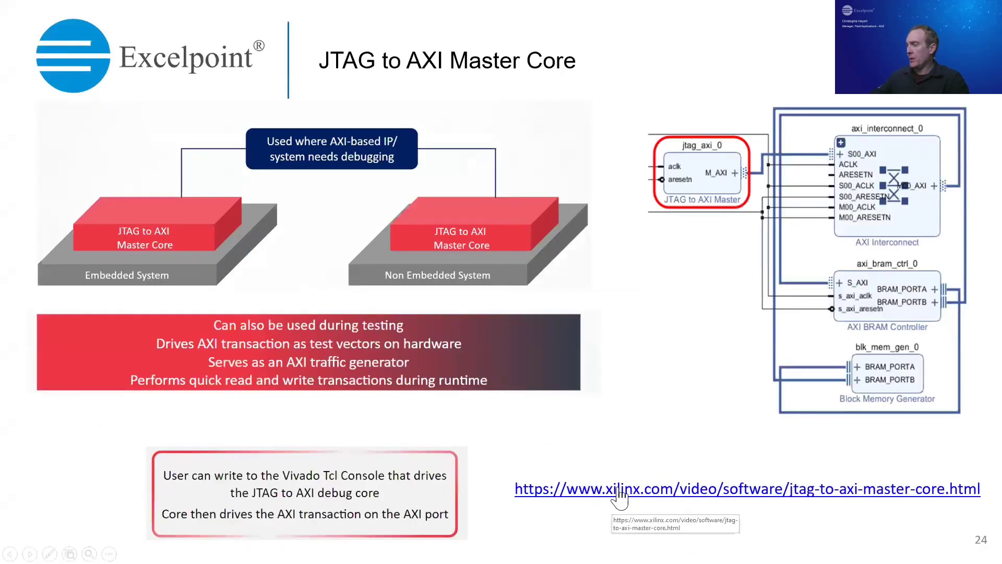
{"action": "left_click", "coordinate": [785, 494]}
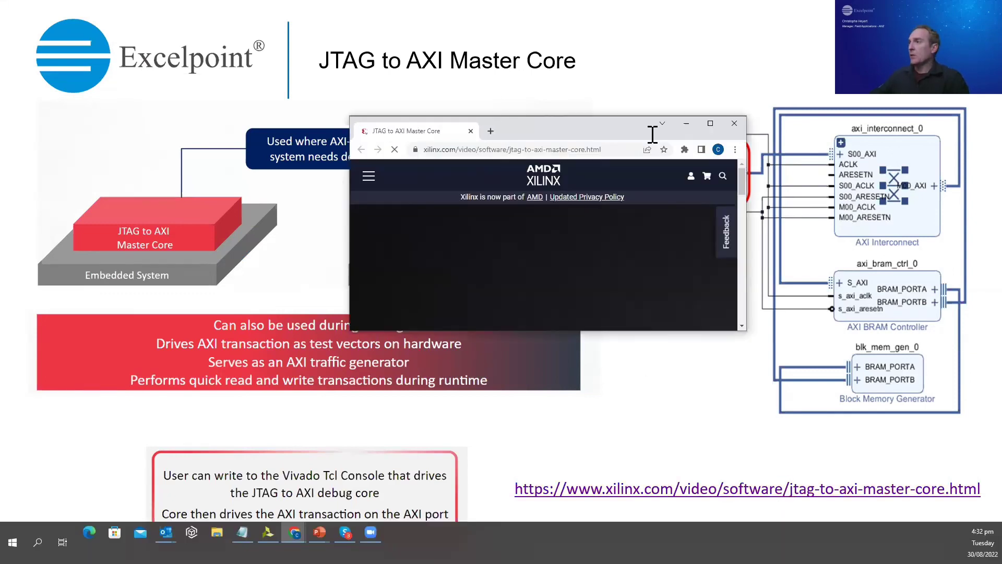
{"action": "left_click", "coordinate": [718, 120]}
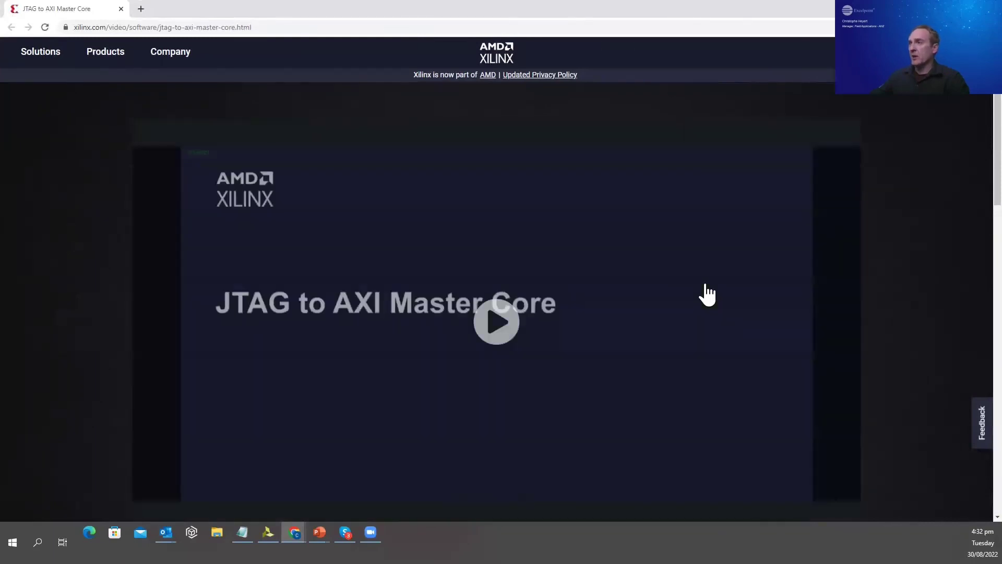
Step: Play the JTAG to AXI Master Core video muted from about 6:30 and view its Tcl Console transaction commands
{"action": "scroll", "coordinate": [707, 294], "scroll_direction": "down", "scroll_amount": 1}
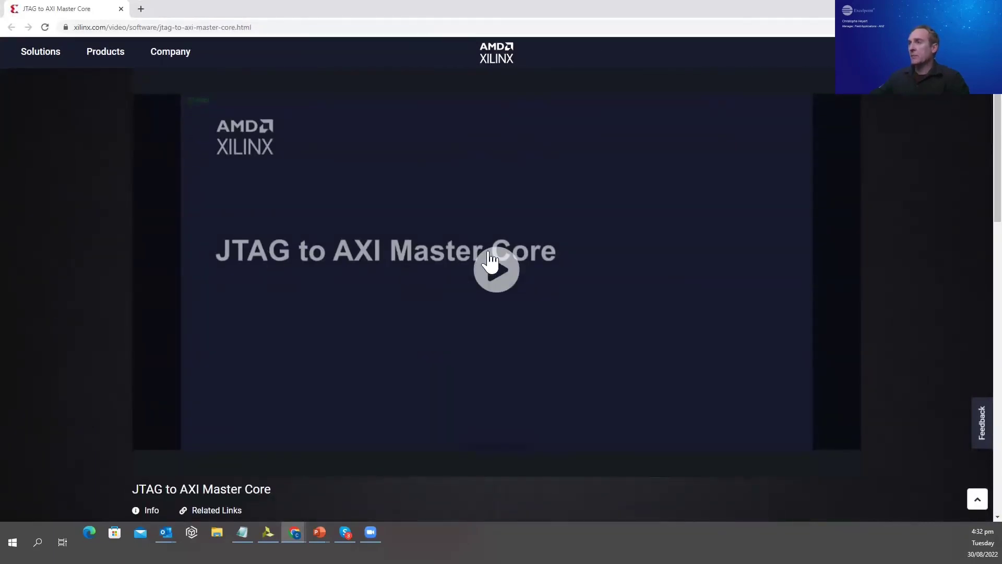
{"action": "scroll", "coordinate": [246, 287], "scroll_direction": "down", "scroll_amount": 2}
{"action": "left_click", "coordinate": [493, 175]}
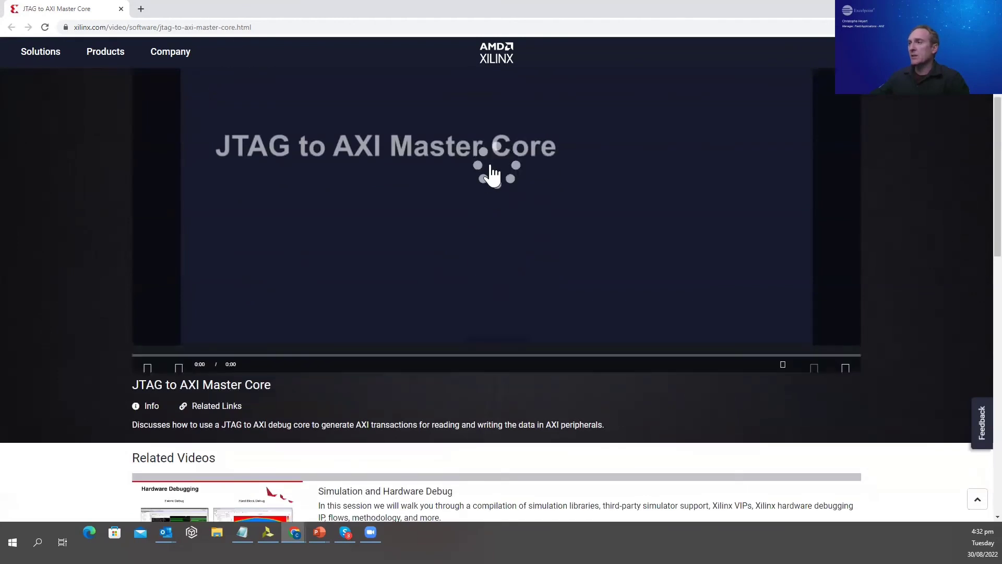
{"action": "left_click", "coordinate": [678, 357]}
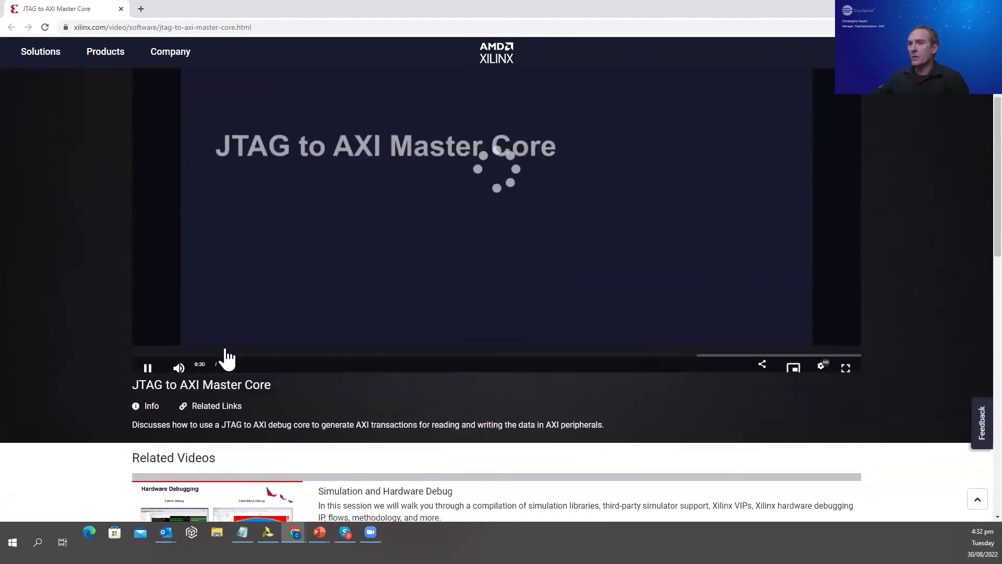
{"action": "left_click", "coordinate": [169, 370]}
{"action": "scroll", "coordinate": [338, 267], "scroll_direction": "up", "scroll_amount": 1}
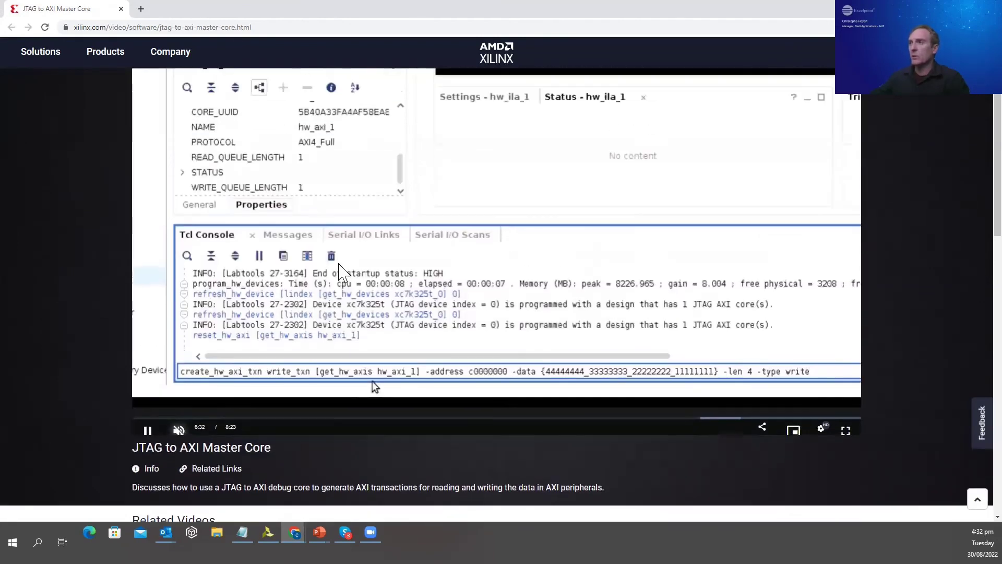
{"action": "scroll", "coordinate": [380, 422], "scroll_direction": "up", "scroll_amount": 2}
{"action": "scroll", "coordinate": [409, 449], "scroll_direction": "down", "scroll_amount": 1}
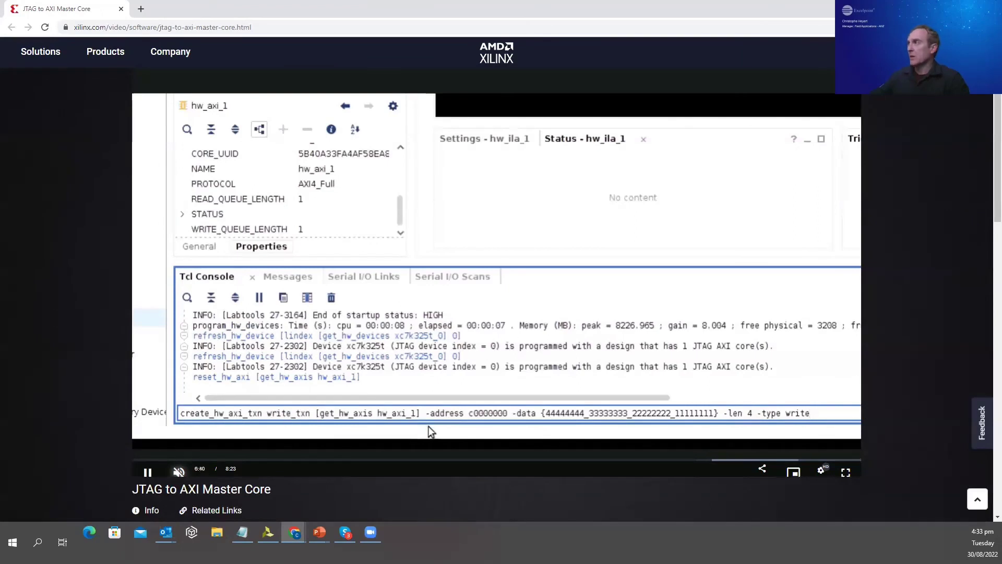
Step: Switch back to the zynq_mpsoc_bd block design in Vivado and expand the Open Hardware Manager entries
{"action": "key", "text": "alt+Tab"}
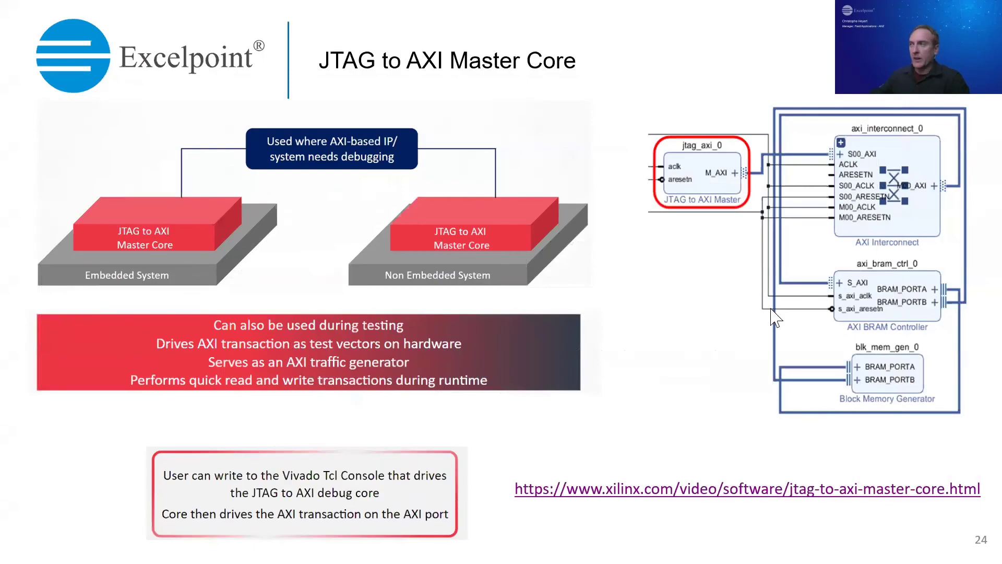
{"action": "key", "text": "alt+Tab"}
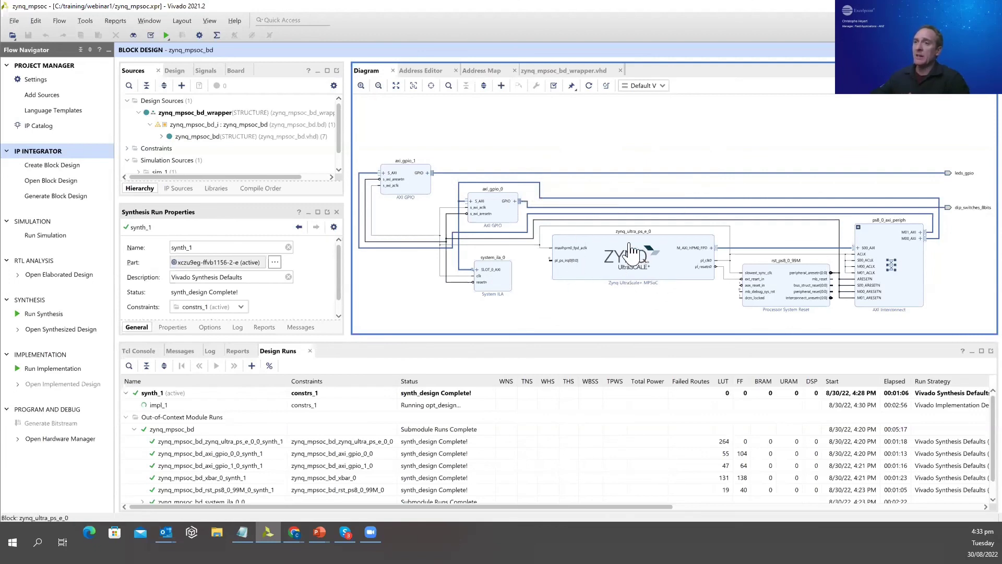
{"action": "left_click", "coordinate": [18, 439]}
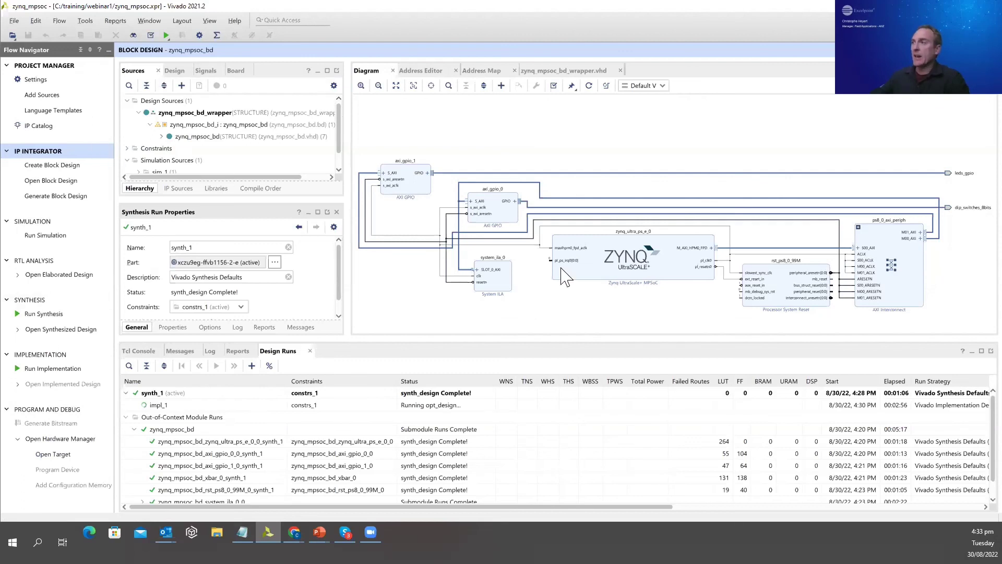
Step: Add a JTAG to AXI Master IP to the zynq_mpsoc_bd diagram, finding it with the search term jtag
{"action": "right_click", "coordinate": [641, 158]}
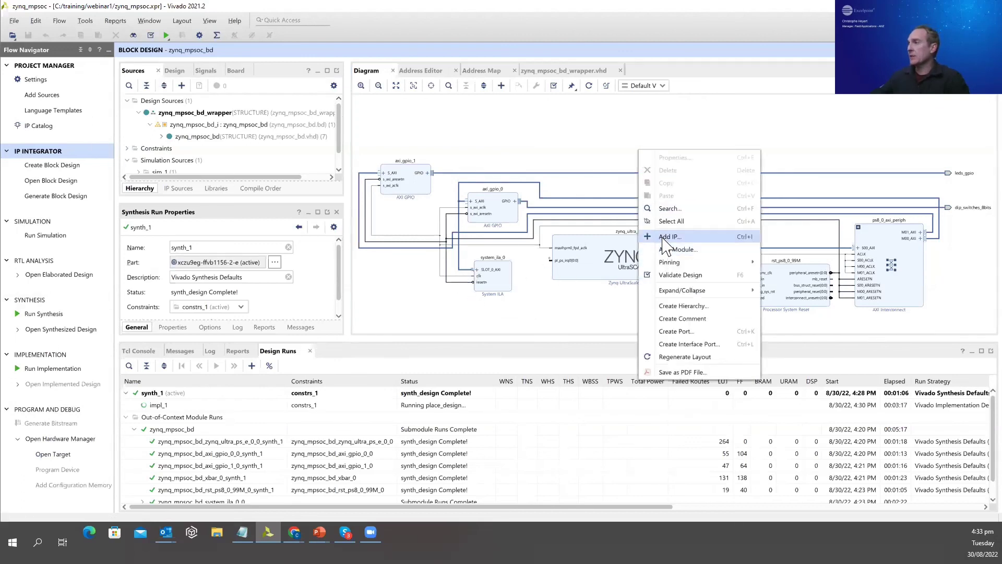
{"action": "left_click", "coordinate": [657, 238]}
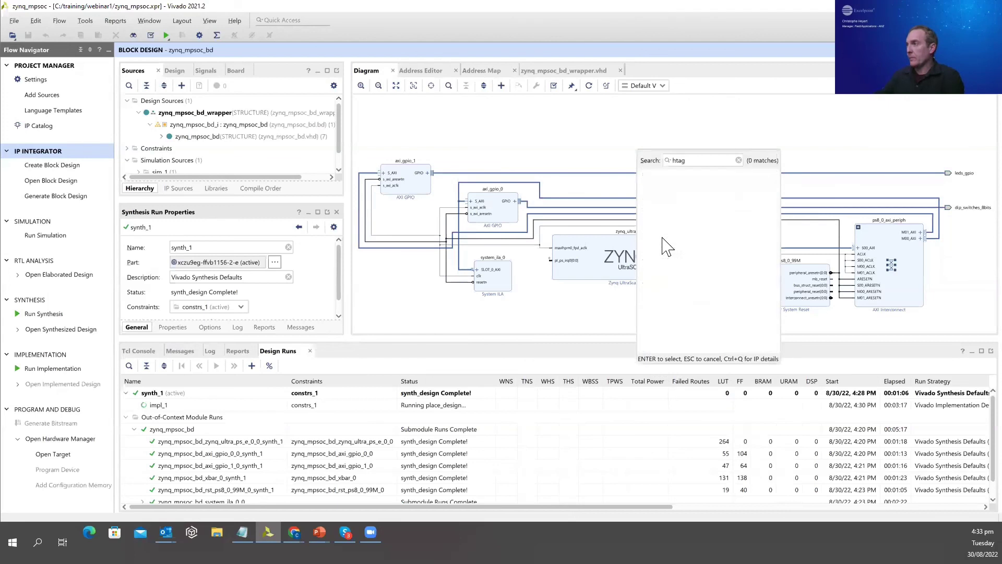
{"action": "type", "text": "h"}
{"action": "key", "text": "BackSpace"}
{"action": "type", "text": "jtag"}
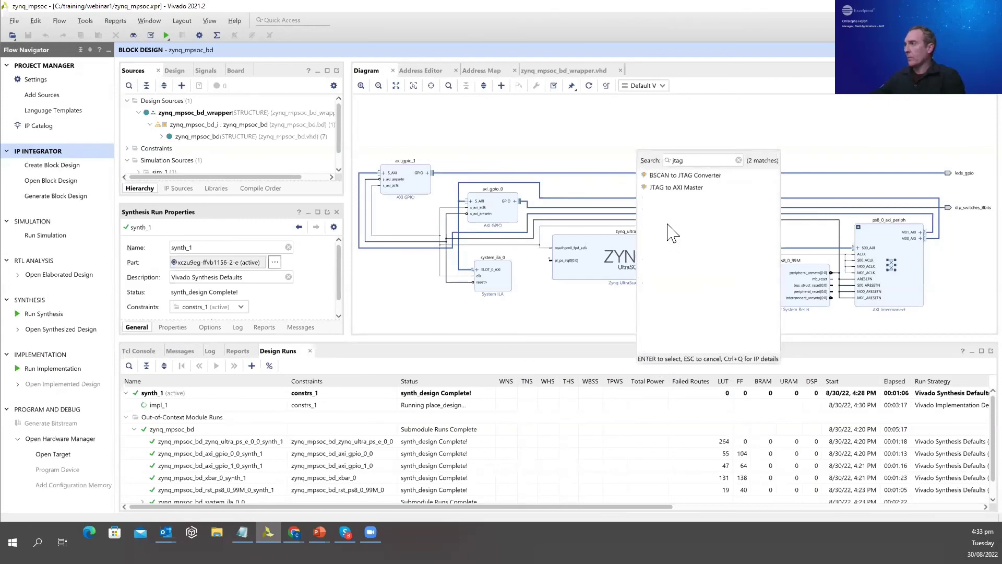
{"action": "left_click", "coordinate": [677, 189]}
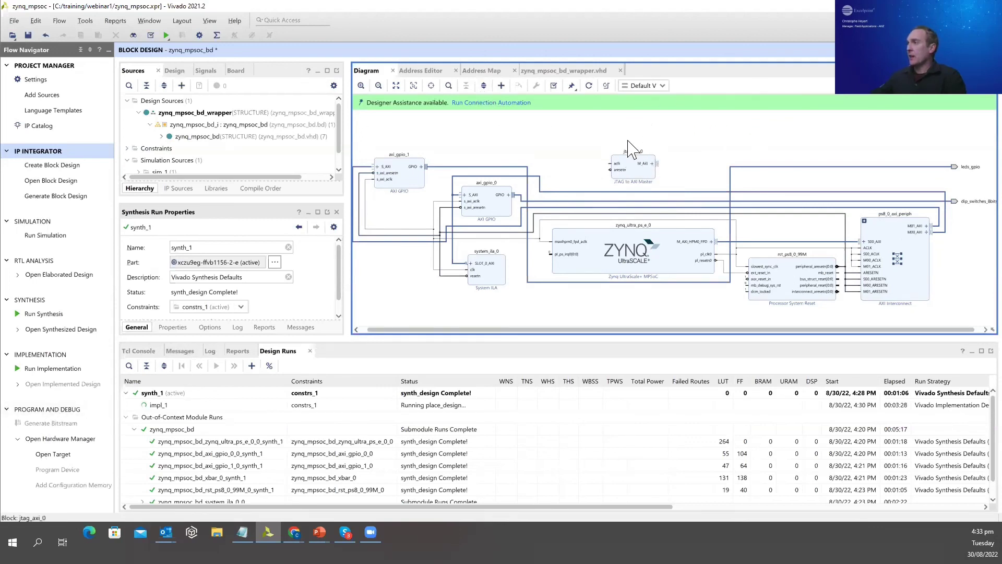
Step: Inspect the jtag_axi_0 block and the ps8_0_axi_periph AXI Interconnect in the diagram
{"action": "mouse_move", "coordinate": [641, 173]}
{"action": "left_mouse_down"}
{"action": "mouse_move", "coordinate": [652, 222]}
{"action": "mouse_move", "coordinate": [678, 211]}
{"action": "mouse_move", "coordinate": [714, 170]}
{"action": "mouse_move", "coordinate": [697, 175]}
{"action": "left_mouse_up"}
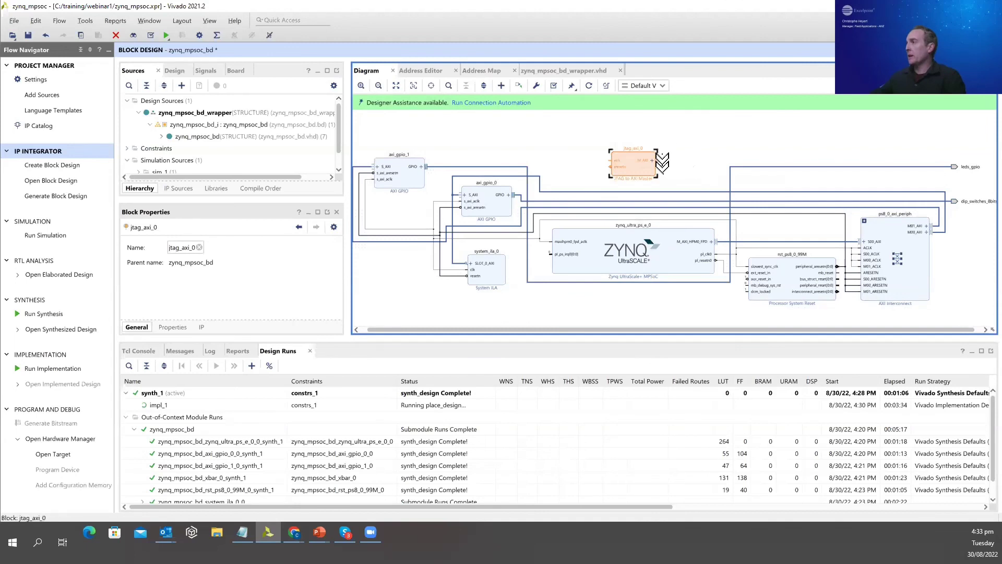
{"action": "left_click", "coordinate": [866, 241]}
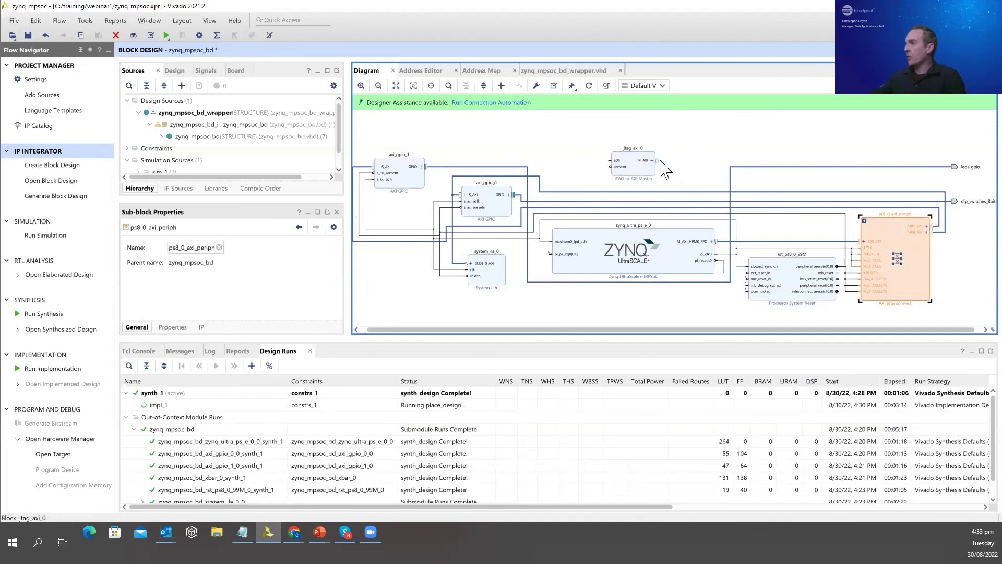
{"action": "left_click", "coordinate": [641, 172]}
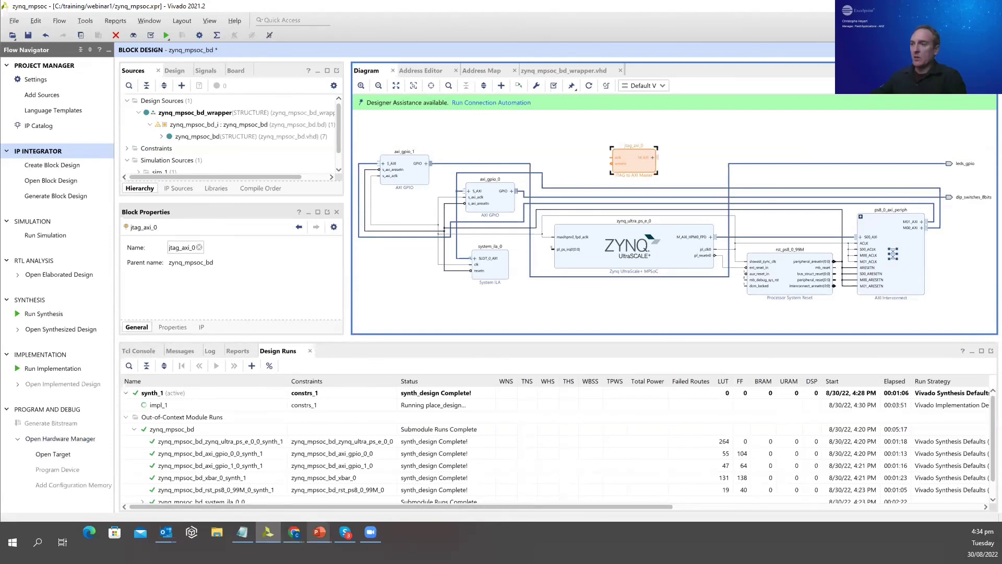
Step: Switch to the JTAG to AXI Master Core video in the browser and review its Tcl write and read transactions
{"action": "left_click", "coordinate": [293, 532]}
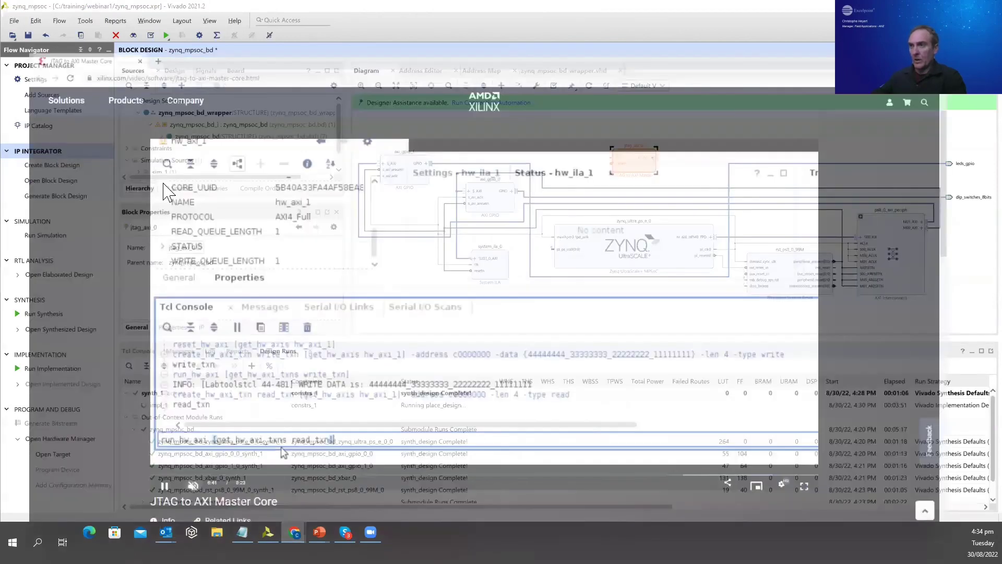
{"action": "left_click", "coordinate": [348, 488]}
{"action": "scroll", "coordinate": [440, 194], "scroll_direction": "up", "scroll_amount": 1}
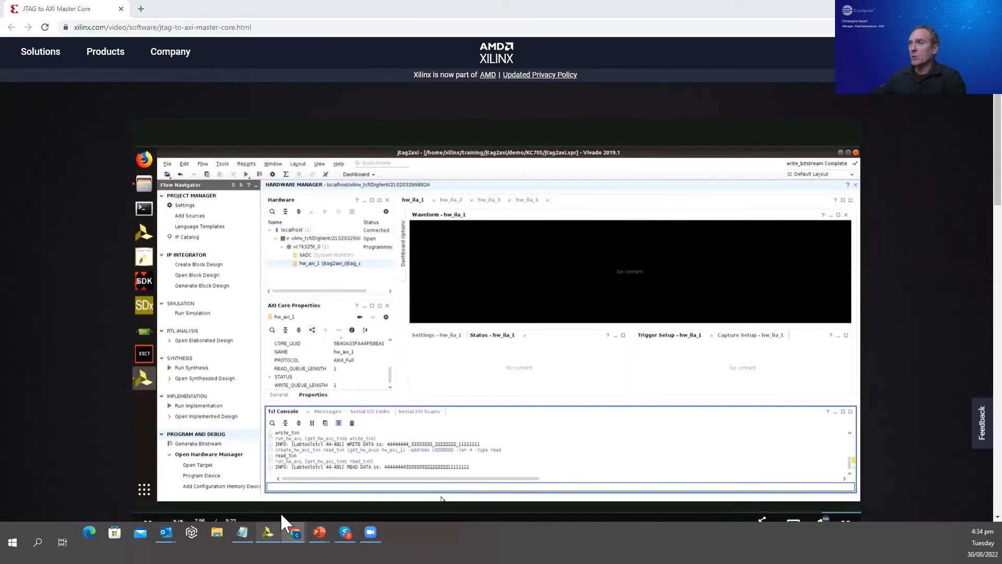
Step: Return to Vivado and examine the Address Editor entries for jtag_axi_0 in Network 0 and zynq_ultra_ps_e_0 in Network 1
{"action": "left_click", "coordinate": [268, 532]}
{"action": "left_click", "coordinate": [421, 70]}
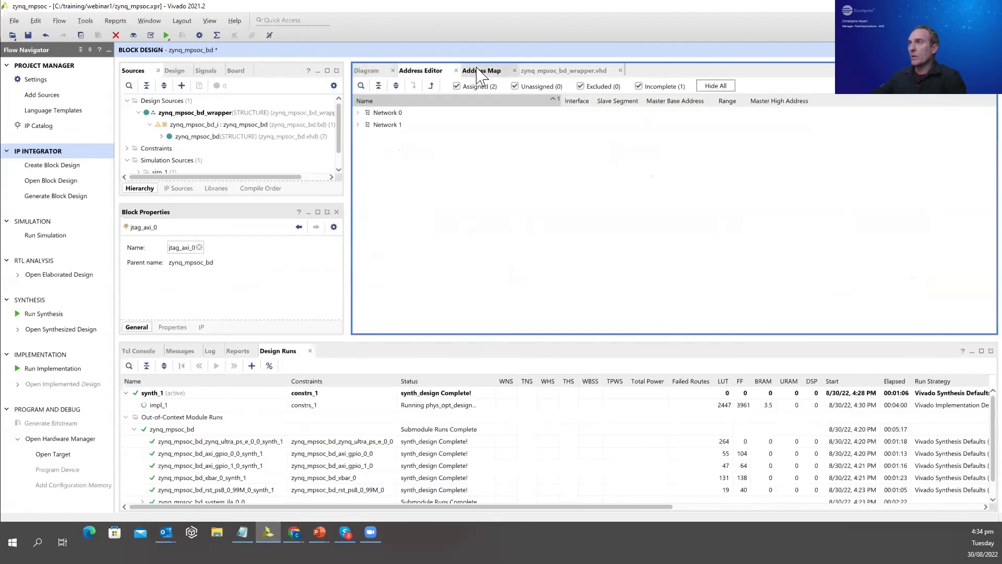
{"action": "left_click", "coordinate": [479, 72]}
{"action": "left_click", "coordinate": [420, 70]}
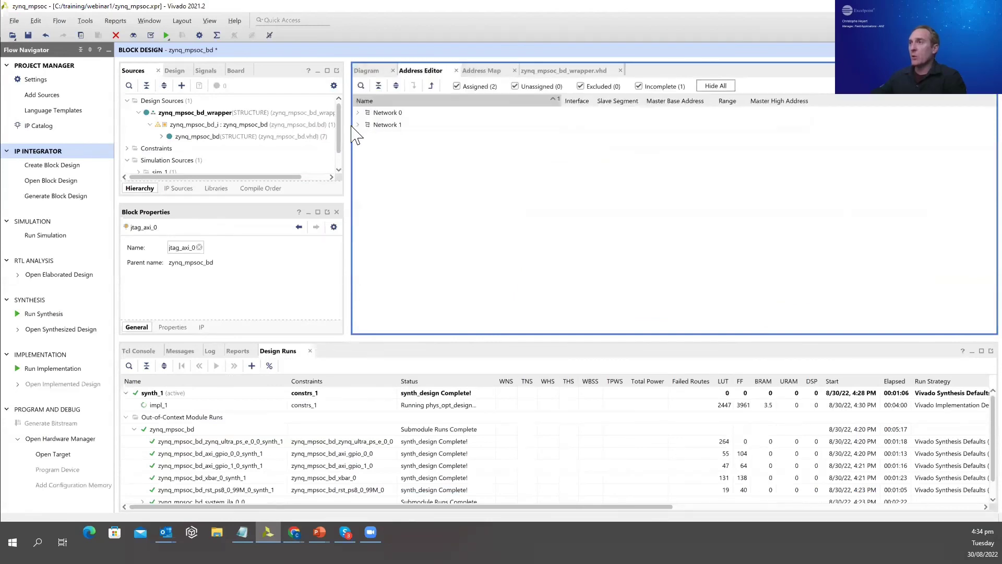
{"action": "left_click", "coordinate": [357, 125]}
{"action": "left_click", "coordinate": [413, 138]}
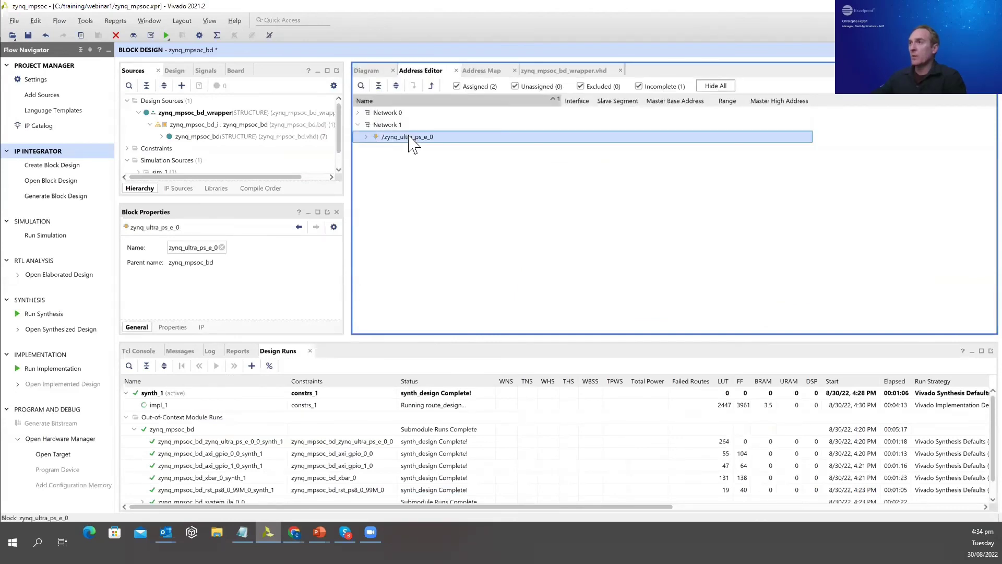
{"action": "left_click", "coordinate": [358, 113]}
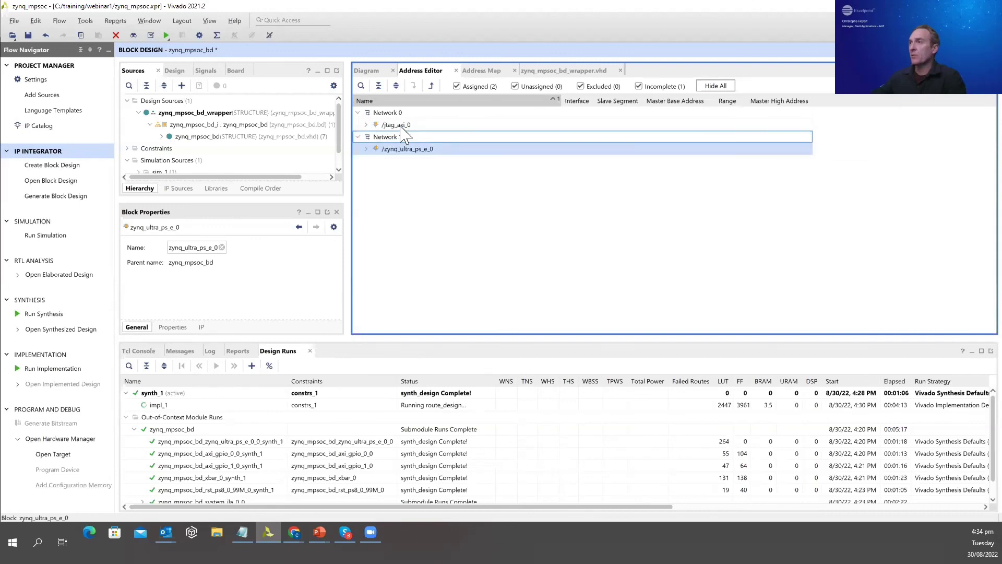
{"action": "left_click", "coordinate": [401, 126]}
{"action": "left_click", "coordinate": [366, 126]}
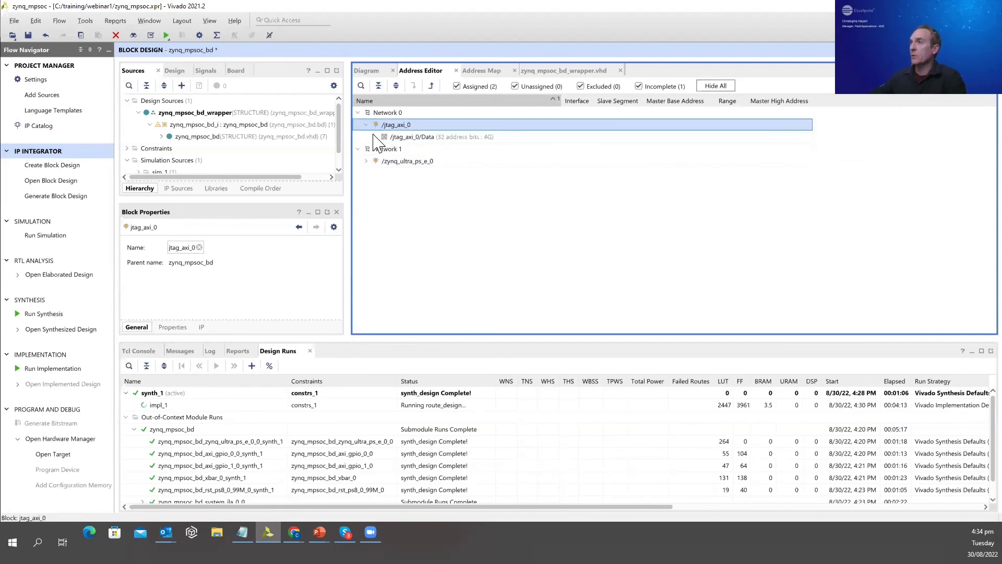
{"action": "left_click", "coordinate": [375, 136]}
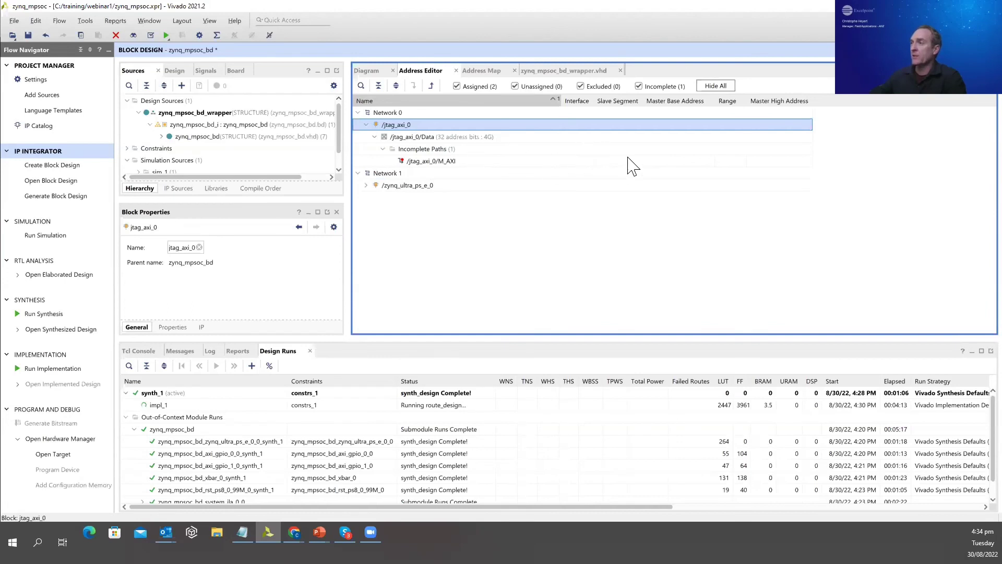
{"action": "left_click", "coordinate": [366, 185]}
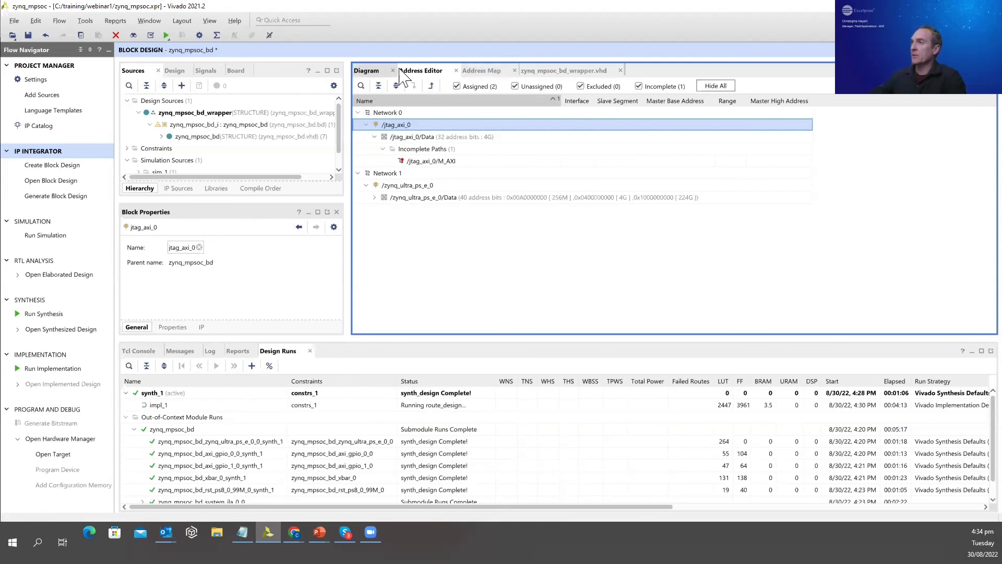
Step: Run connection automation in the diagram to connect jtag_axi_0/M_AXI to the slave interface /axi_gpio_0/S_AXI with the Auto master clock source
{"action": "left_click", "coordinate": [383, 71]}
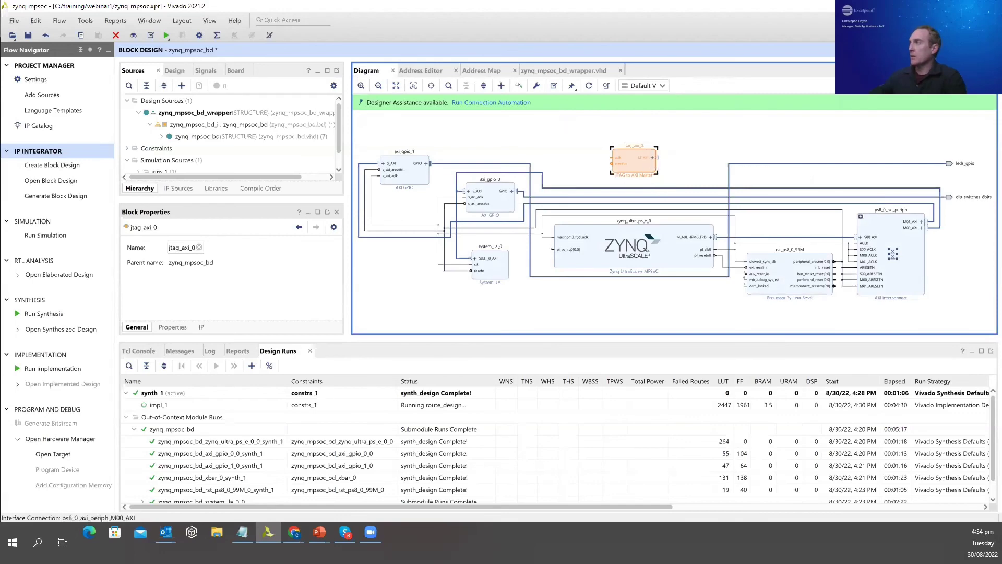
{"action": "left_click", "coordinate": [486, 102]}
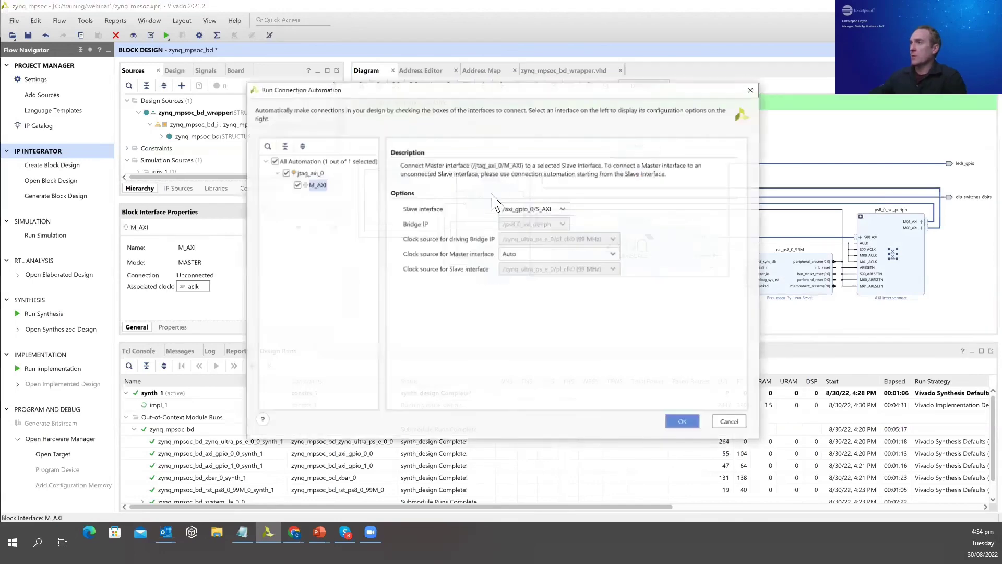
{"action": "left_click", "coordinate": [678, 423]}
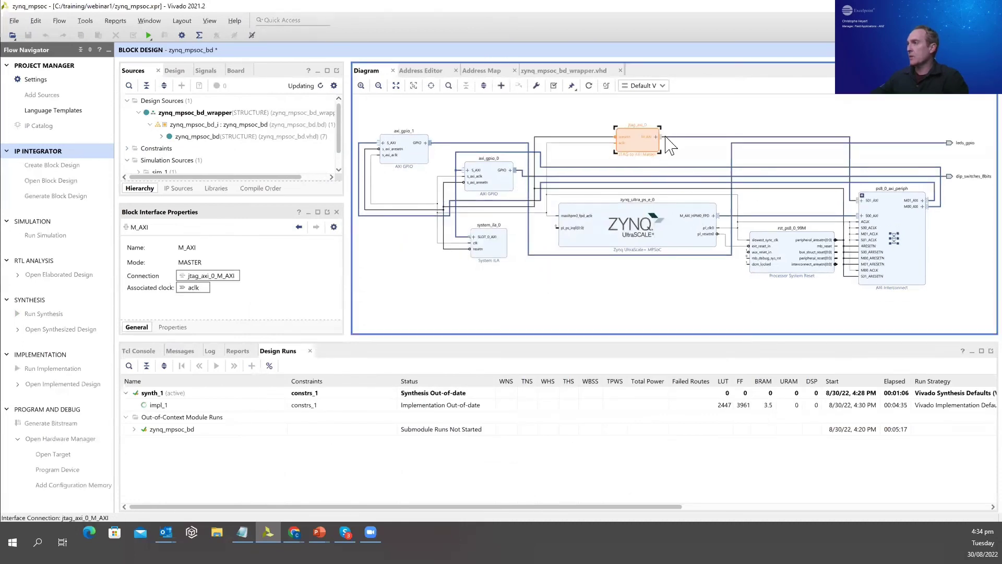
Step: Trace the AXI path from jtag_axi_0 and the Zynq block through ps8_0_axi_periph to axi_gpio_0
{"action": "left_click", "coordinate": [693, 136]}
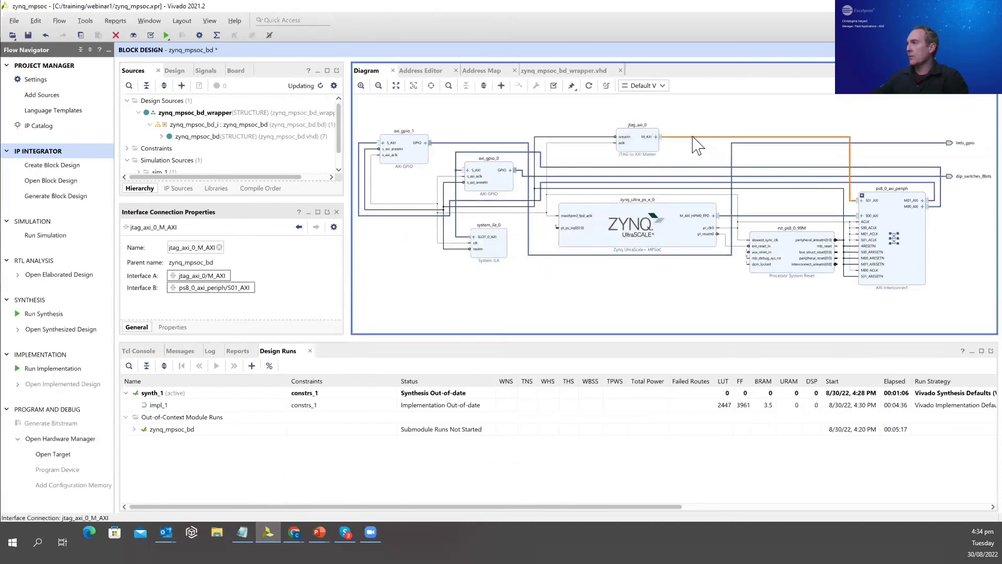
{"action": "left_click", "coordinate": [871, 211]}
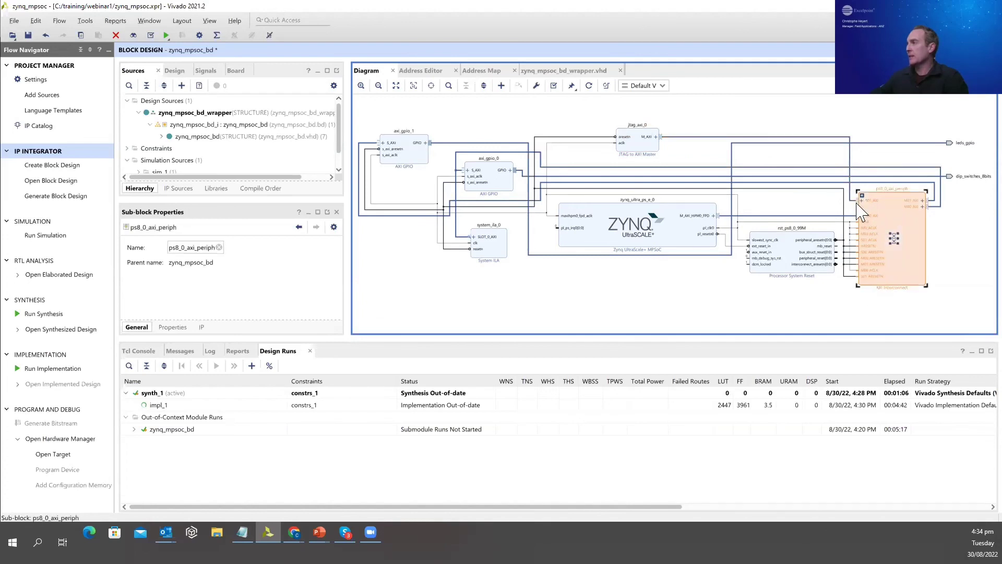
{"action": "left_click", "coordinate": [672, 230]}
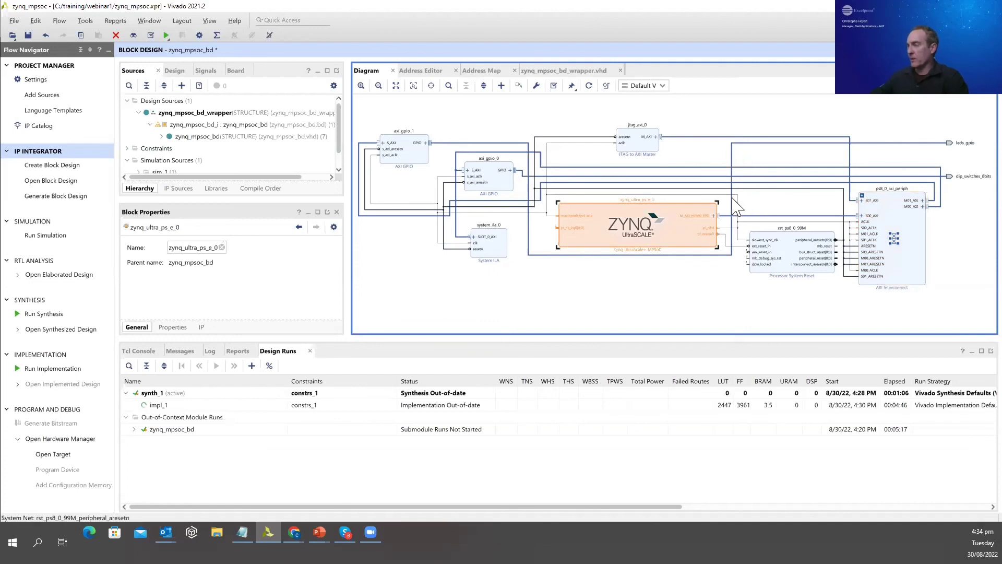
{"action": "left_click", "coordinate": [640, 142]}
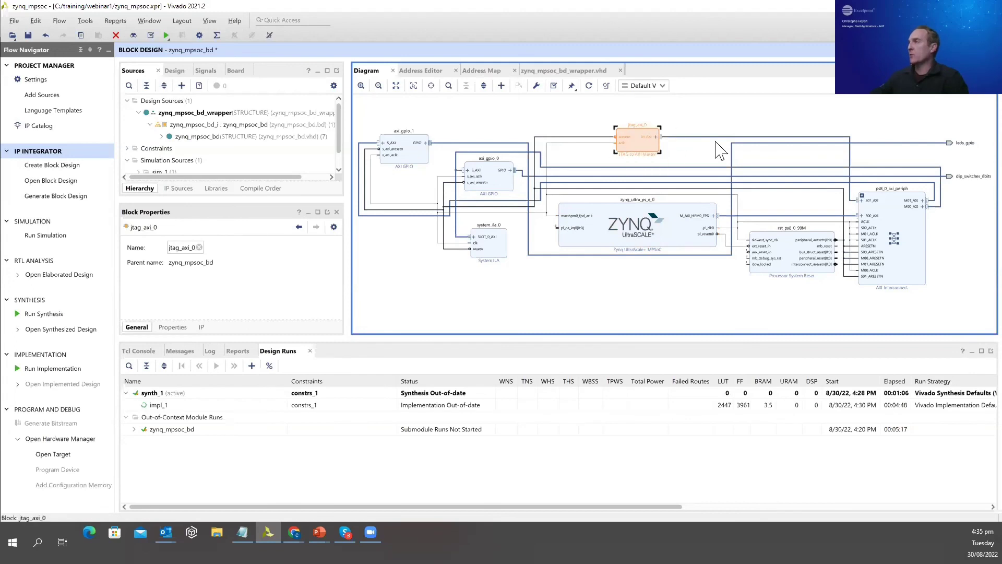
{"action": "left_click", "coordinate": [852, 167]}
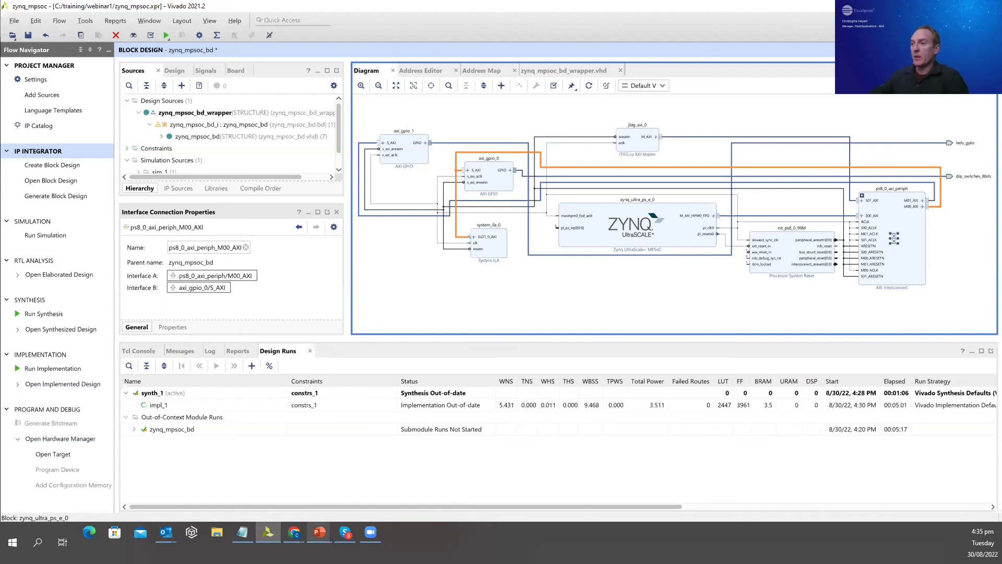
Step: Switch to the browser again and revisit the JTAG to AXI Master Core video
{"action": "mouse_move", "coordinate": [294, 532]}
{"action": "left_click", "coordinate": [349, 488]}
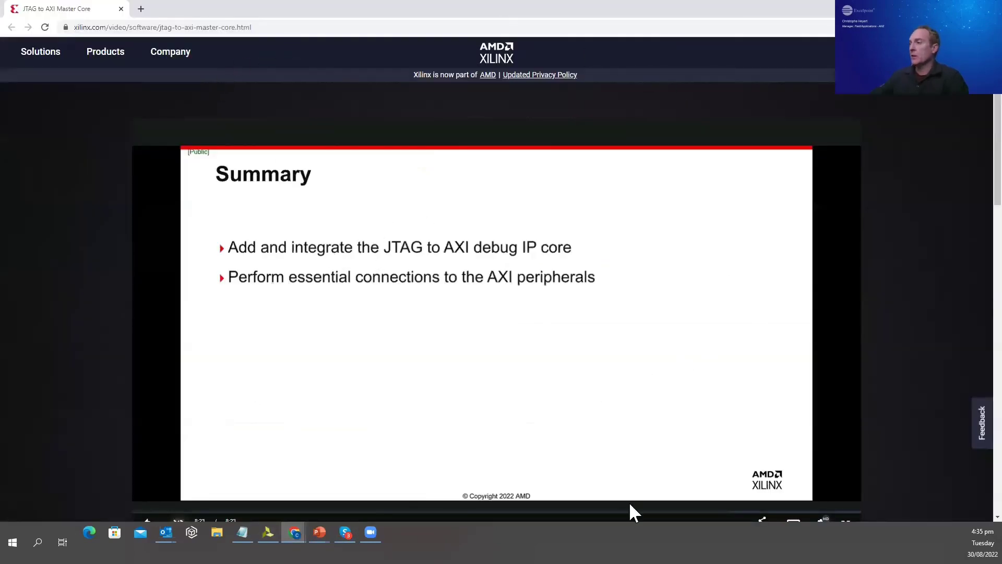
{"action": "scroll", "coordinate": [631, 508], "scroll_direction": "down", "scroll_amount": 1}
{"action": "left_click", "coordinate": [646, 457]}
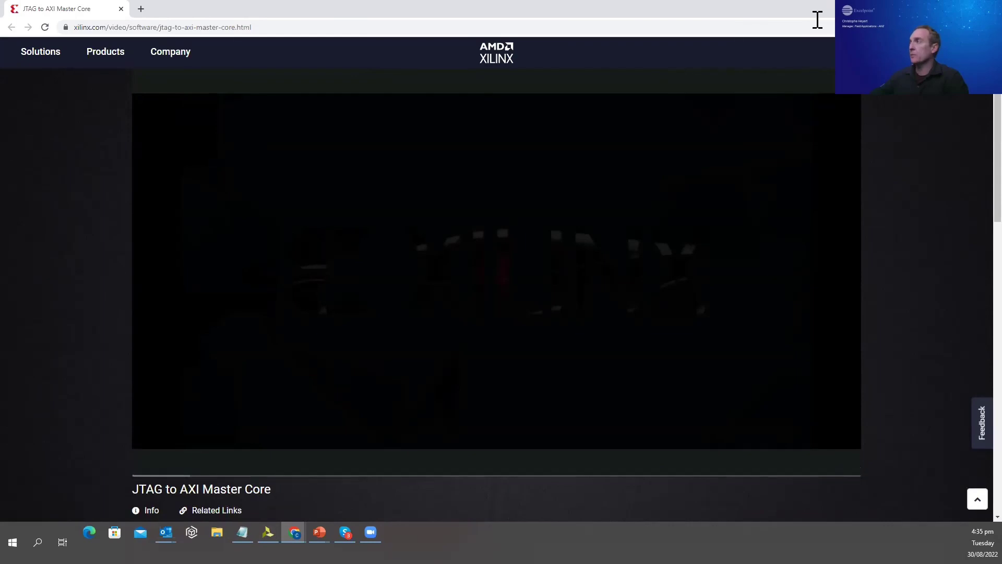
Step: Return to Vivado and undo the connection automation and the addition of the JTAG to AXI Master block
{"action": "key", "text": "alt+Tab"}
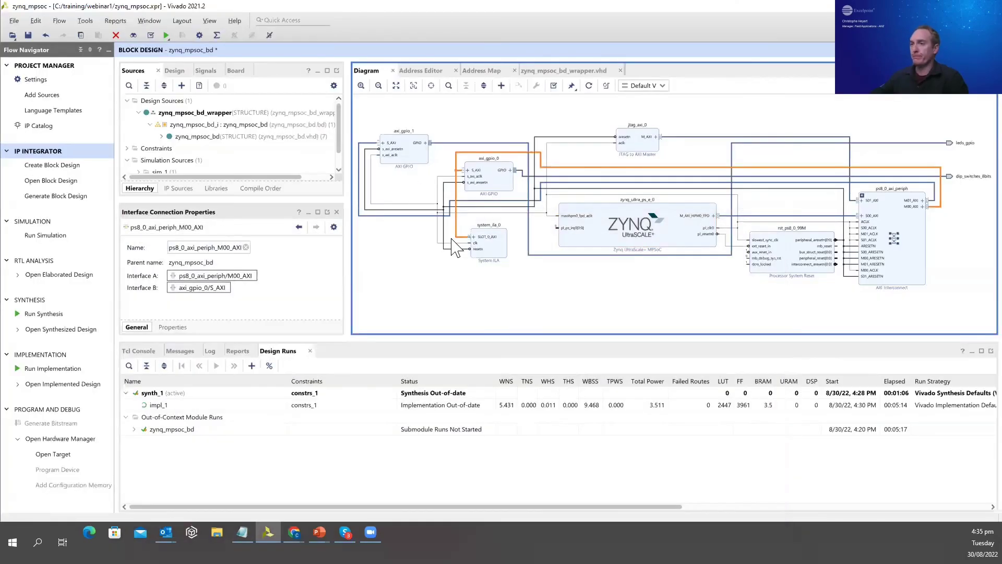
{"action": "left_click", "coordinate": [420, 244]}
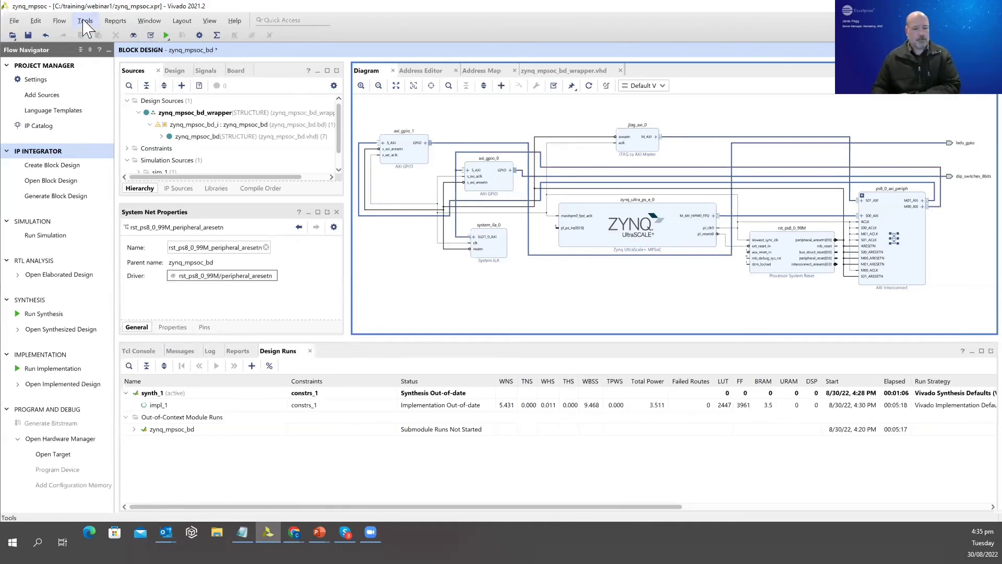
{"action": "left_click", "coordinate": [45, 36]}
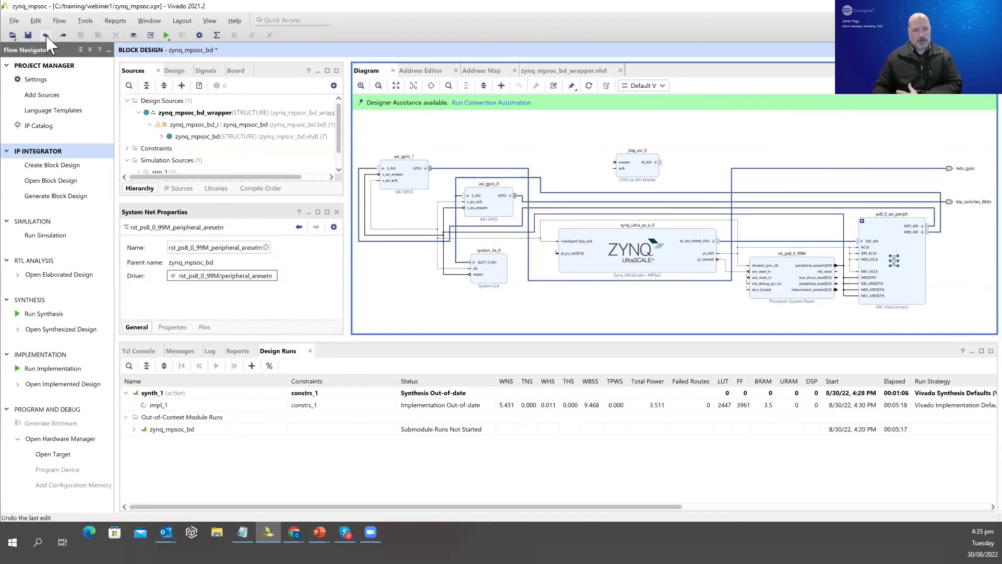
{"action": "left_click", "coordinate": [46, 36]}
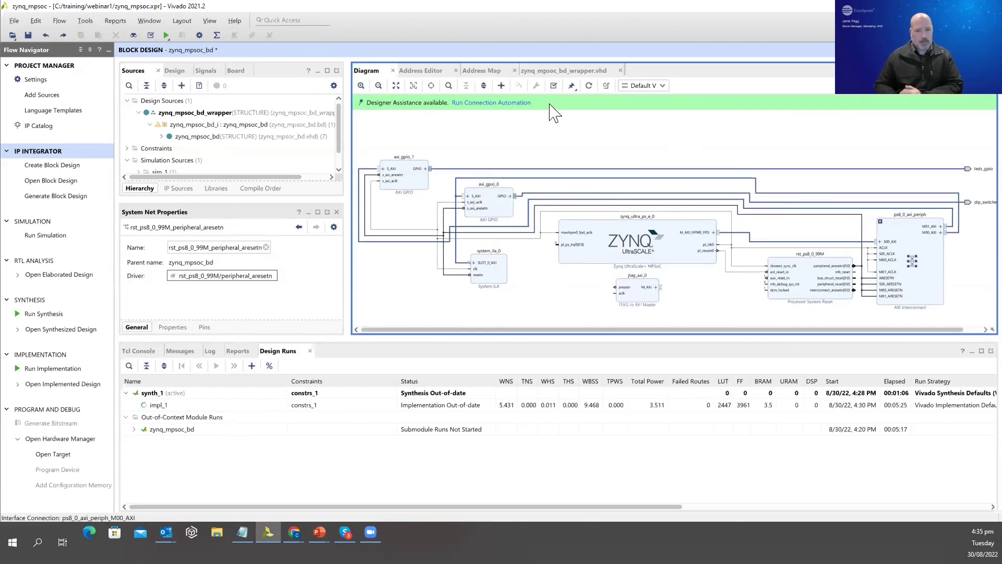
{"action": "left_click", "coordinate": [46, 36]}
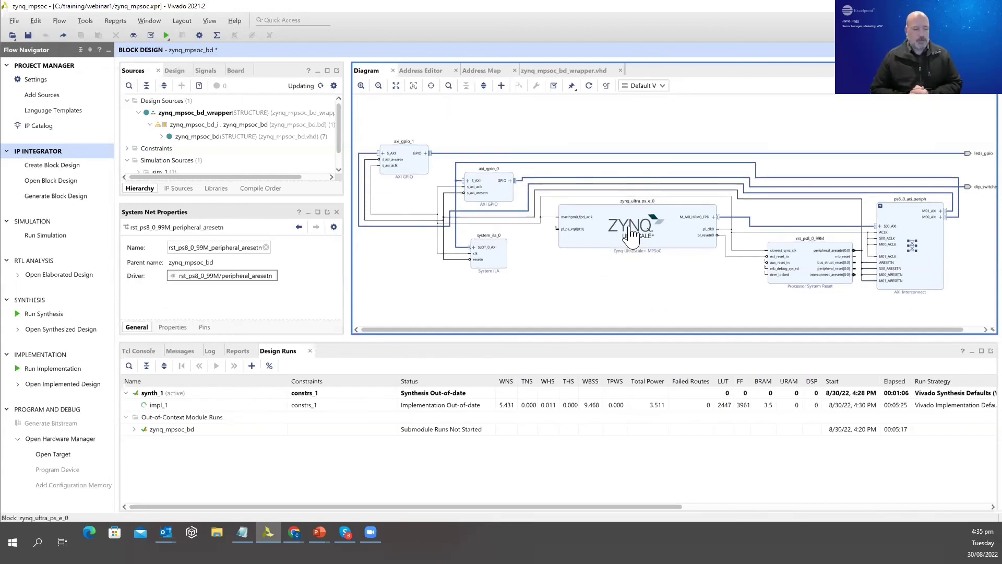